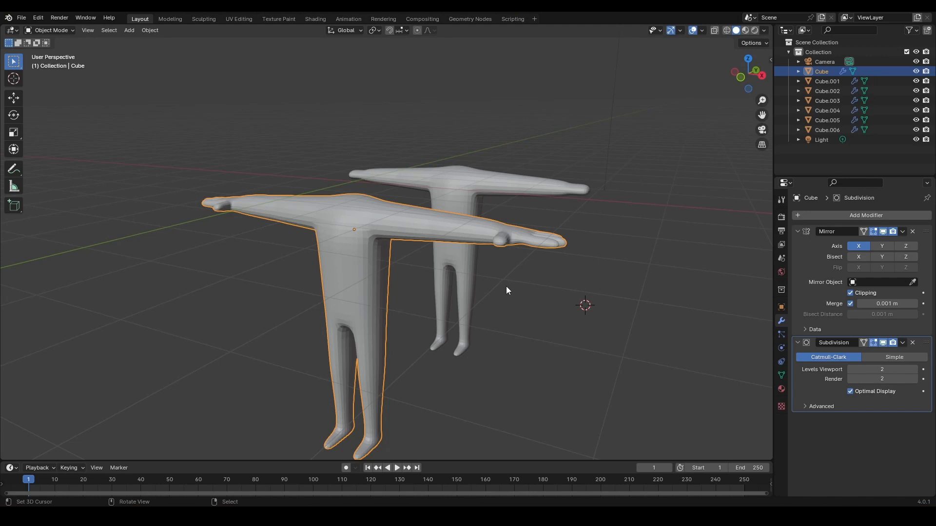
pyautogui.click(481, 186)
pyautogui.click(377, 205)
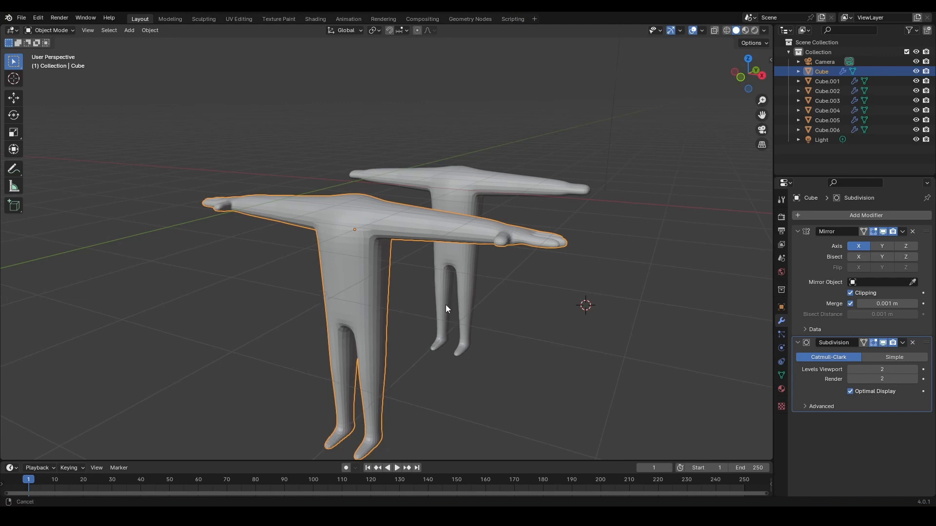
pyautogui.keyDown('shift'); pyautogui.moveTo(446, 305); pyautogui.dragTo(449, 290, button='middle'); pyautogui.keyUp('shift')
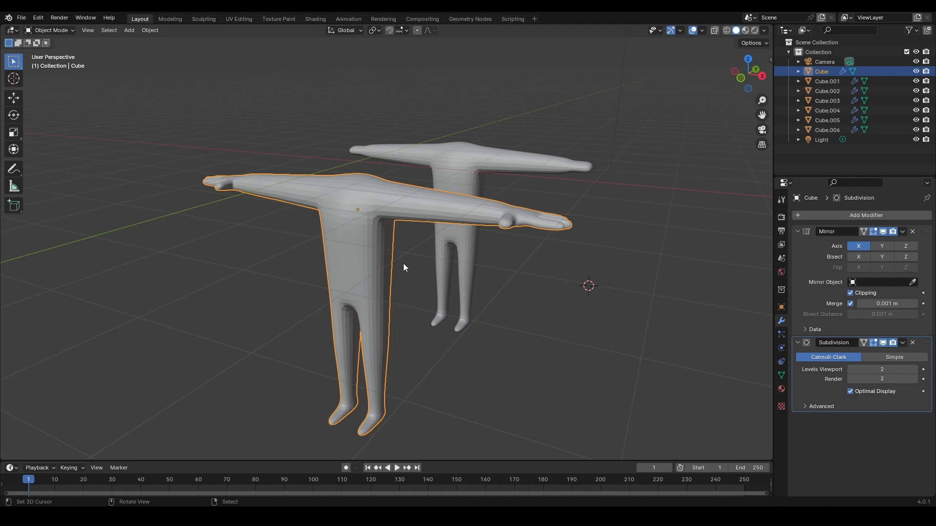
# Snap the 3D cursor to the world origin
pyautogui.moveTo(393, 271); pyautogui.dragTo(431, 272, button='middle')
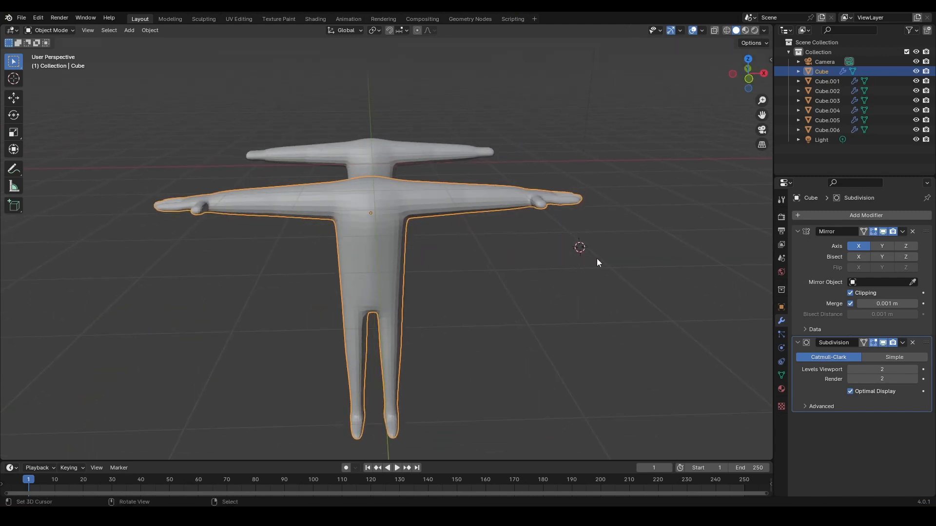
pyautogui.click(148, 31)
pyautogui.moveTo(159, 90)
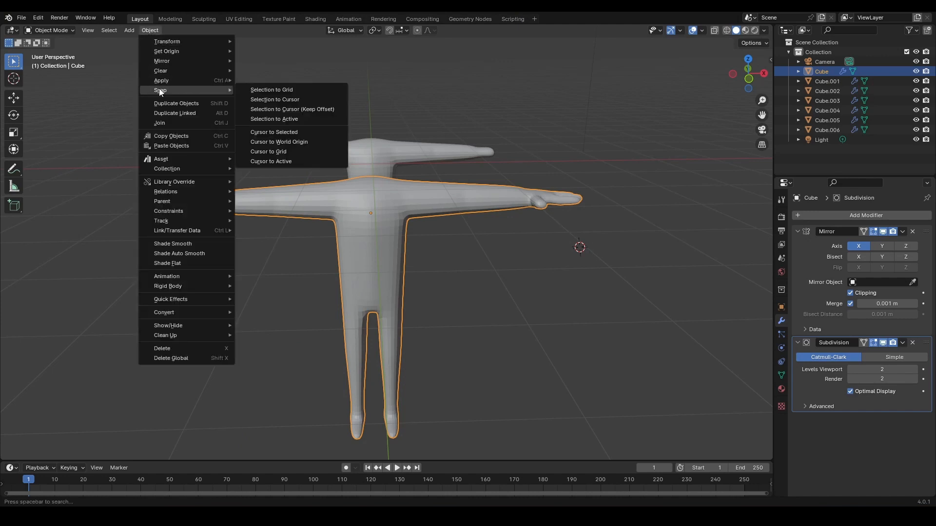
pyautogui.click(273, 142)
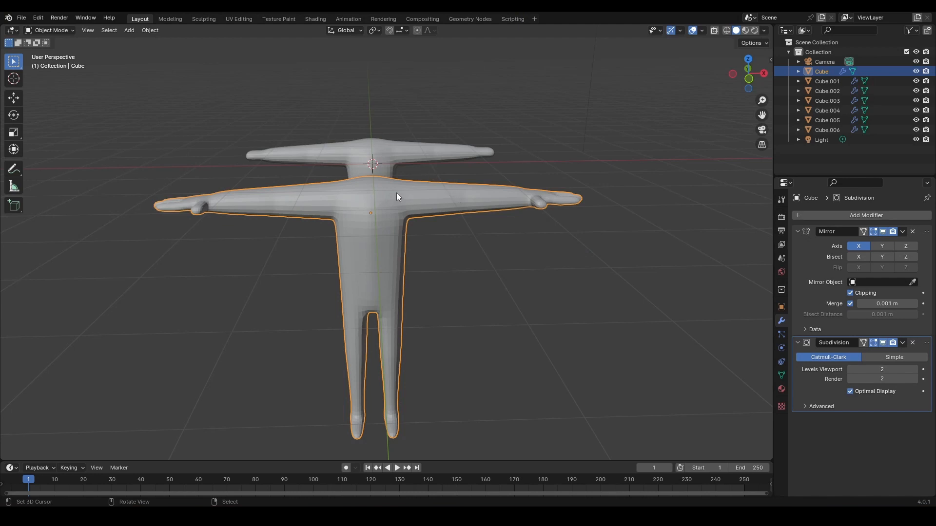
# Add a mesh cube at the 3D cursor and scale it down to roughly head size
pyautogui.moveTo(429, 203); pyautogui.dragTo(398, 205, button='middle')
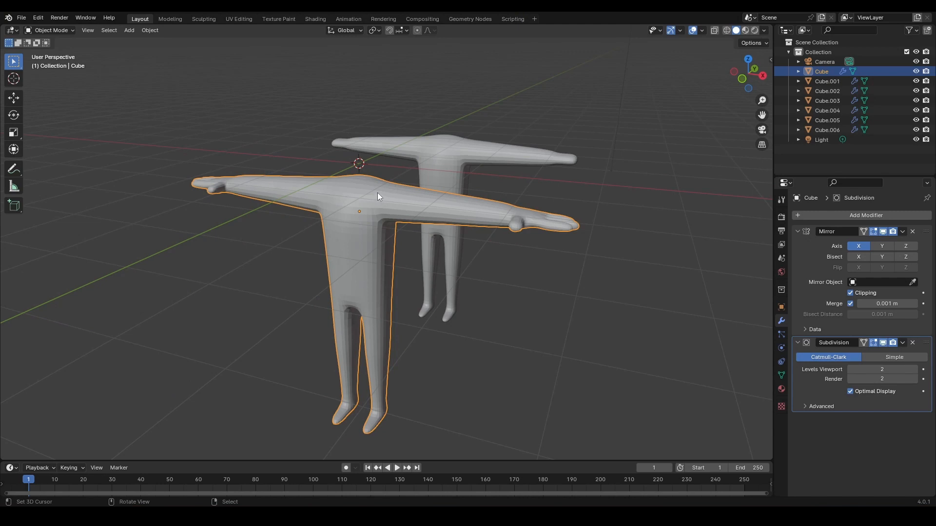
pyautogui.moveTo(377, 193); pyautogui.dragTo(351, 198, button='middle')
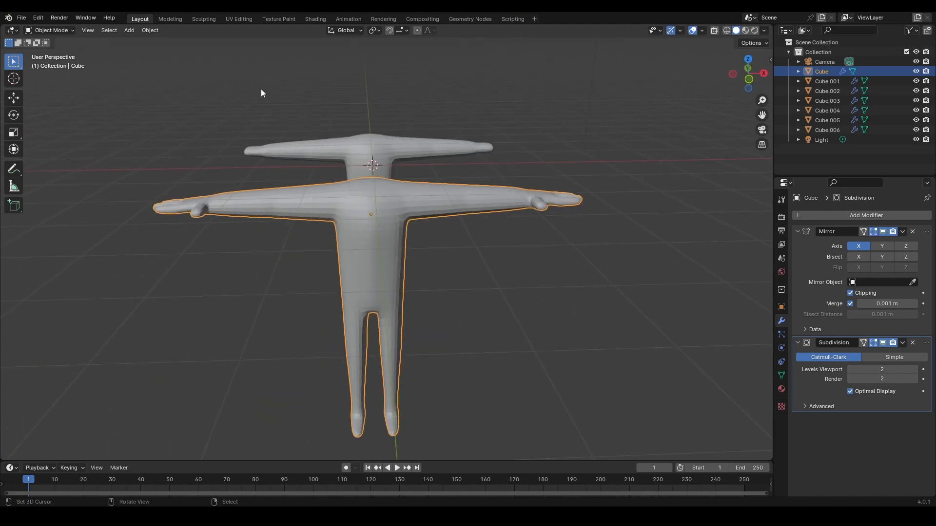
pyautogui.click(132, 29)
pyautogui.moveTo(133, 42)
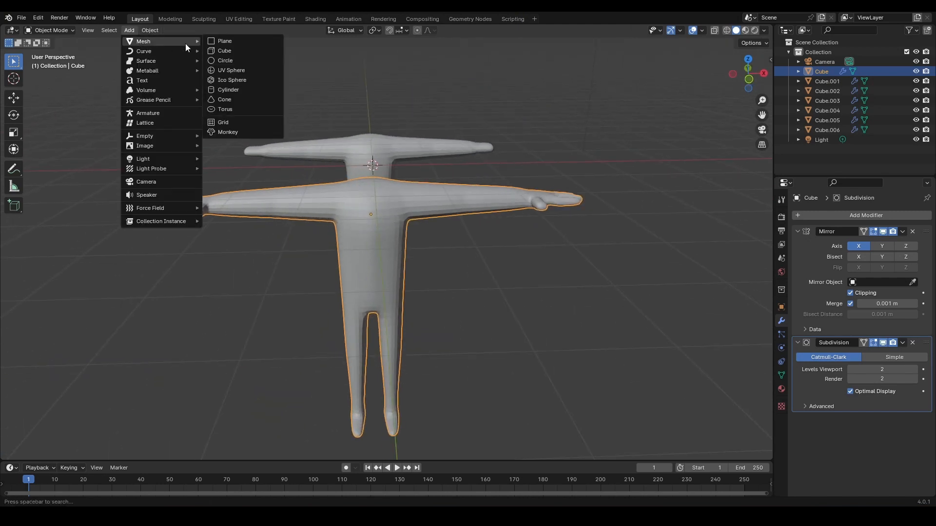
pyautogui.click(239, 51)
pyautogui.scroll(-2, 530, 319)
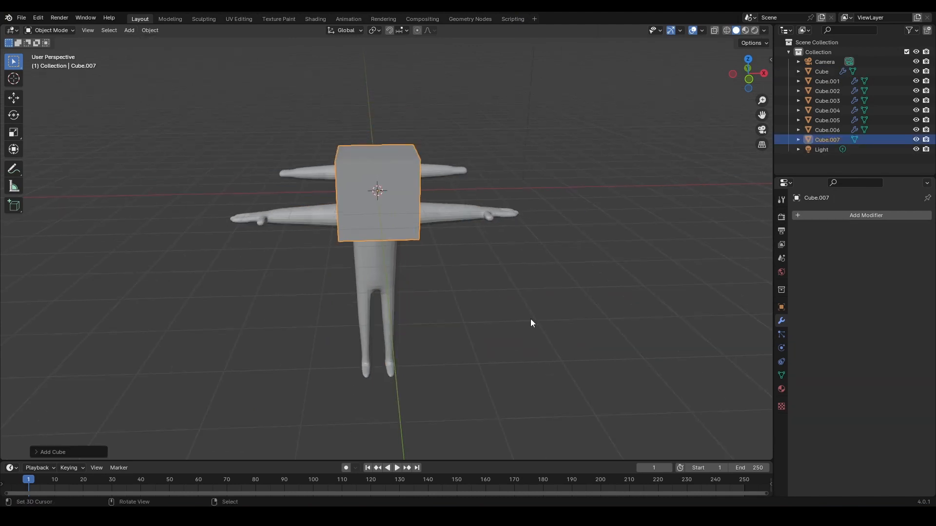
pyautogui.press('s')
pyautogui.click(483, 295)
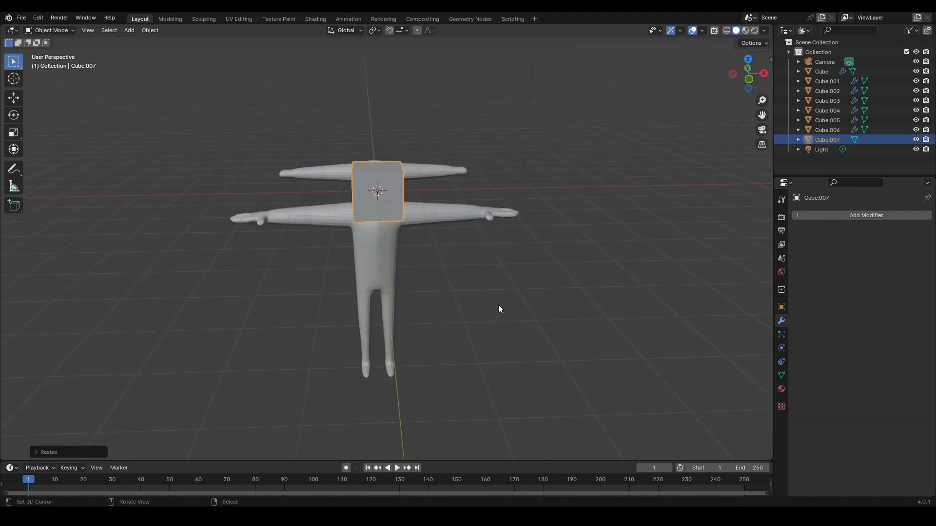
# Move the new cube up along the Z axis so it sits above the body's shoulders
pyautogui.press('g')
pyautogui.press('z')
pyautogui.click(496, 291)
pyautogui.moveTo(495, 288); pyautogui.dragTo(490, 276, button='middle')
pyautogui.scroll(3, 491, 276)
pyautogui.moveTo(477, 230); pyautogui.dragTo(470, 260, button='middle')
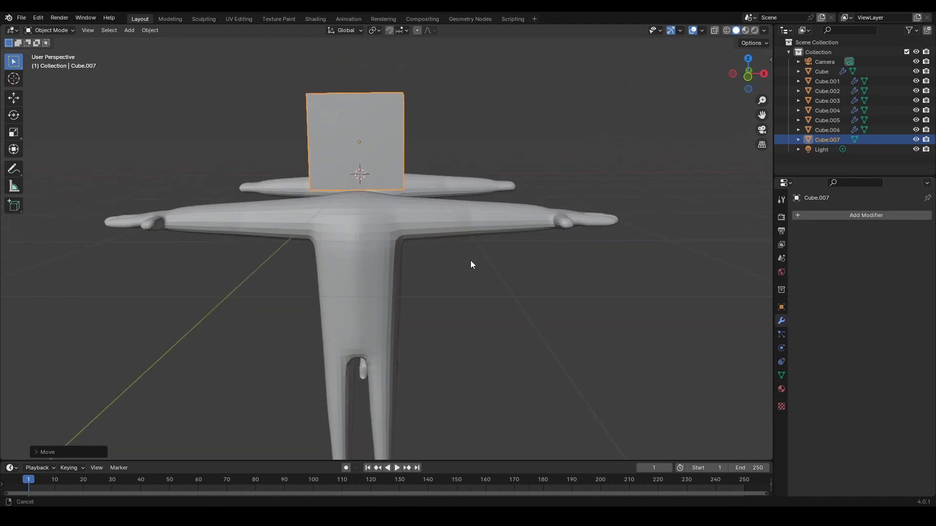
# Add a Subdivision Surface modifier to the head cube and apply it at one viewport level
pyautogui.click(850, 218)
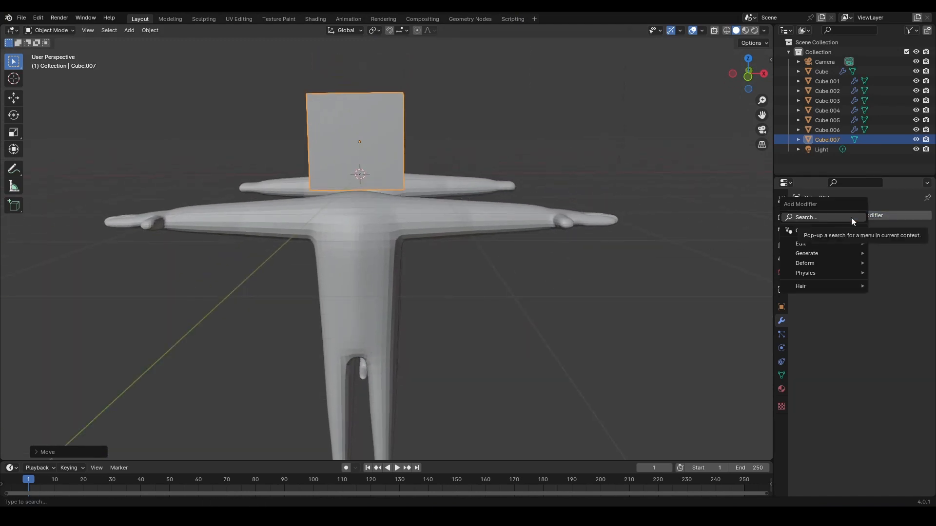
pyautogui.click(851, 217)
pyautogui.write('sub')
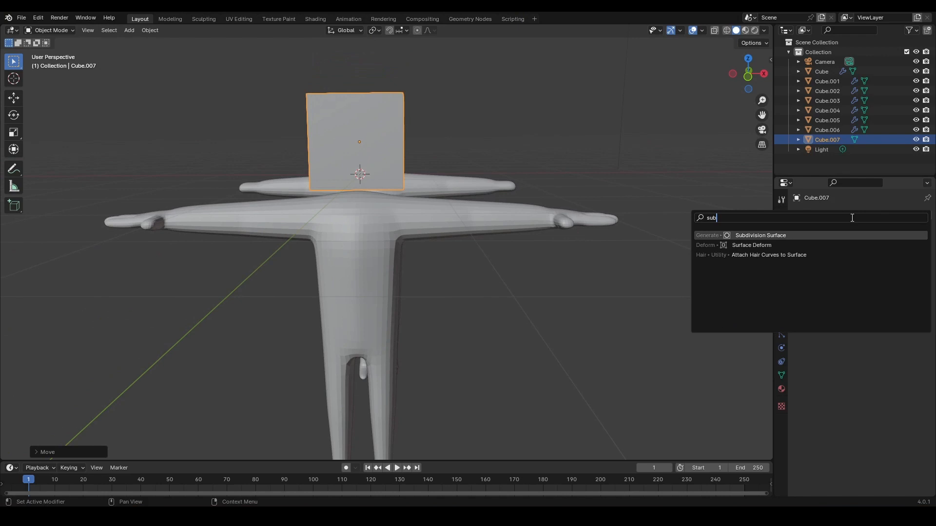
pyautogui.click(790, 237)
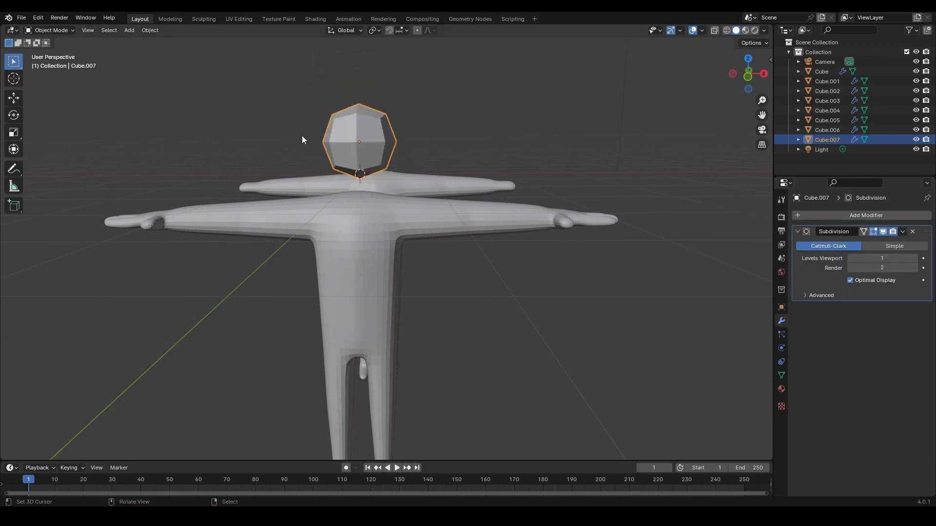
pyautogui.click(902, 233)
pyautogui.click(876, 241)
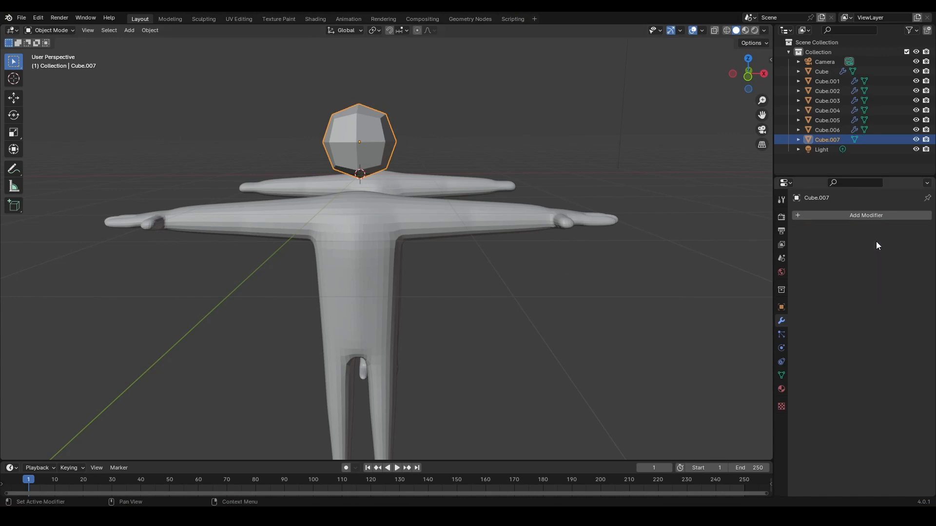
# Enter Edit Mode on the head, deselect all its geometry and switch the viewport shading to Wireframe
pyautogui.moveTo(518, 236); pyautogui.dragTo(532, 284, button='middle')
pyautogui.scroll(2, 431, 181)
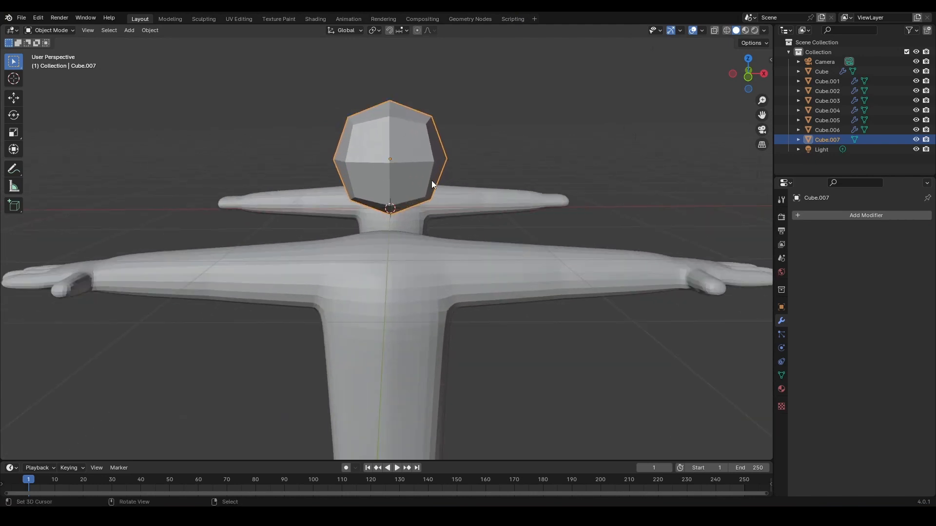
pyautogui.click(57, 31)
pyautogui.click(55, 52)
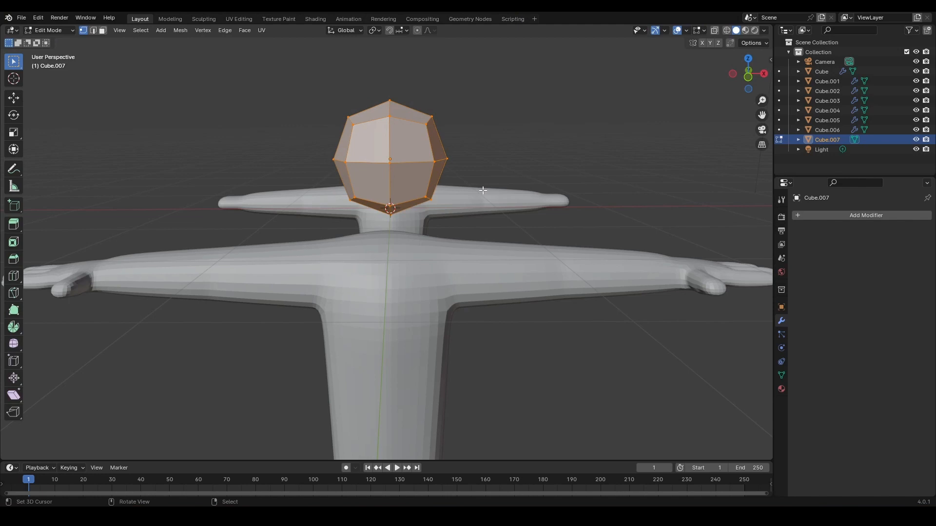
pyautogui.hotkey('alt', 'a')
pyautogui.press('z')
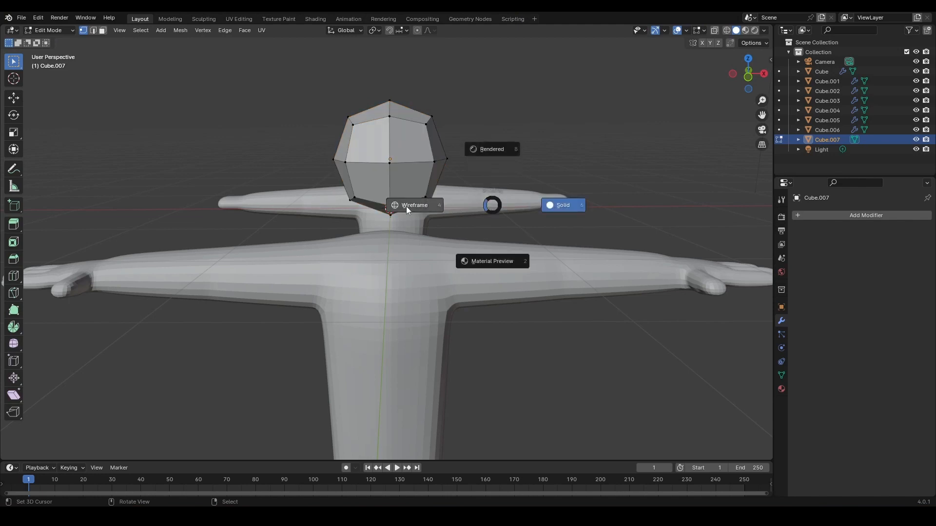
pyautogui.click(415, 208)
# Delete all vertices on the negative X half of the head and return to Solid shading
pyautogui.press('b')
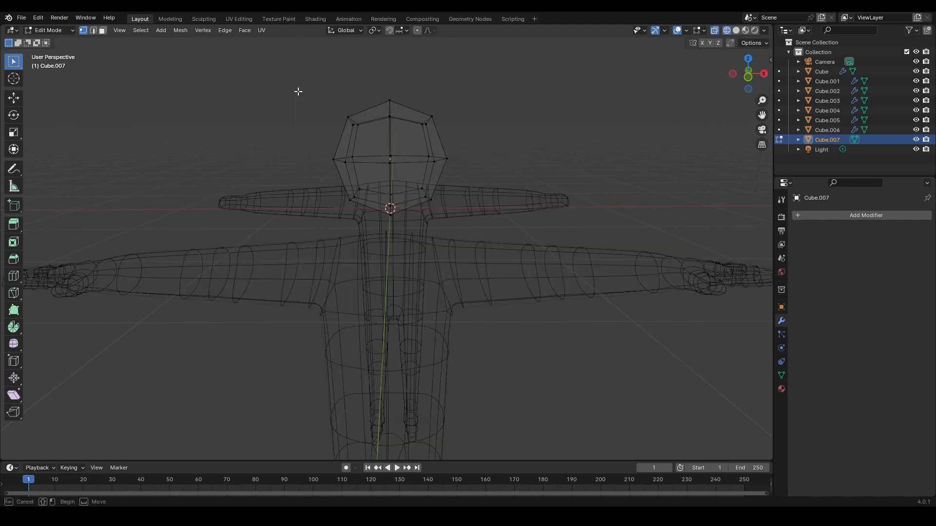
pyautogui.moveTo(298, 91); pyautogui.dragTo(389, 233)
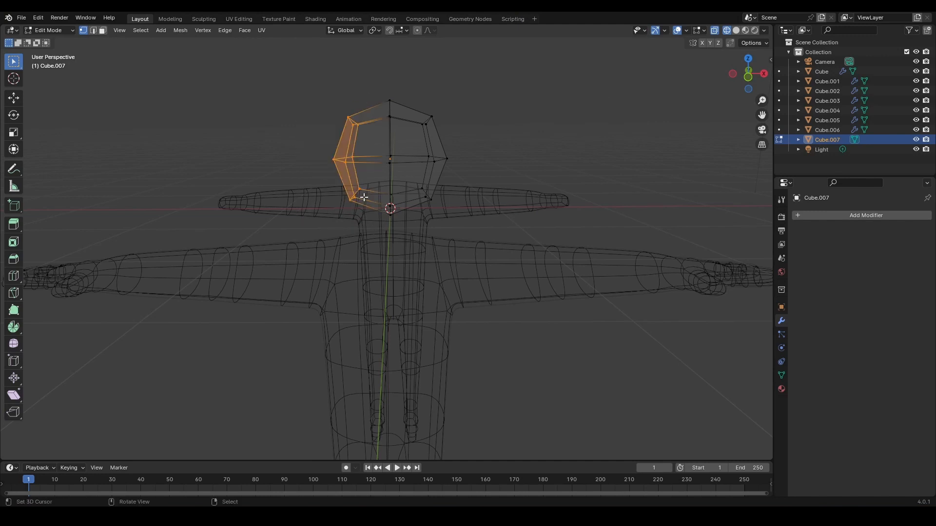
pyautogui.press('x')
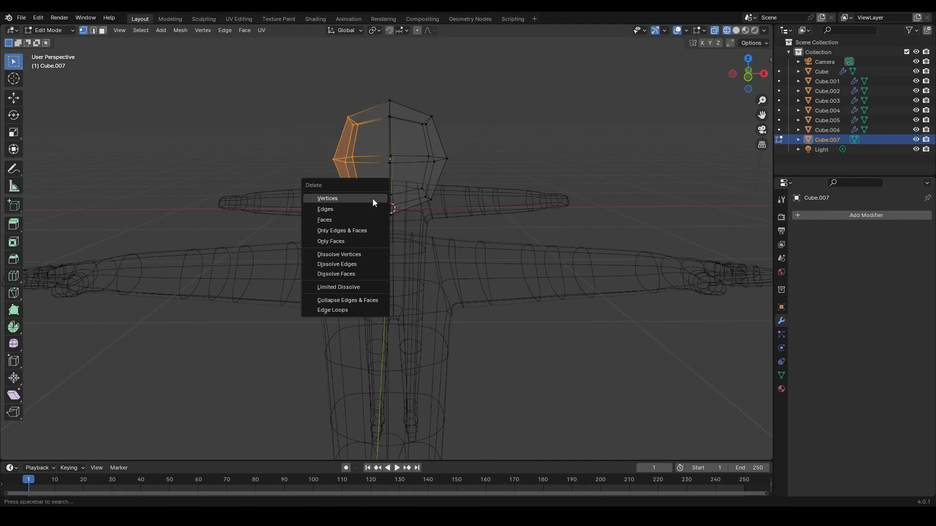
pyautogui.click(358, 200)
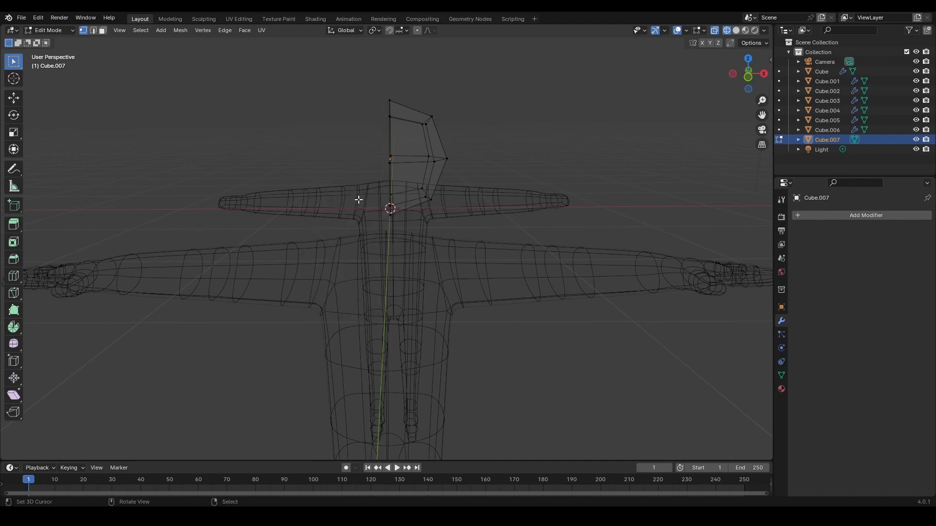
pyautogui.press('z')
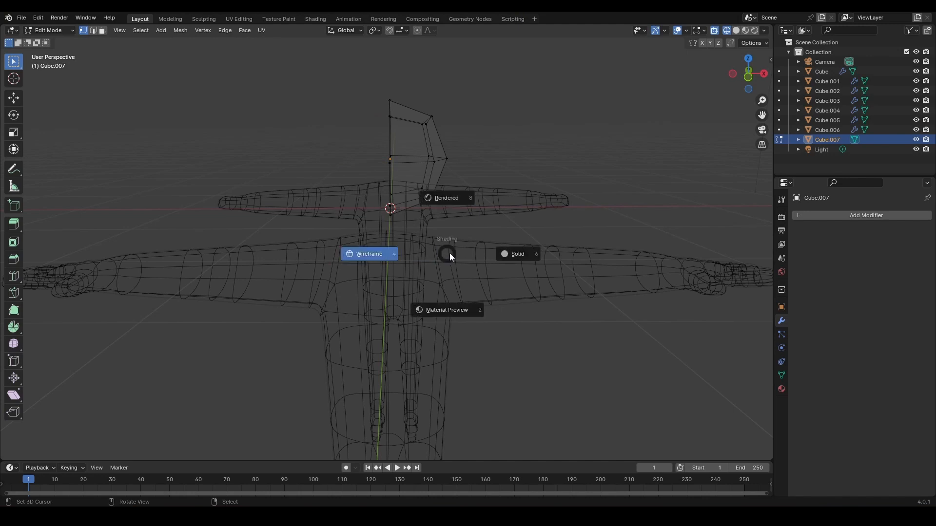
pyautogui.click(522, 251)
pyautogui.moveTo(523, 252)
pyautogui.mouseDown(button='middle')
pyautogui.moveTo(473, 223)
pyautogui.moveTo(495, 211)
pyautogui.moveTo(440, 227)
pyautogui.moveTo(457, 232)
pyautogui.moveTo(450, 228)
pyautogui.mouseUp(button='middle')
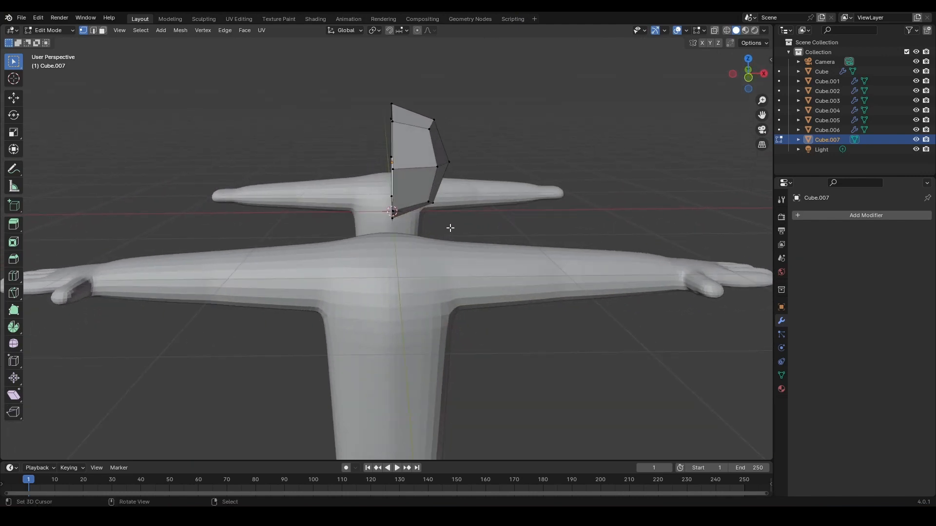
# Add a Mirror modifier on the X axis to the remaining half of the head
pyautogui.click(821, 218)
pyautogui.click(820, 217)
pyautogui.write('mirror')
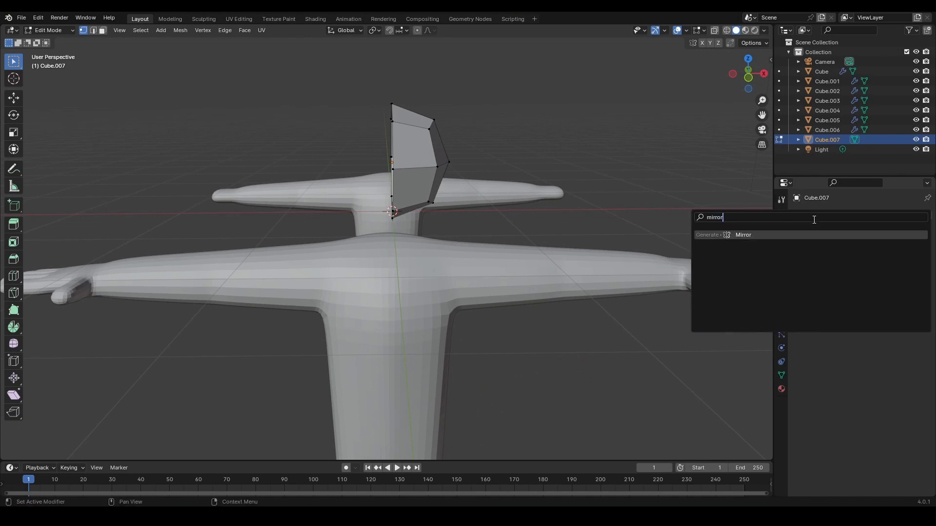
pyautogui.click(762, 236)
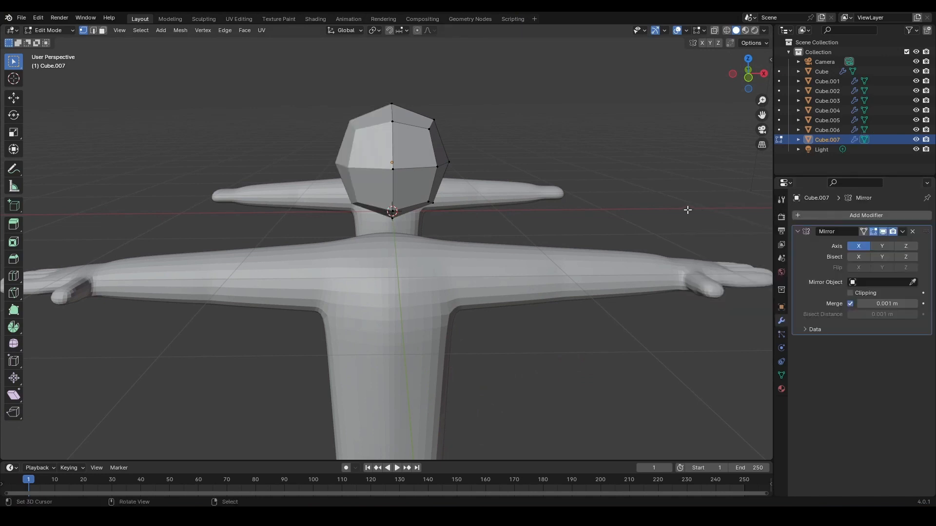
pyautogui.moveTo(548, 206)
pyautogui.mouseDown(button='middle')
pyautogui.moveTo(526, 202)
pyautogui.moveTo(537, 206)
pyautogui.mouseUp(button='middle')
pyautogui.moveTo(373, 193); pyautogui.dragTo(409, 194, button='middle')
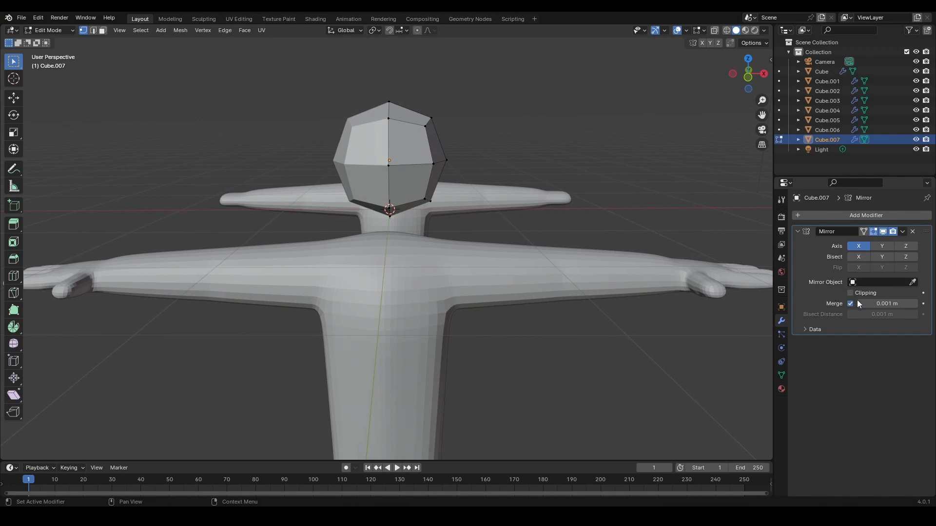
pyautogui.keyDown('alt'); pyautogui.click(388, 159); pyautogui.keyUp('alt')
pyautogui.press('g')
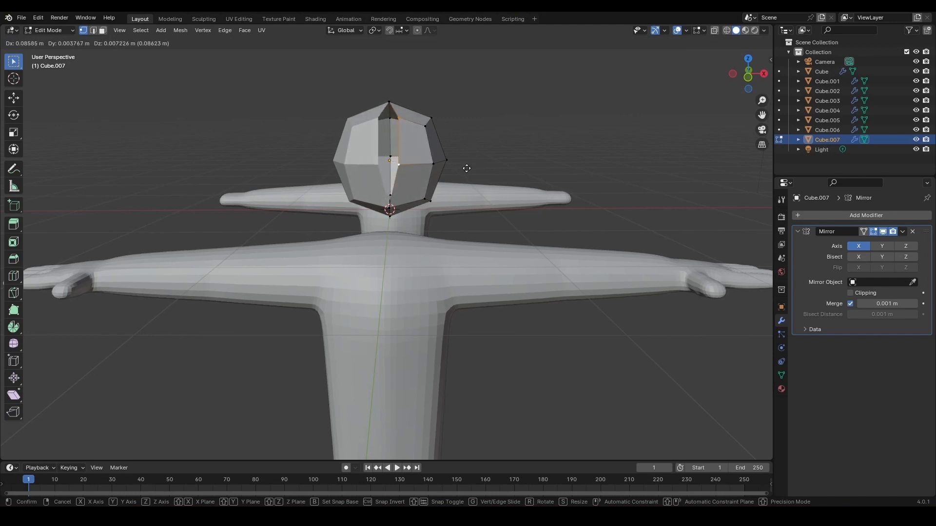
pyautogui.rightClick(466, 169)
pyautogui.moveTo(469, 168); pyautogui.dragTo(457, 173, button='middle')
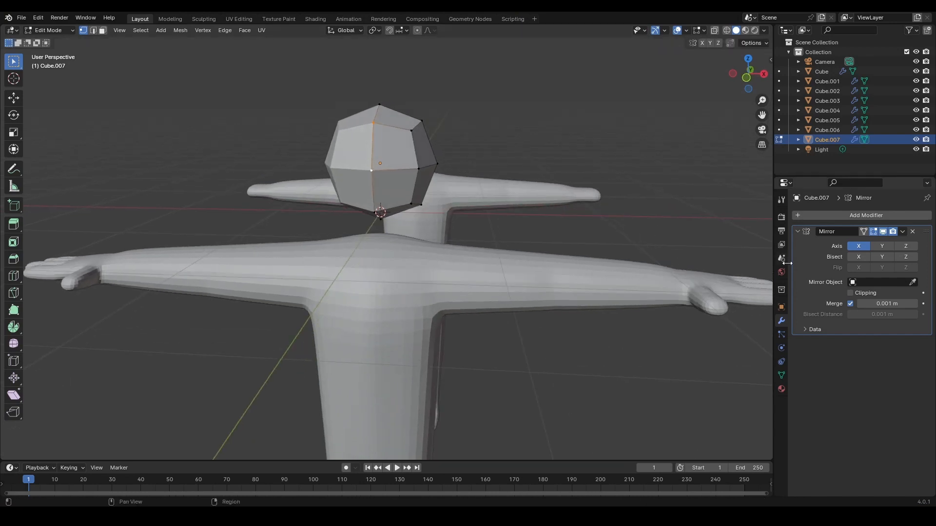
# Enable Clipping in the head's Mirror modifier and try moving the selected centre seam edge sideways
pyautogui.click(850, 293)
pyautogui.moveTo(580, 205); pyautogui.dragTo(578, 186, button='middle')
pyautogui.press('g')
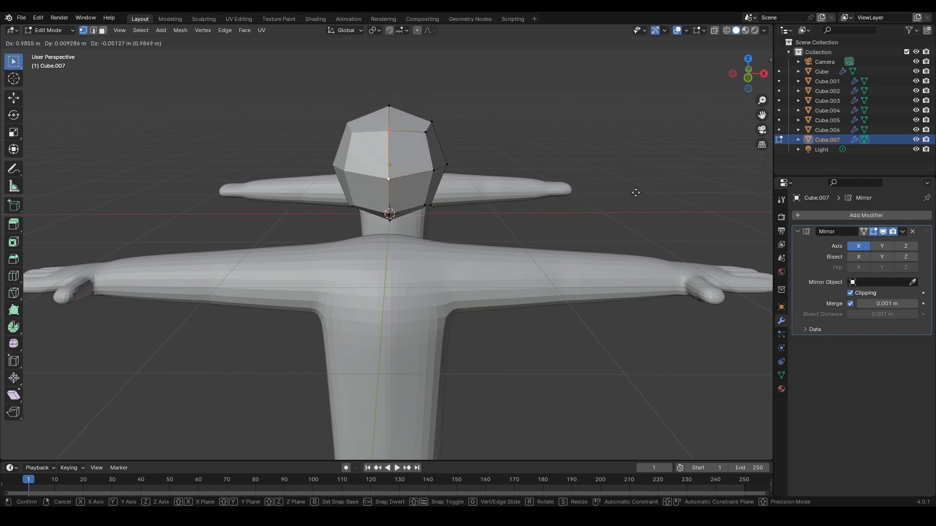
pyautogui.click(605, 194)
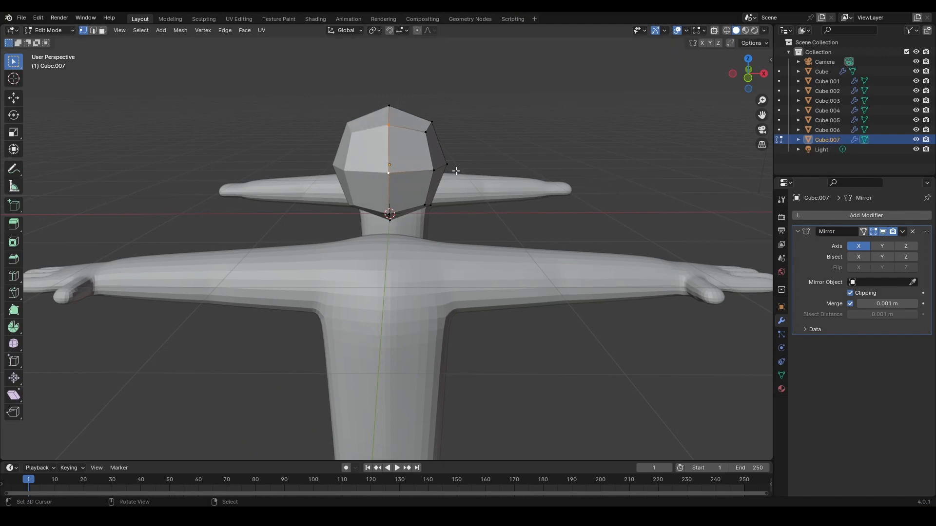
# Move the outermost middle vertex on the side of the head slightly inward along the X axis
pyautogui.moveTo(456, 172); pyautogui.dragTo(558, 195, button='middle')
pyautogui.rightClick(446, 158)
pyautogui.scroll(1, 561, 203)
pyautogui.press('g')
pyautogui.press('x')
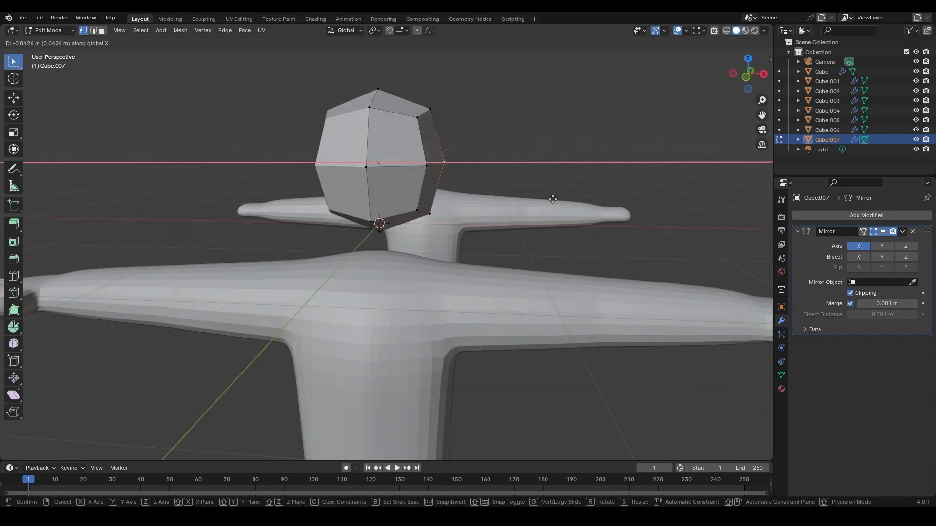
pyautogui.click(547, 199)
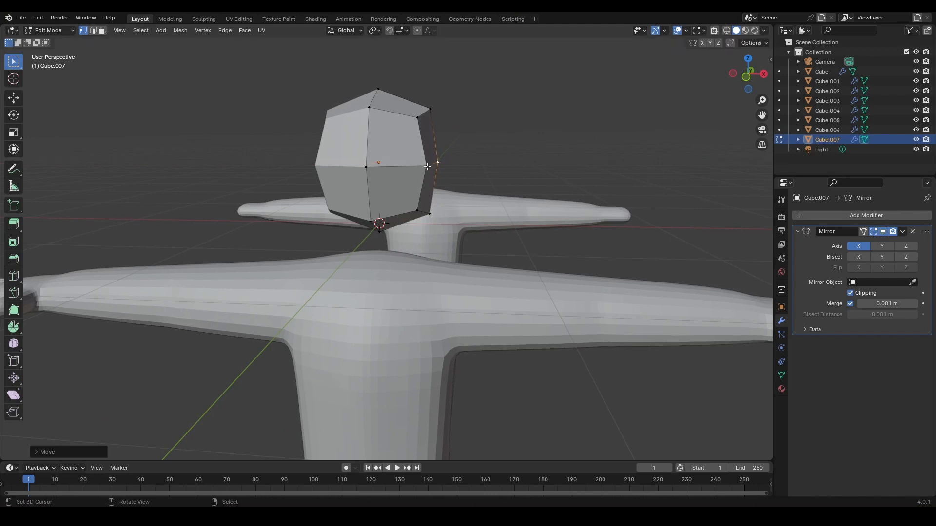
# Move the middle vertex between the head's front and side slightly inward along the X axis
pyautogui.click(427, 167)
pyautogui.press('g')
pyautogui.press('x')
pyautogui.click(515, 194)
# Scale the middle centre-seam vertices at the front and back of the head closer together along the Y axis
pyautogui.moveTo(443, 215); pyautogui.dragTo(353, 204, button='middle')
pyautogui.rightClick(350, 159)
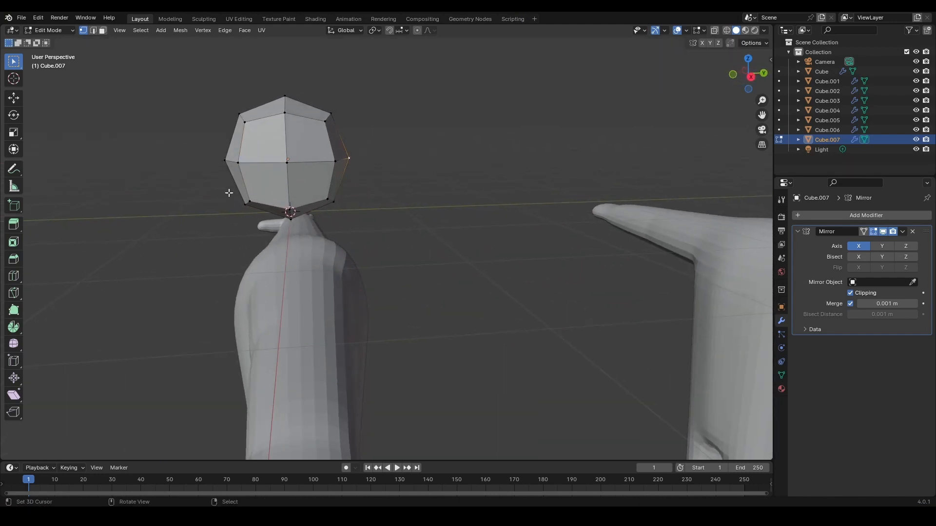
pyautogui.keyDown('shift'); pyautogui.rightClick(226, 161); pyautogui.keyUp('shift')
pyautogui.moveTo(260, 177); pyautogui.dragTo(365, 215, button='middle')
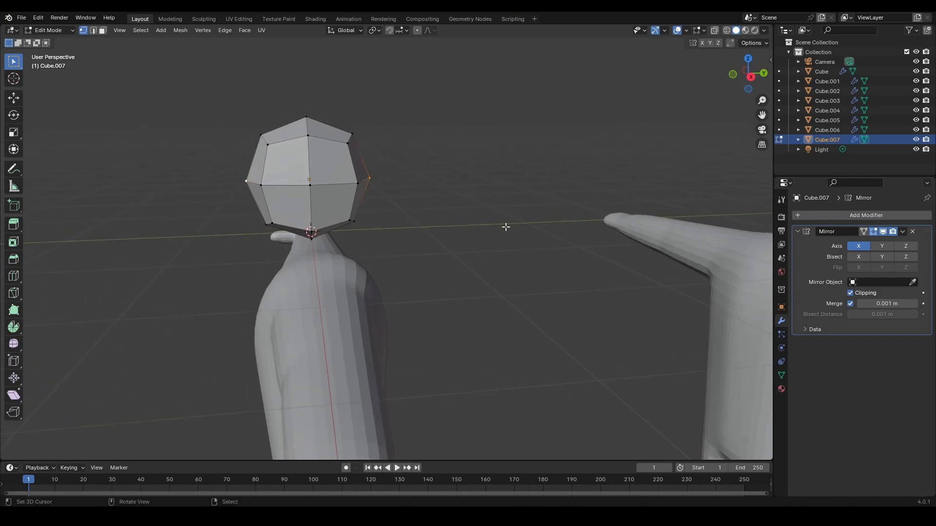
pyautogui.press('s')
pyautogui.press('y')
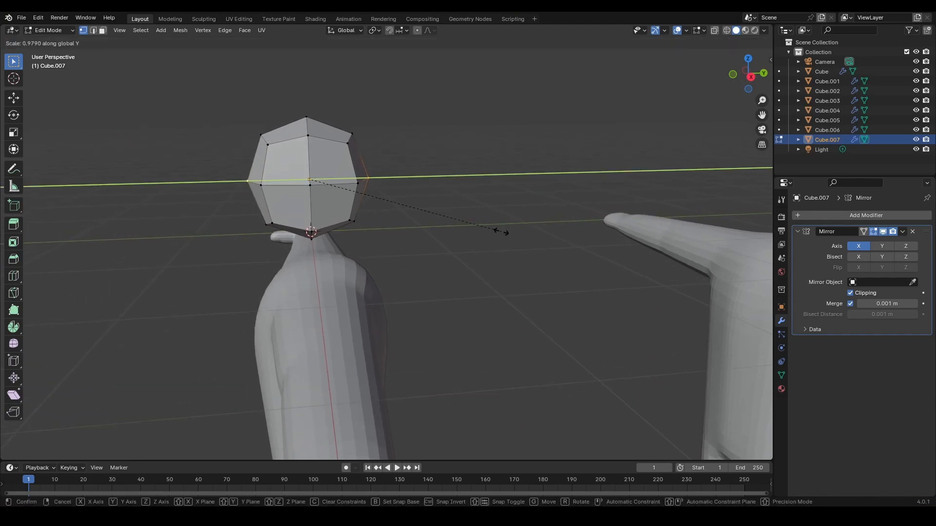
pyautogui.click(476, 229)
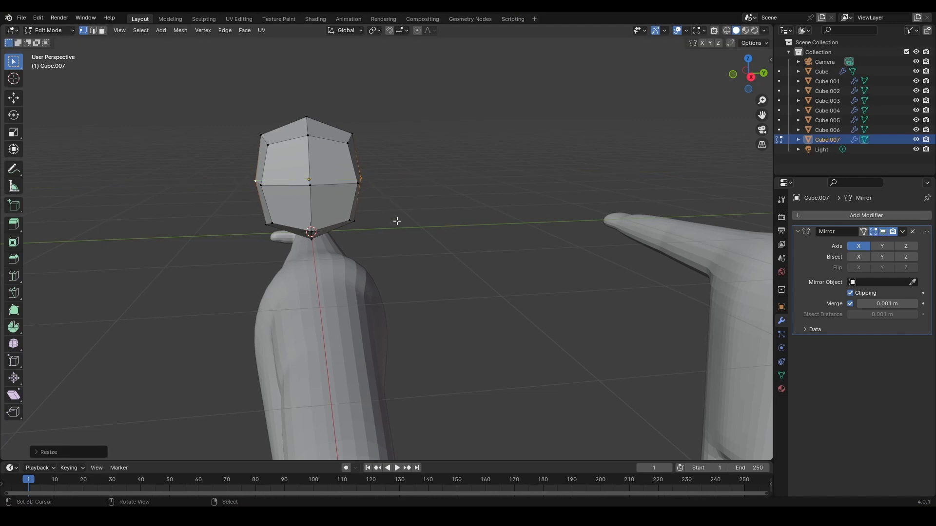
# Move the bottom front edge of the head down along the Z axis to form the chin
pyautogui.moveTo(397, 221)
pyautogui.mouseDown(button='middle')
pyautogui.moveTo(462, 207)
pyautogui.moveTo(397, 215)
pyautogui.mouseUp(button='middle')
pyautogui.click(387, 210)
pyautogui.press('g')
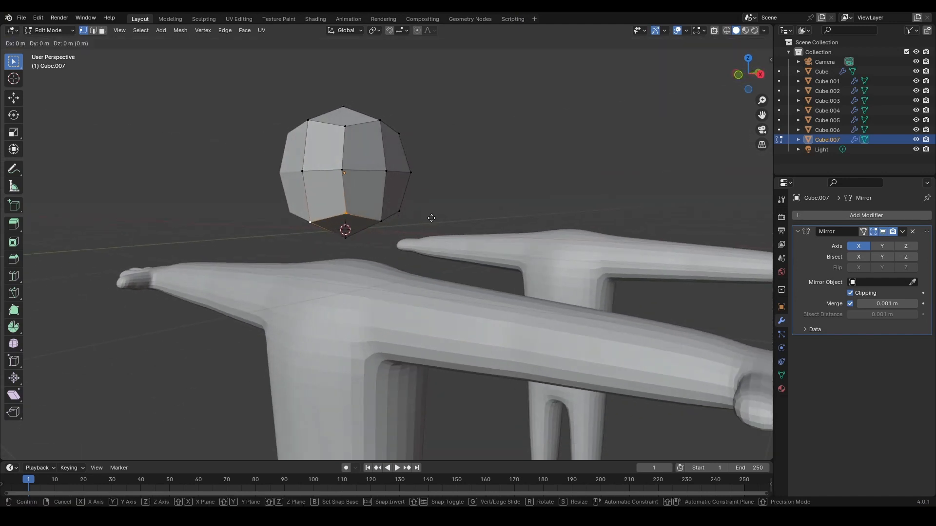
pyautogui.press('z')
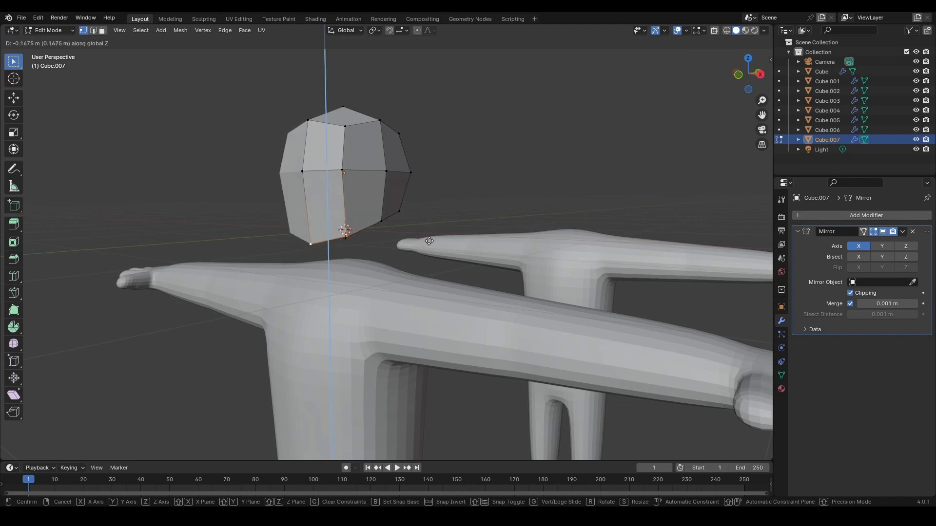
pyautogui.click(428, 269)
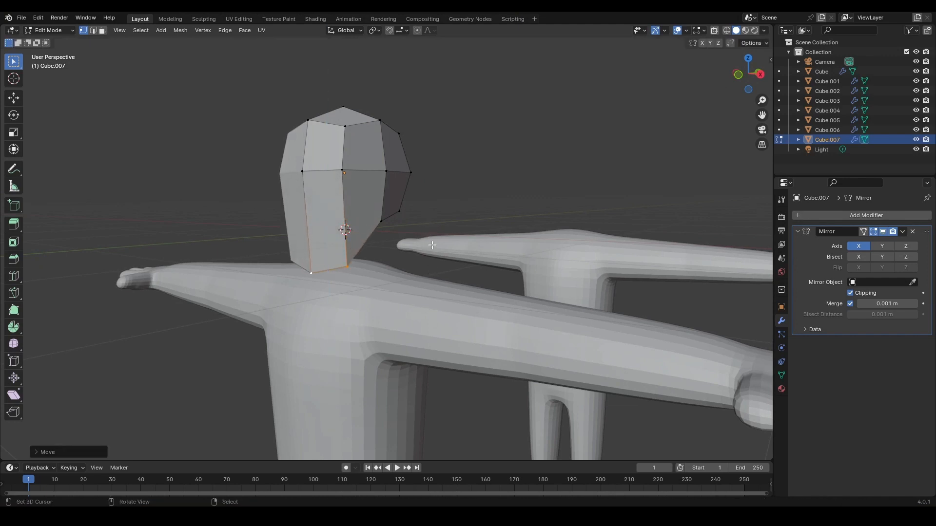
# Add a Subdivision Surface modifier to the head and set its viewport level to 2
pyautogui.moveTo(428, 269); pyautogui.dragTo(344, 204, button='middle')
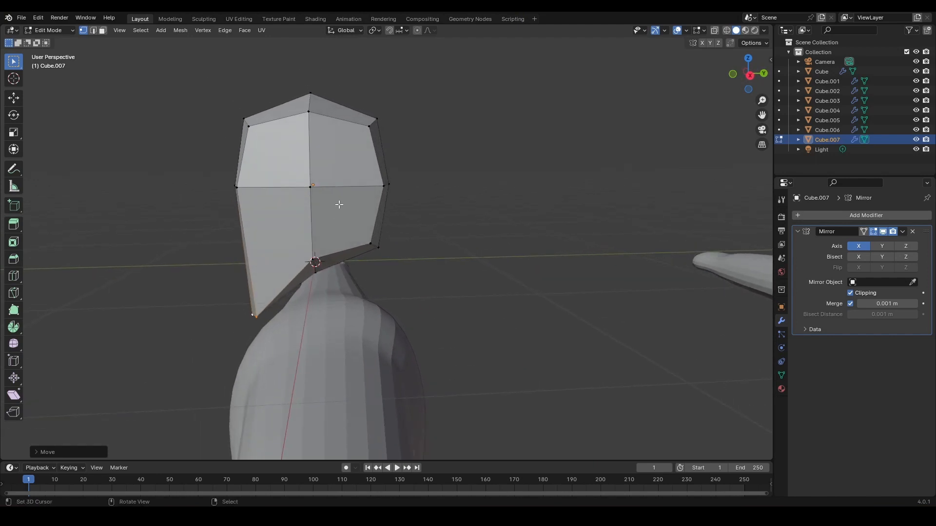
pyautogui.moveTo(402, 208); pyautogui.dragTo(413, 208, button='middle')
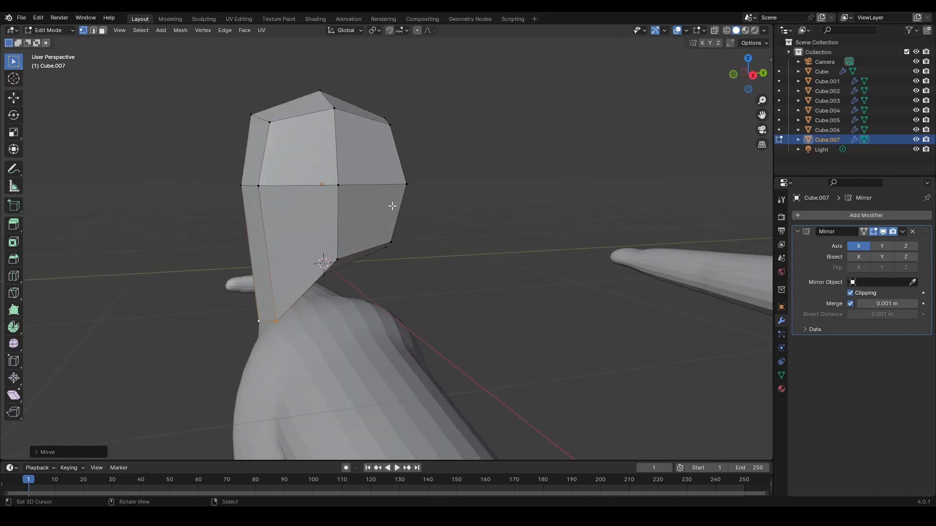
pyautogui.moveTo(322, 214); pyautogui.dragTo(331, 213, button='middle')
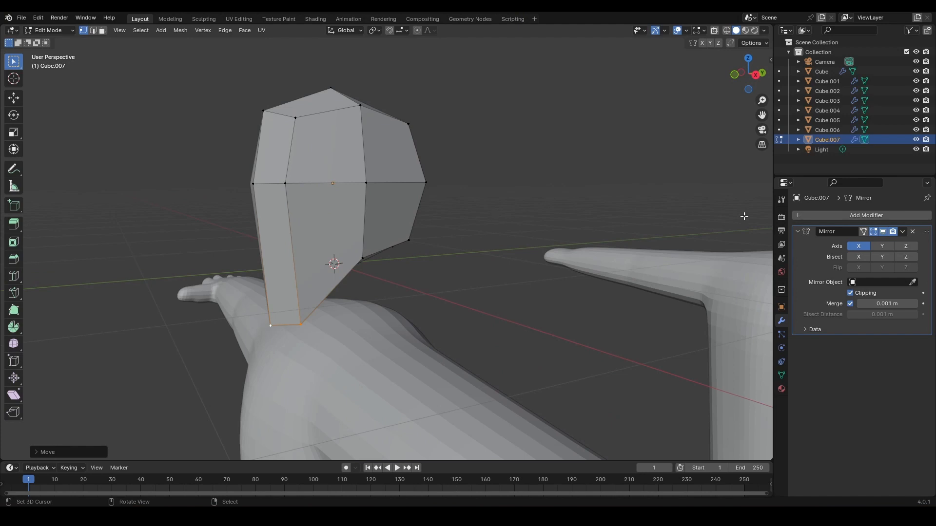
pyautogui.click(873, 215)
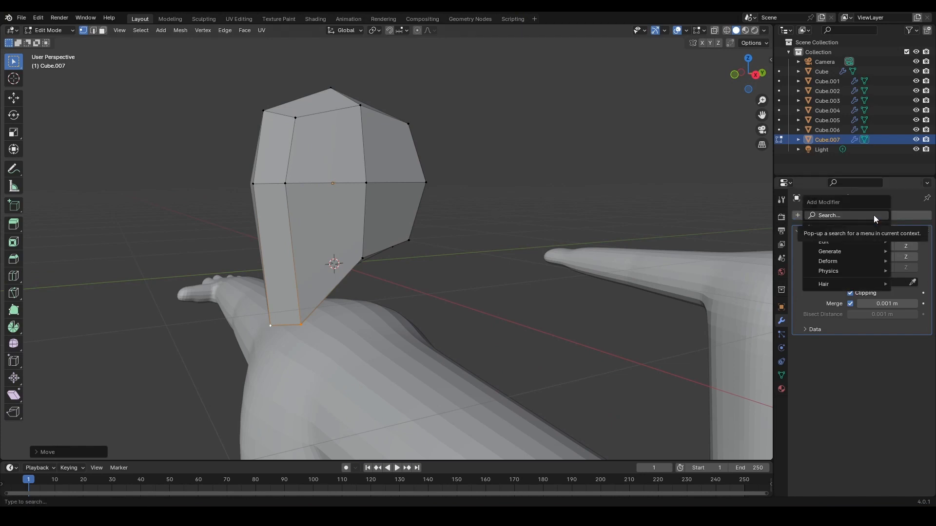
pyautogui.write('sub')
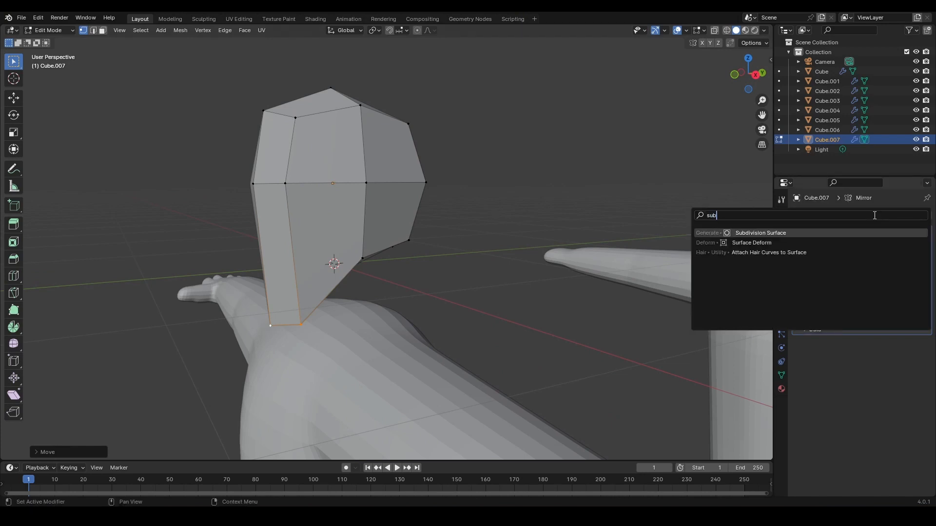
pyautogui.click(764, 233)
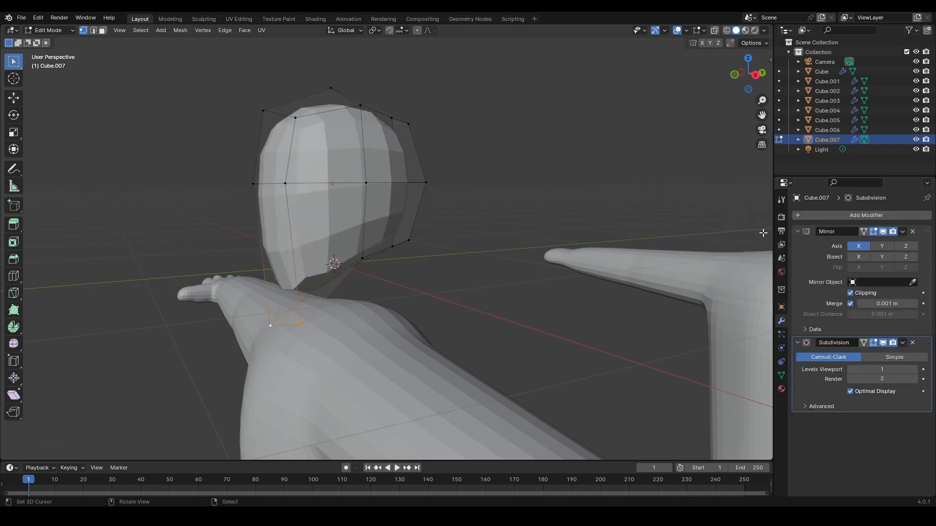
pyautogui.moveTo(478, 312); pyautogui.dragTo(446, 318, button='middle')
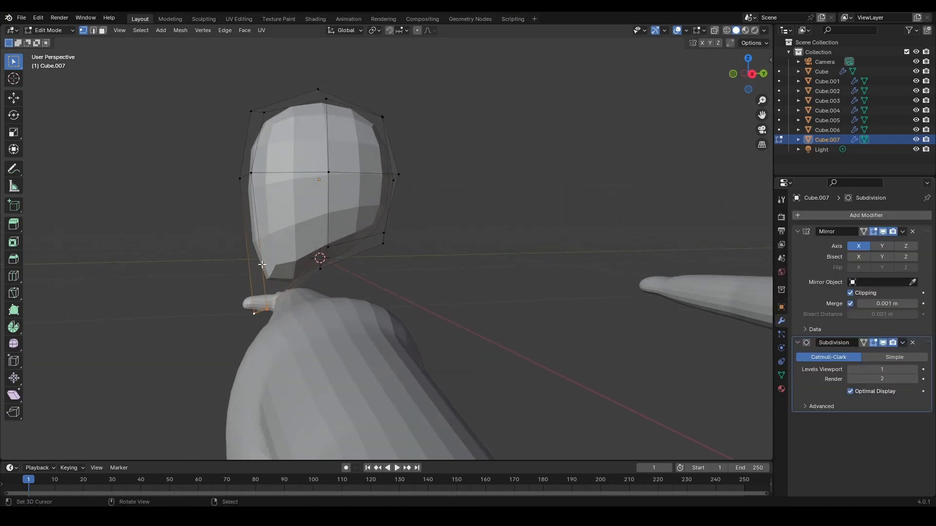
pyautogui.moveTo(322, 287); pyautogui.dragTo(425, 288, button='middle')
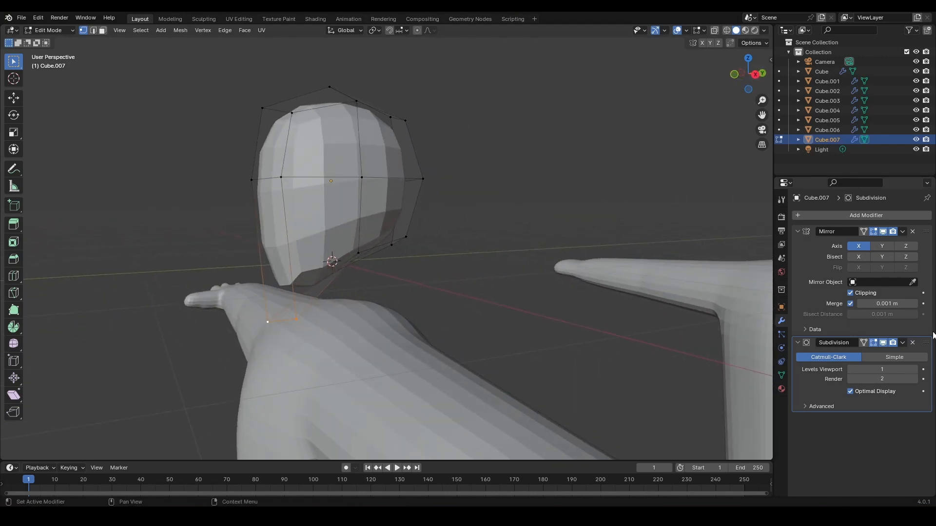
pyautogui.click(916, 370)
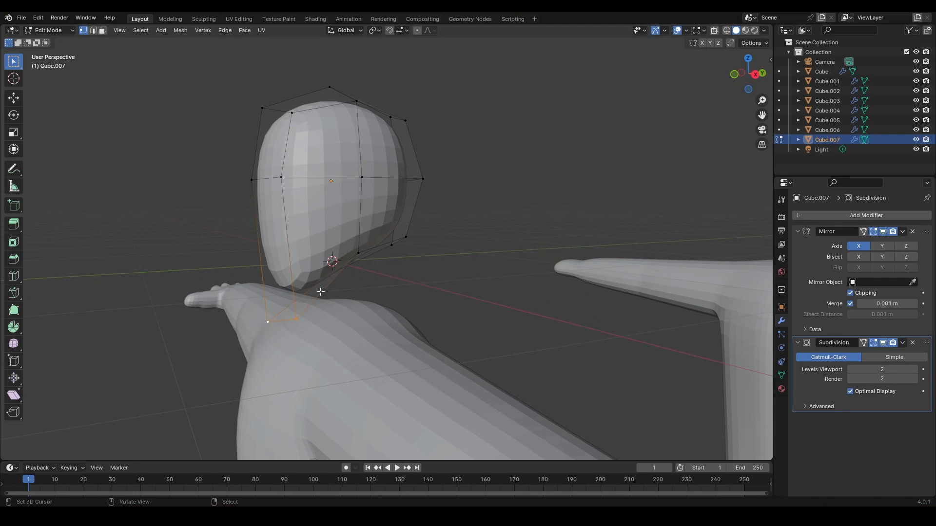
# Add a vertical loop cut to the head half and slide it close to the centre seam
pyautogui.moveTo(319, 291); pyautogui.dragTo(468, 232, button='middle')
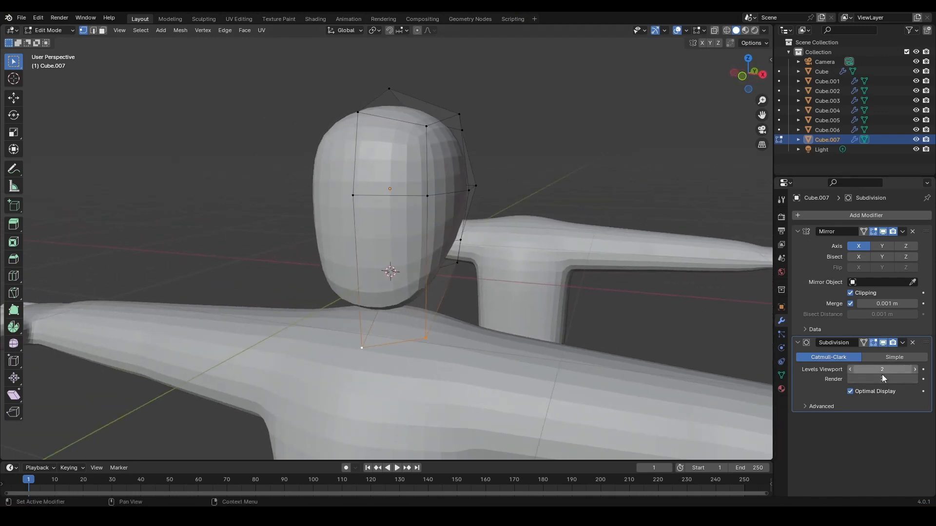
pyautogui.moveTo(436, 284); pyautogui.dragTo(420, 246, button='middle')
pyautogui.moveTo(507, 269); pyautogui.dragTo(446, 266, button='middle')
pyautogui.moveTo(454, 261); pyautogui.dragTo(495, 265, button='middle')
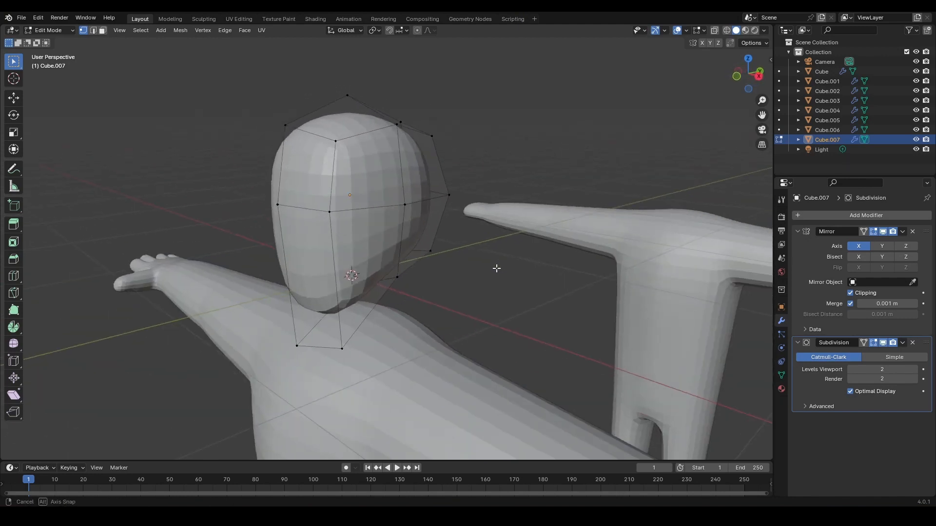
pyautogui.moveTo(424, 271); pyautogui.dragTo(473, 298, button='middle')
pyautogui.scroll(1, 476, 304)
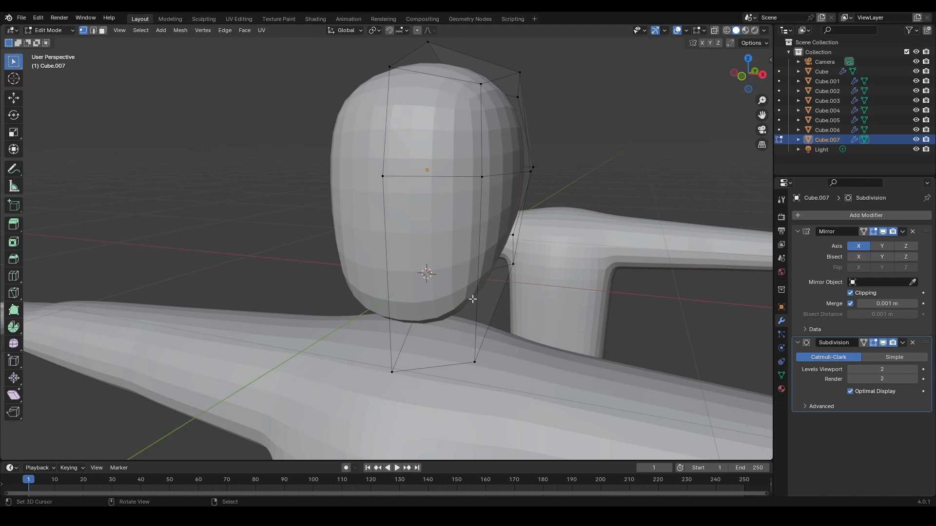
pyautogui.rightClick(487, 178)
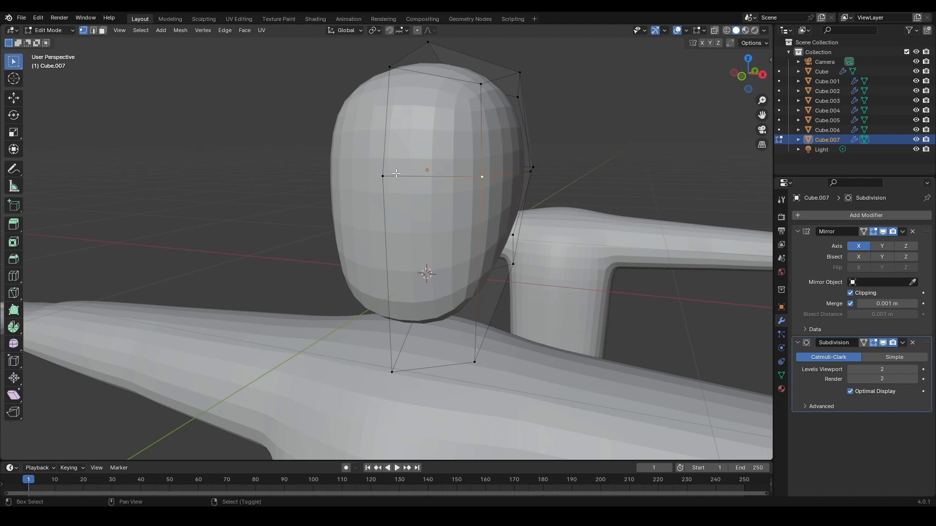
pyautogui.keyDown('shift'); pyautogui.rightClick(390, 177); pyautogui.keyUp('shift')
pyautogui.hotkey('ctrl', 'r')
pyautogui.click(446, 90)
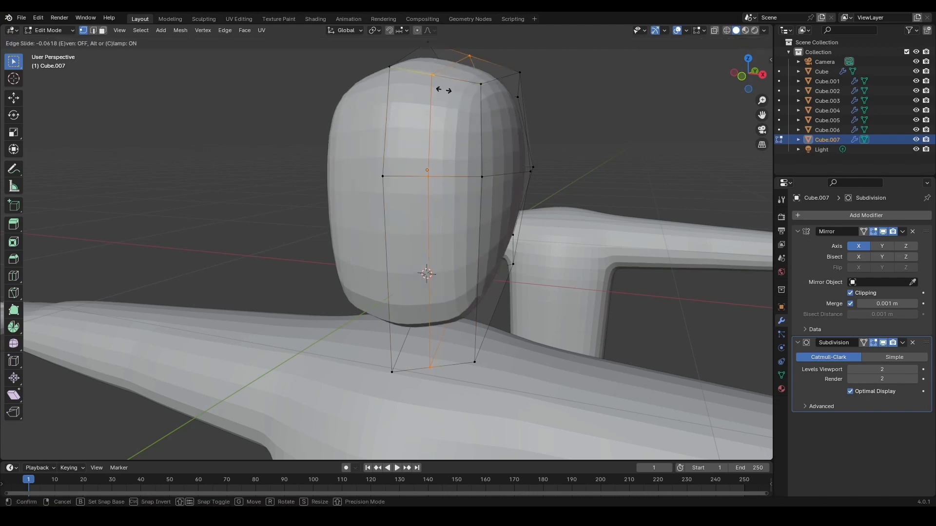
pyautogui.click(413, 94)
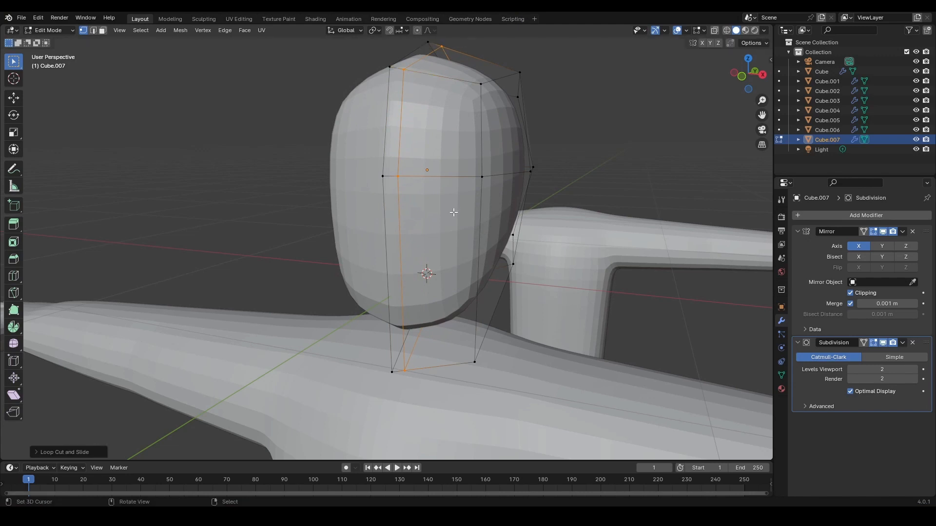
# Add a horizontal loop cut just above the head's middle edge loop and lower its front centre vertex slightly along Z
pyautogui.hotkey('ctrl', 'r')
pyautogui.click(518, 140)
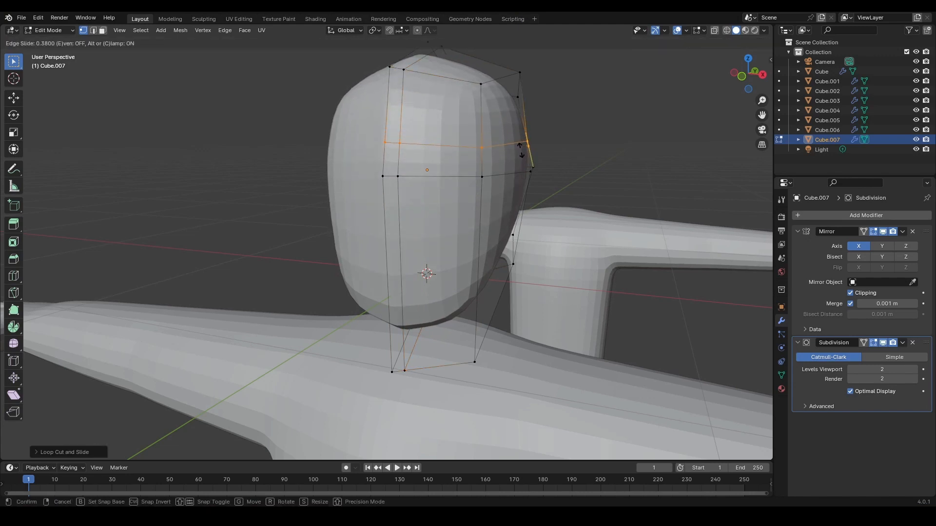
pyautogui.click(521, 152)
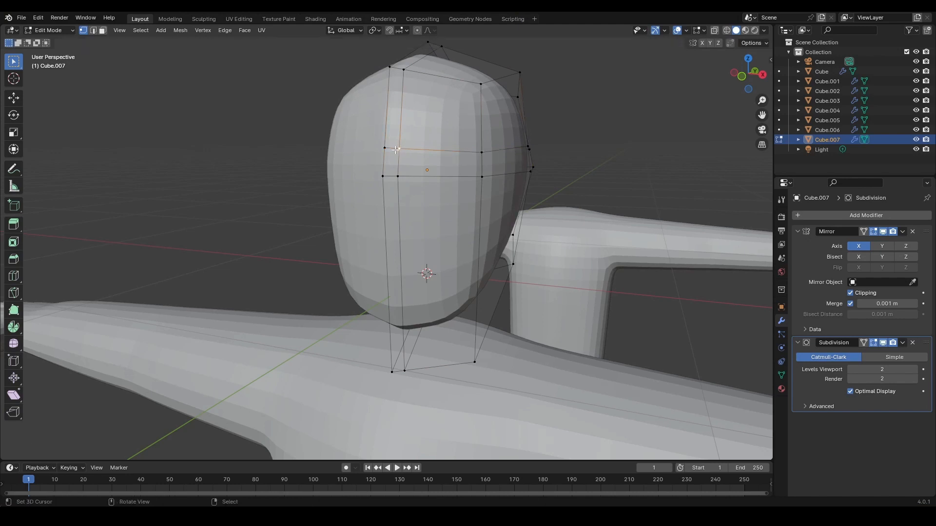
pyautogui.click(384, 148)
pyautogui.press('g')
pyautogui.press('z')
pyautogui.click(443, 167)
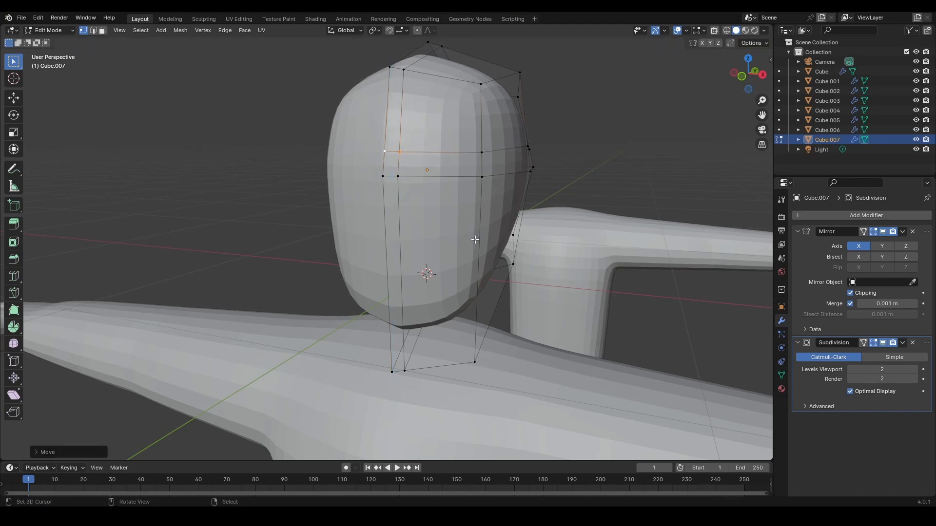
# Add two horizontal loop cuts across the lower face, between the middle edge loop and the chin
pyautogui.hotkey('ctrl', 'r')
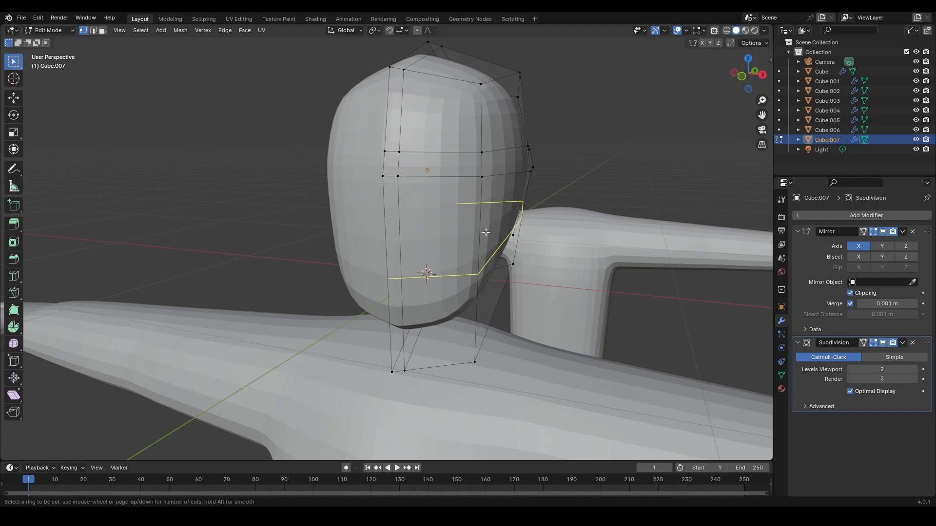
pyautogui.click(487, 227)
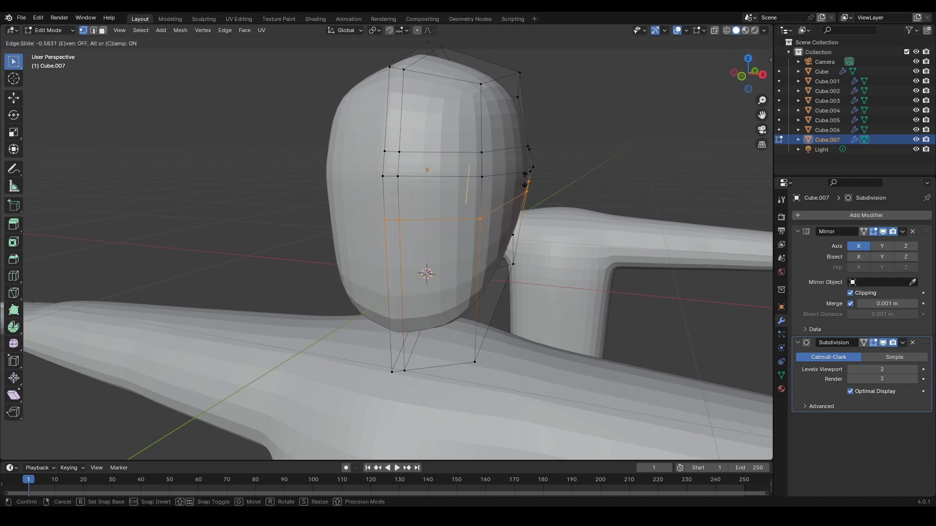
pyautogui.click(526, 181)
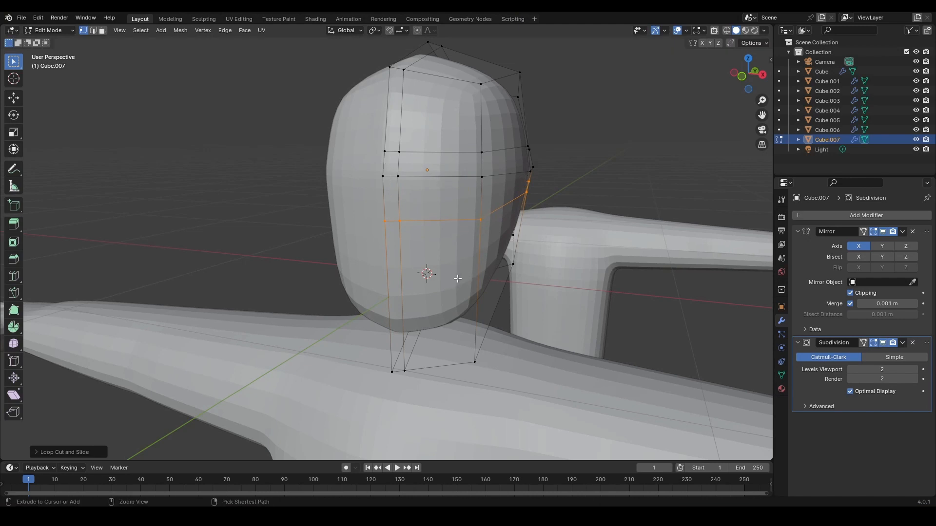
pyautogui.hotkey('ctrl', 'r')
pyautogui.click(477, 273)
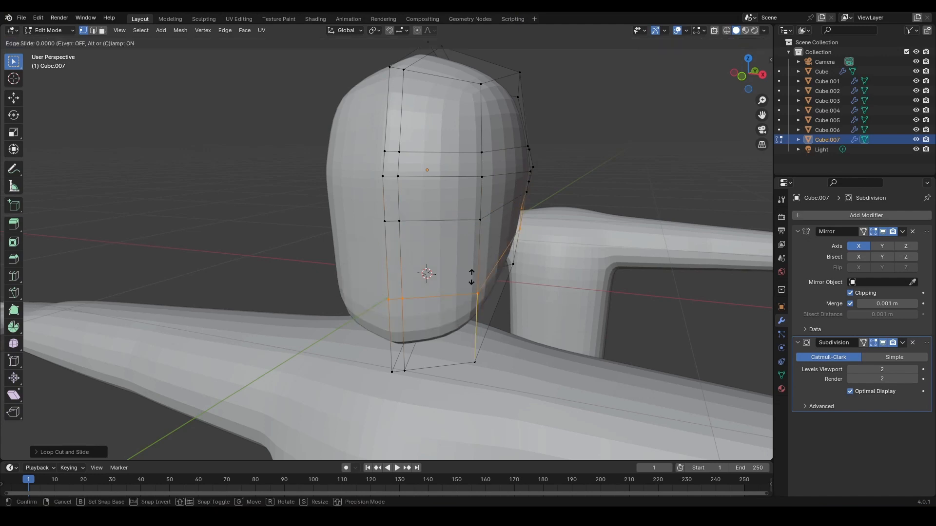
pyautogui.click(482, 251)
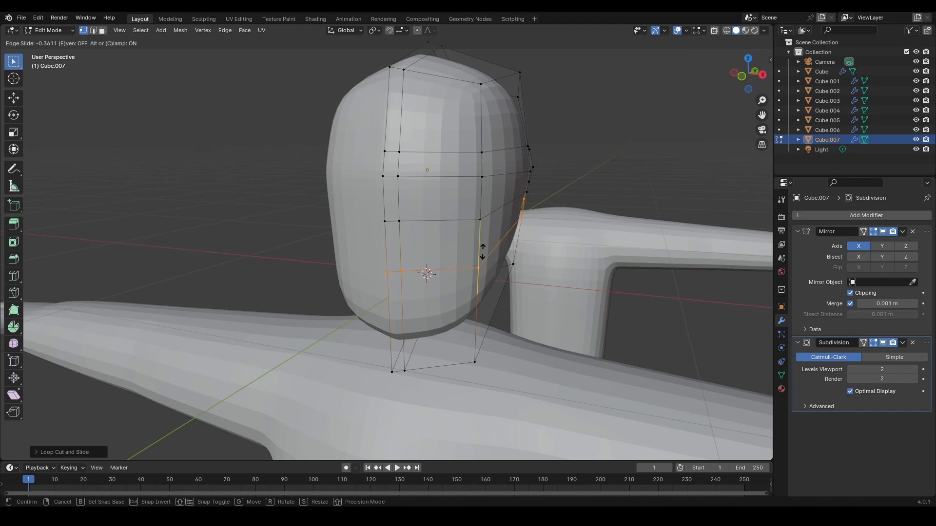
pyautogui.click(523, 267)
# Extrude the two narrow faces beside the centre seam at mid-face about 0.097 m forward along Y to form the nose
pyautogui.moveTo(521, 266); pyautogui.dragTo(492, 282, button='middle')
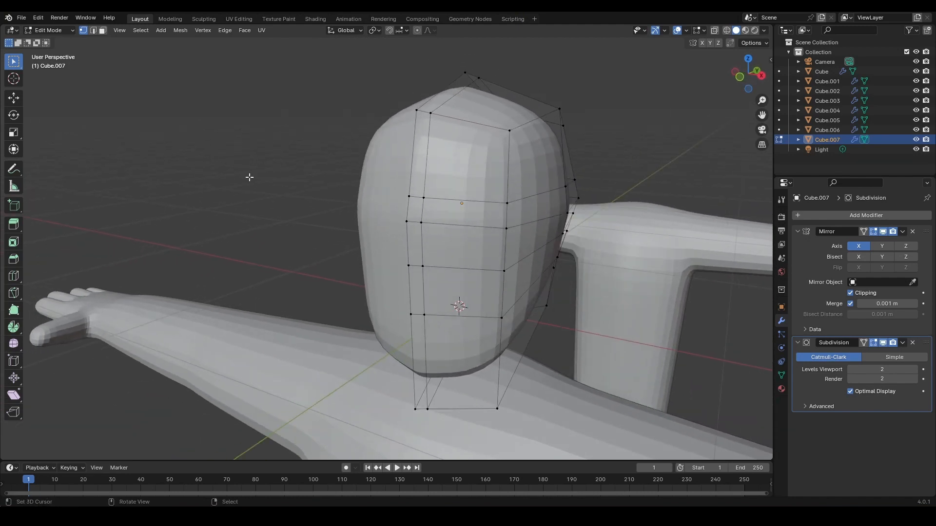
pyautogui.click(102, 32)
pyautogui.click(412, 210)
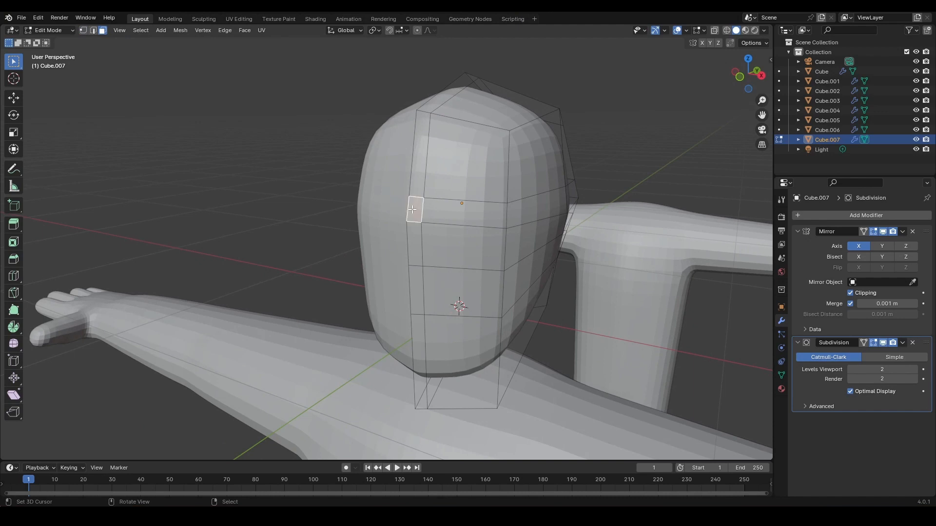
pyautogui.keyDown('shift'); pyautogui.click(414, 243); pyautogui.keyUp('shift')
pyautogui.moveTo(372, 219); pyautogui.dragTo(362, 217, button='middle')
pyautogui.scroll(2, 363, 217)
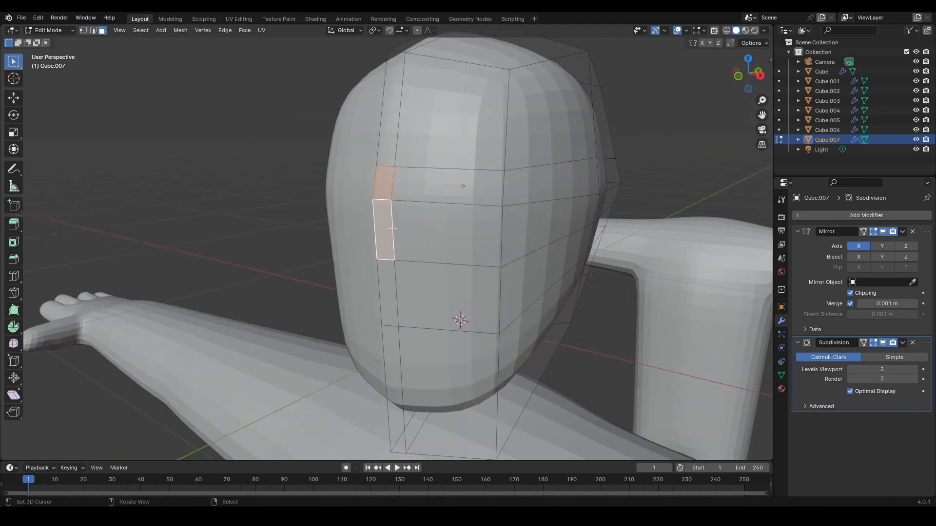
pyautogui.press('e')
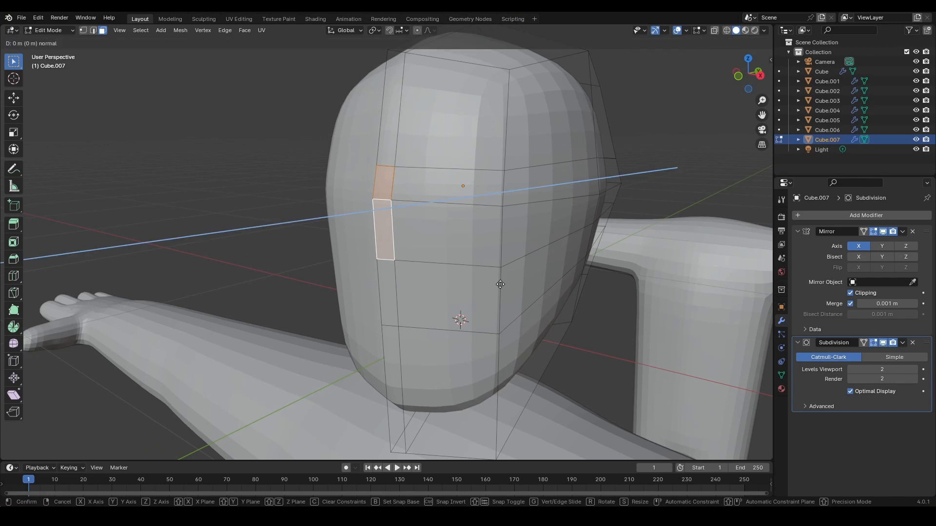
pyautogui.press('y')
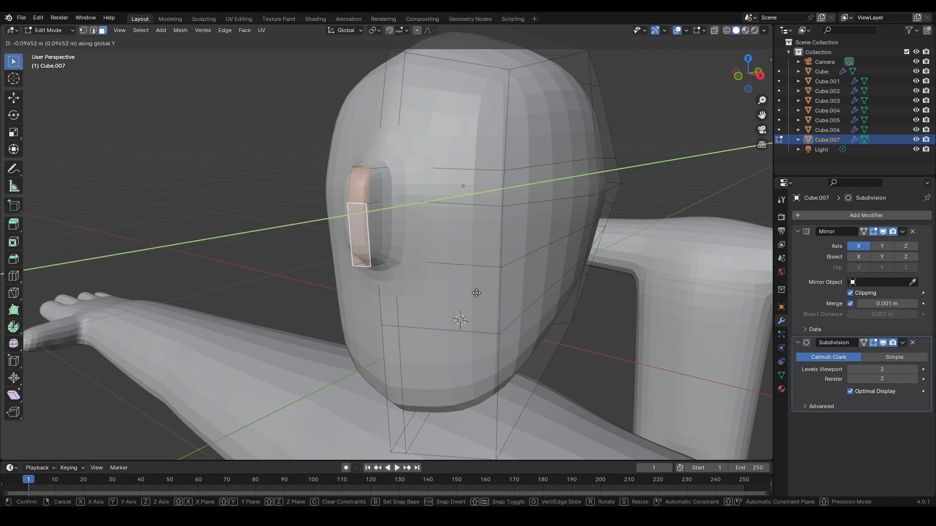
pyautogui.click(476, 293)
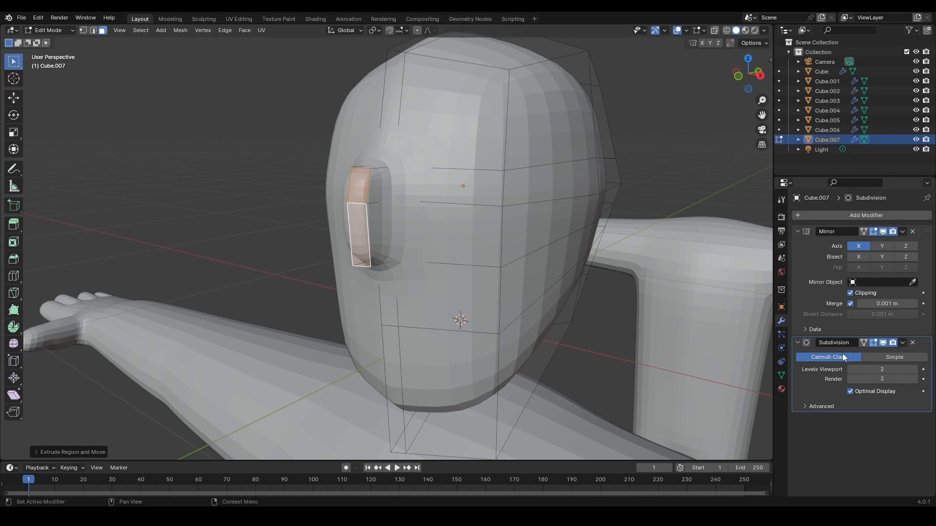
# Set the Subdivision viewport level to 0 and merge the nose's two top vertices at last into the face vertices behind them
pyautogui.click(850, 370)
pyautogui.click(849, 370)
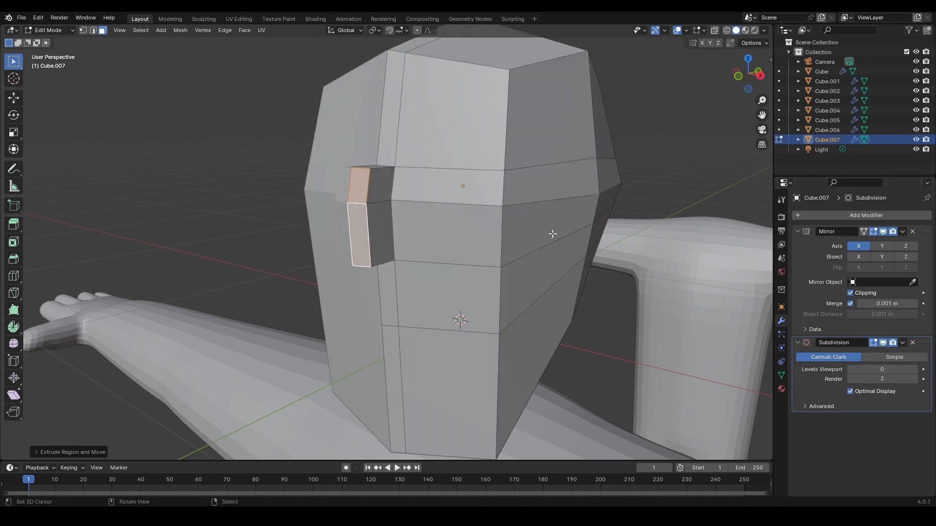
pyautogui.moveTo(471, 231); pyautogui.dragTo(456, 221, button='middle')
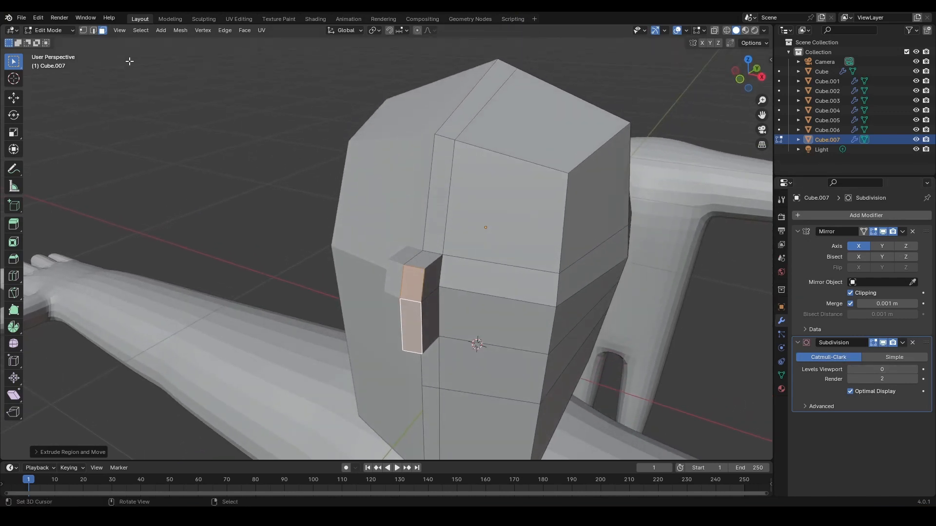
pyautogui.click(81, 30)
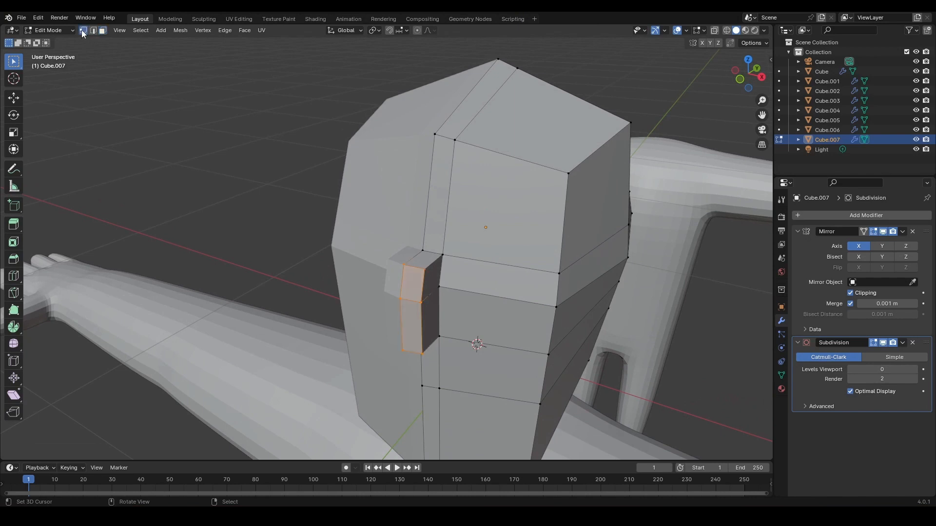
pyautogui.click(424, 269)
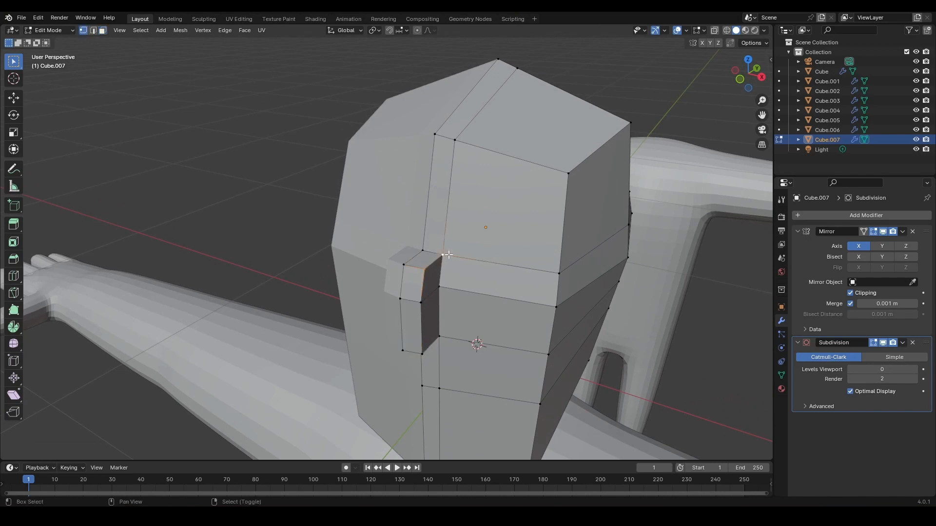
pyautogui.press('m')
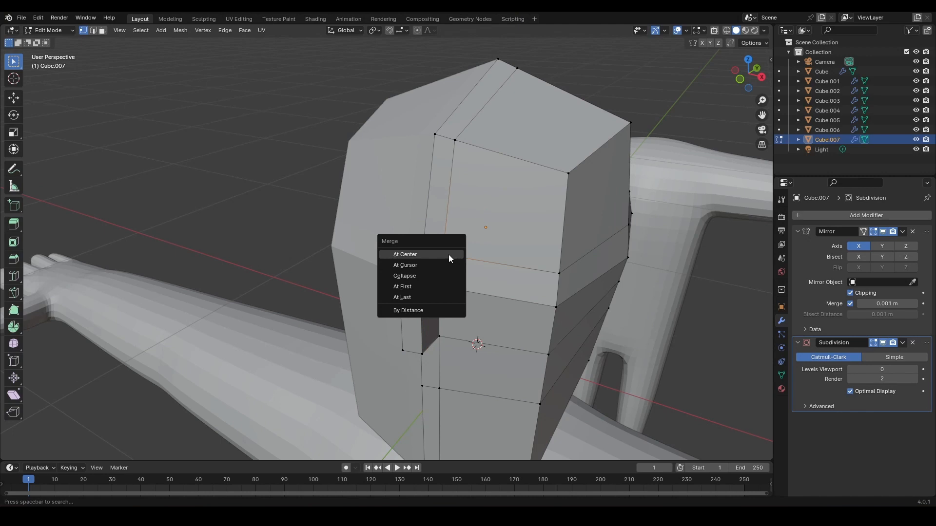
pyautogui.click(437, 296)
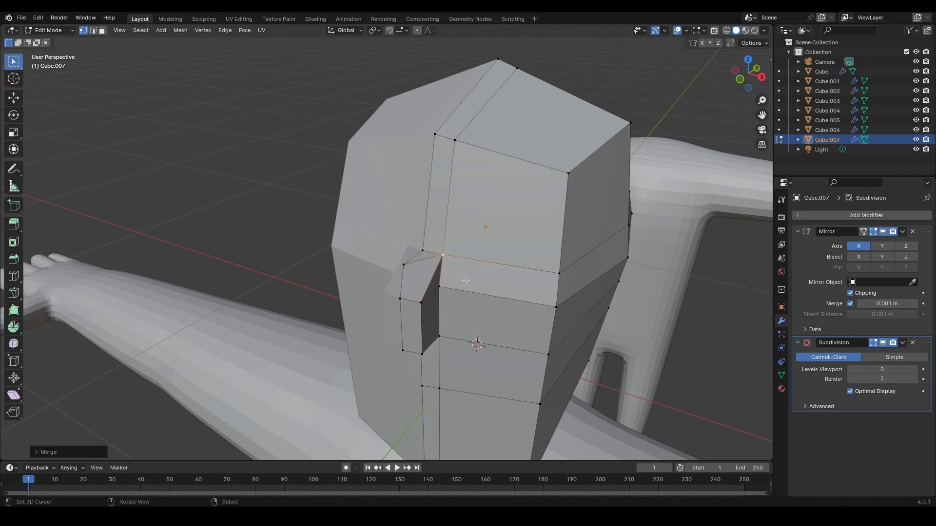
pyautogui.keyDown('shift'); pyautogui.click(404, 265); pyautogui.keyUp('shift')
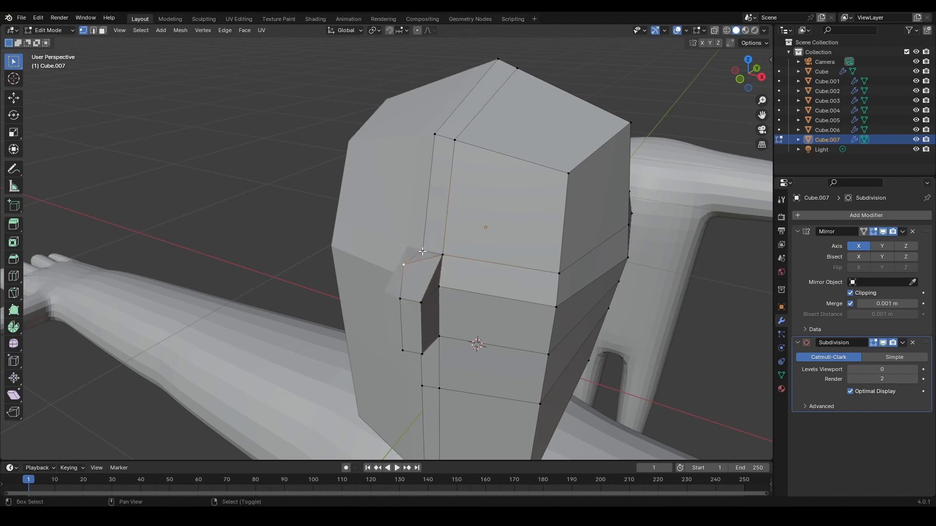
pyautogui.press('m')
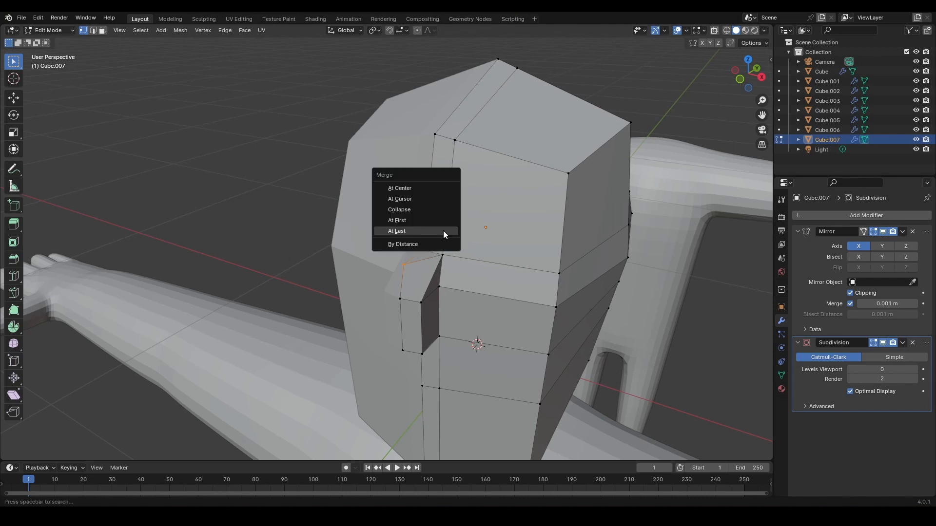
pyautogui.click(441, 230)
# Set the head's Subdivision viewport level to 2
pyautogui.moveTo(442, 209); pyautogui.dragTo(390, 222, button='middle')
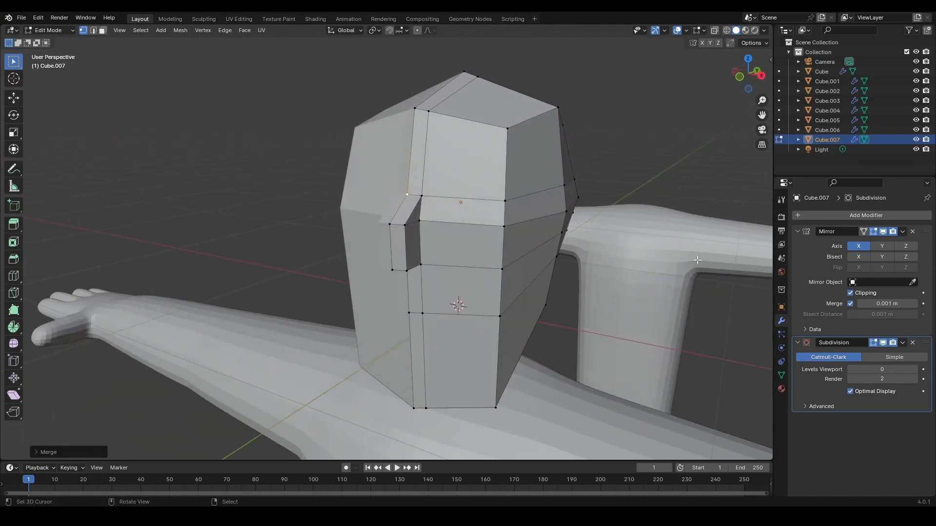
pyautogui.click(915, 369)
pyautogui.click(915, 370)
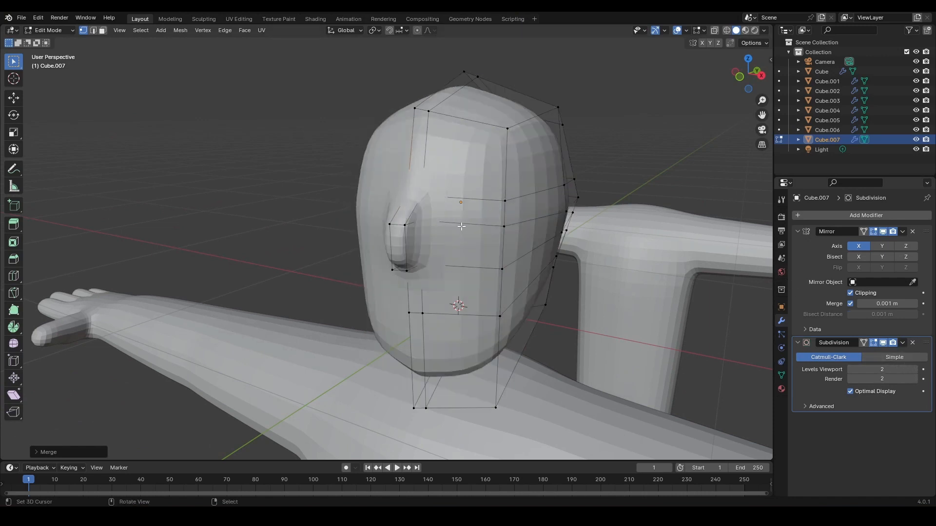
# Lower the two upper front vertices of the nose about 0.072 m along Z to lengthen the bridge slope
pyautogui.moveTo(439, 223); pyautogui.dragTo(427, 220, button='middle')
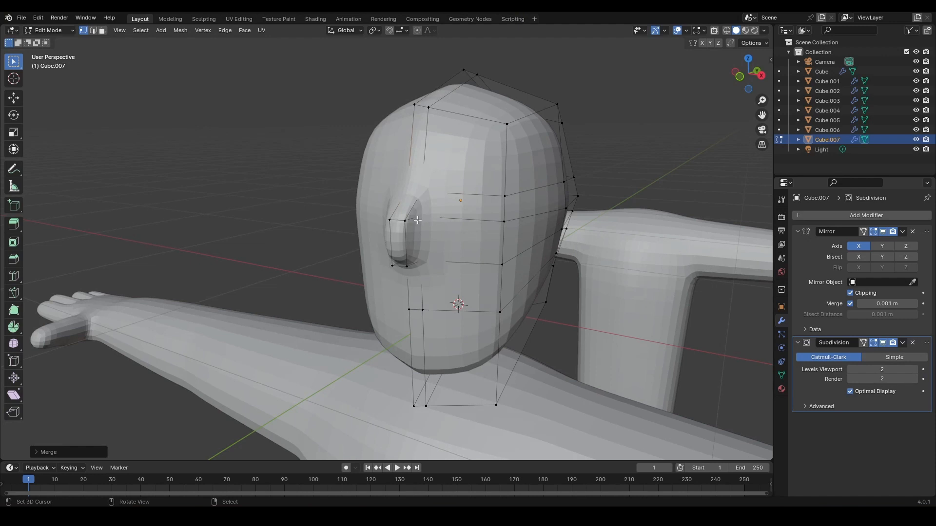
pyautogui.click(418, 220)
pyautogui.keyDown('shift'); pyautogui.click(390, 220); pyautogui.keyUp('shift')
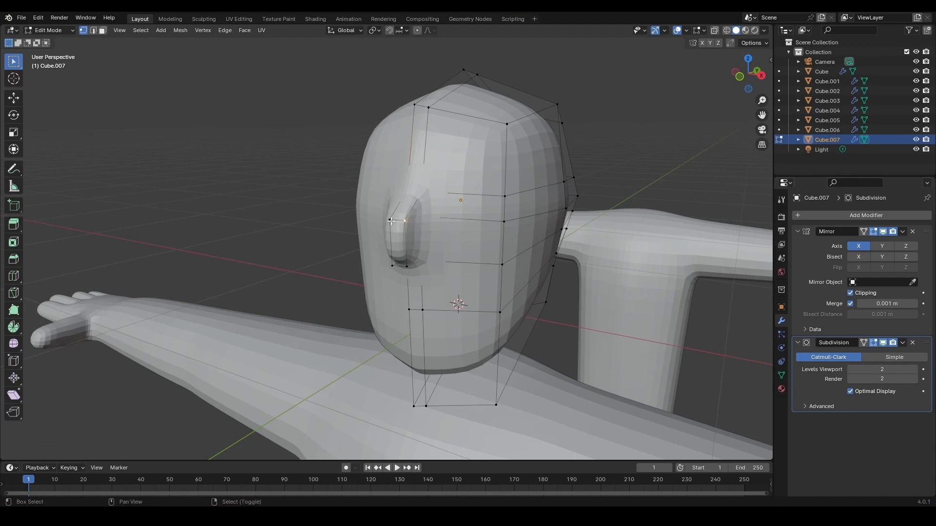
pyautogui.press('g')
pyautogui.press('z')
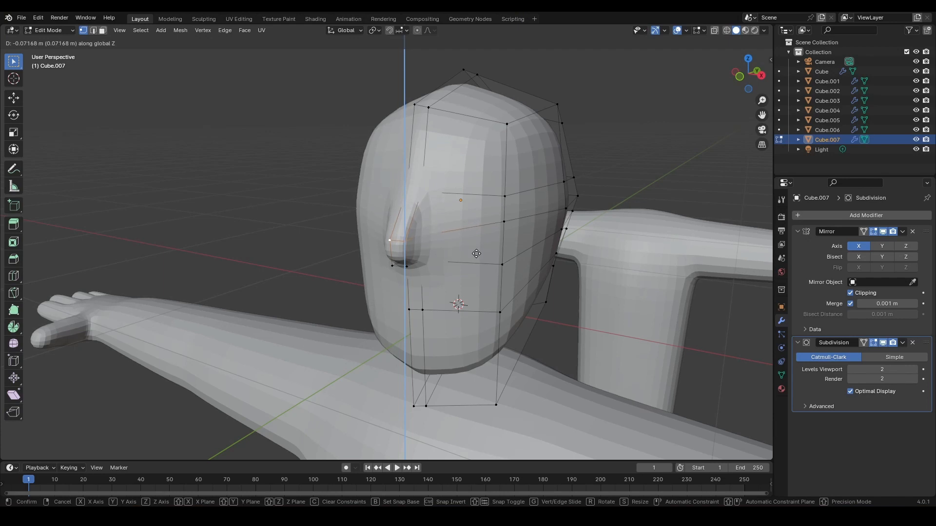
pyautogui.click(476, 254)
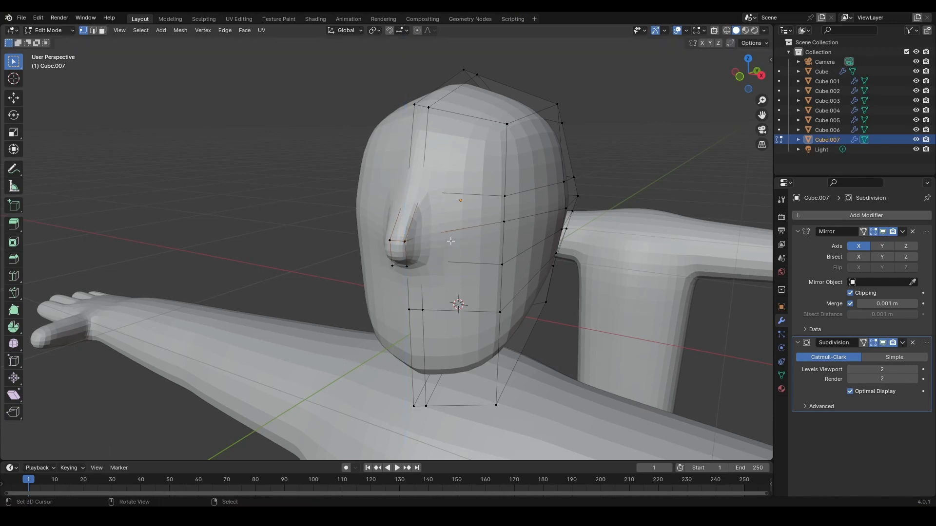
# Add a vertical loop cut through the side of the nose and slide it slightly back towards the face
pyautogui.scroll(2, 436, 246)
pyautogui.moveTo(436, 245); pyautogui.dragTo(352, 209, button='middle')
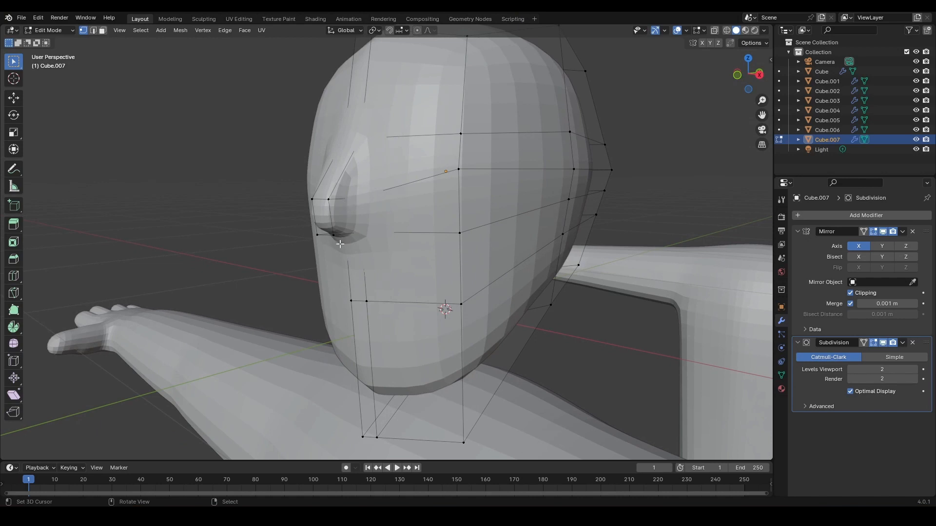
pyautogui.hotkey('ctrl', 'r')
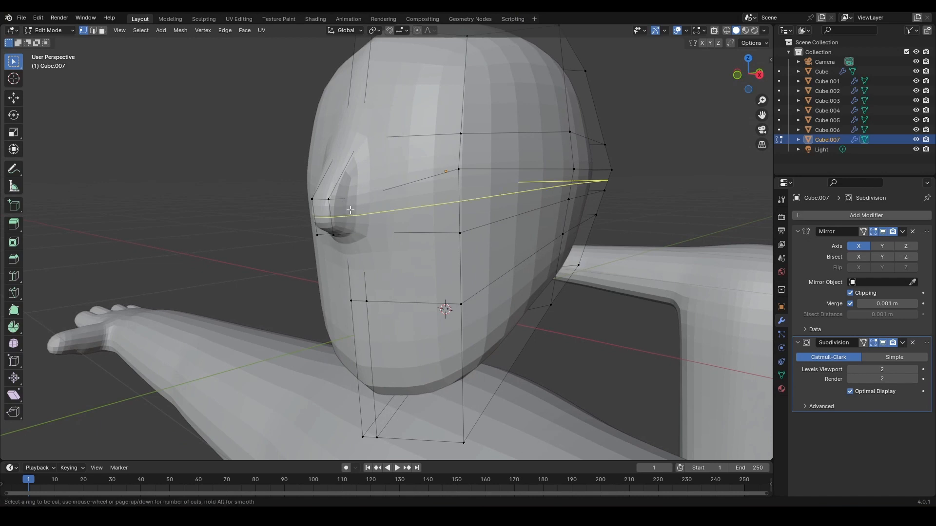
pyautogui.click(345, 206)
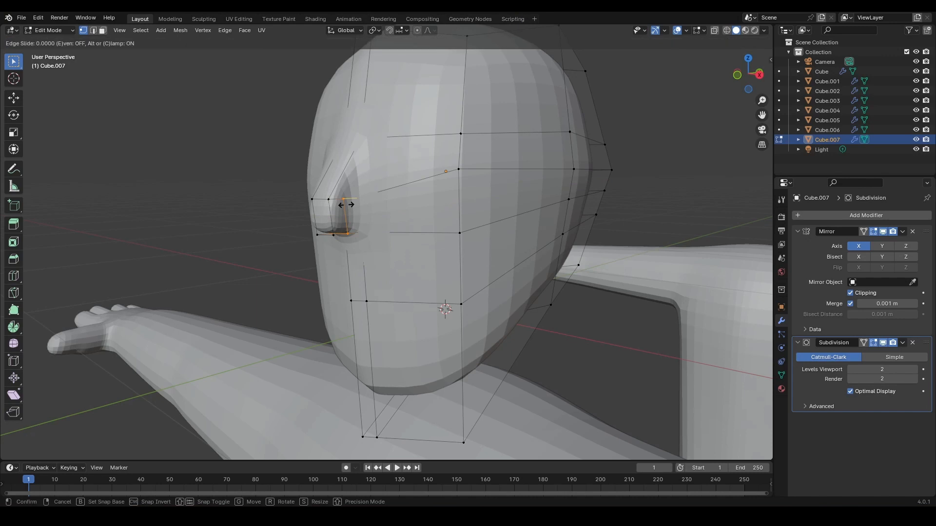
pyautogui.click(349, 205)
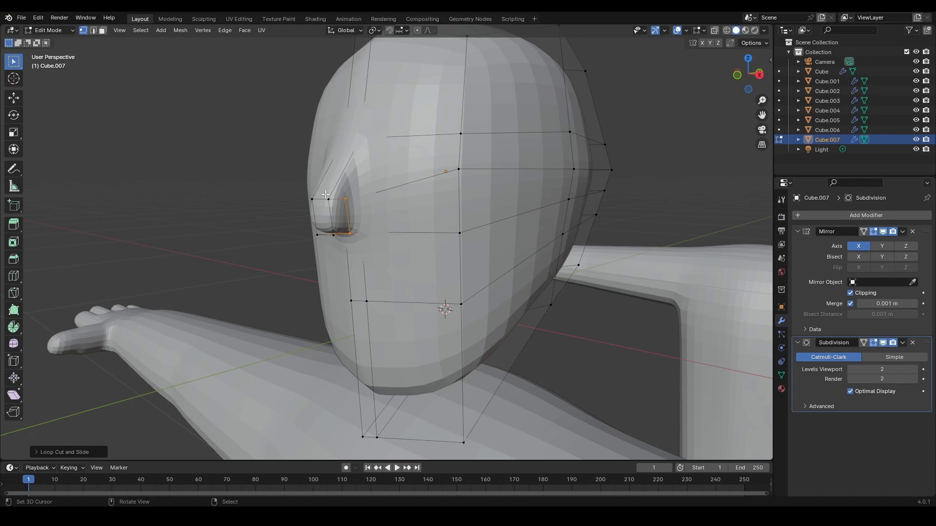
# Move the new loop's two bottom vertices on the underside of the nose slightly forward along Y
pyautogui.moveTo(347, 221); pyautogui.dragTo(334, 148, button='middle')
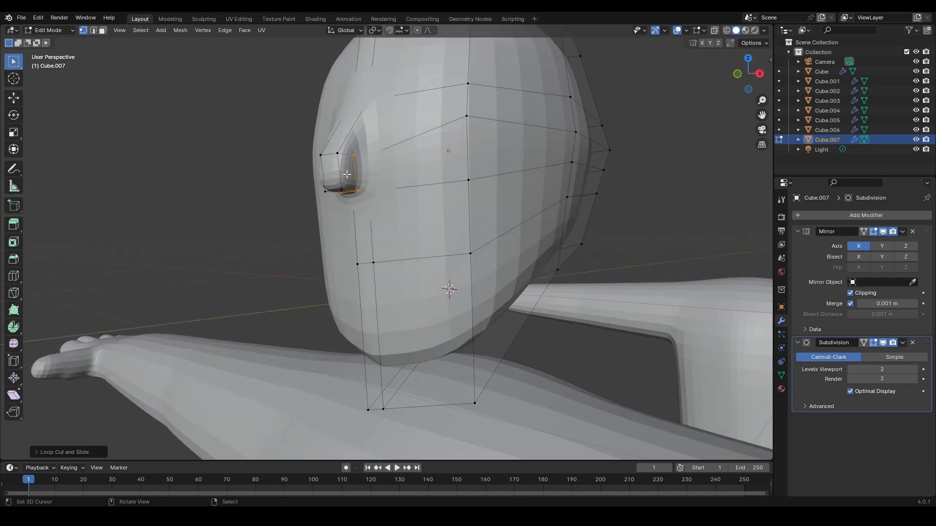
pyautogui.scroll(4, 354, 177)
pyautogui.rightClick(320, 102)
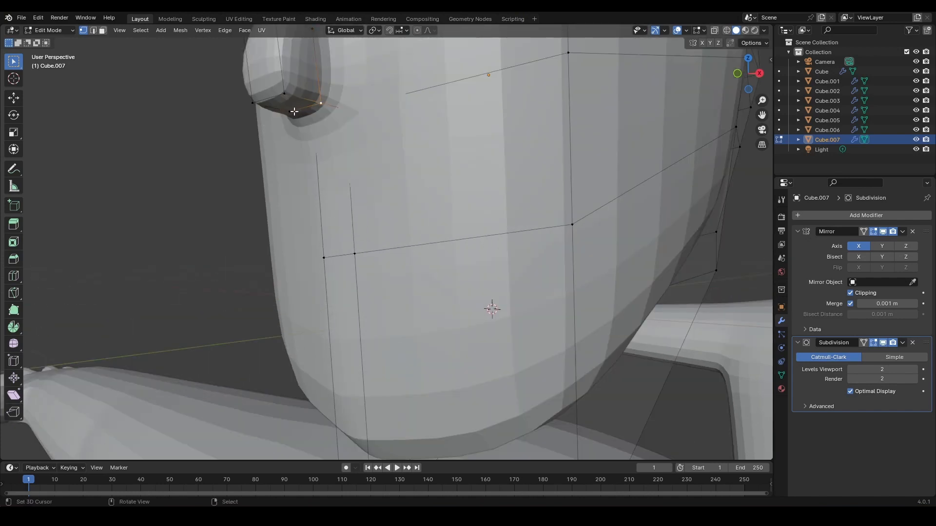
pyautogui.keyDown('shift'); pyautogui.rightClick(290, 111); pyautogui.keyUp('shift')
pyautogui.moveTo(346, 177); pyautogui.dragTo(356, 190, button='middle')
pyautogui.press('g')
pyautogui.press('y')
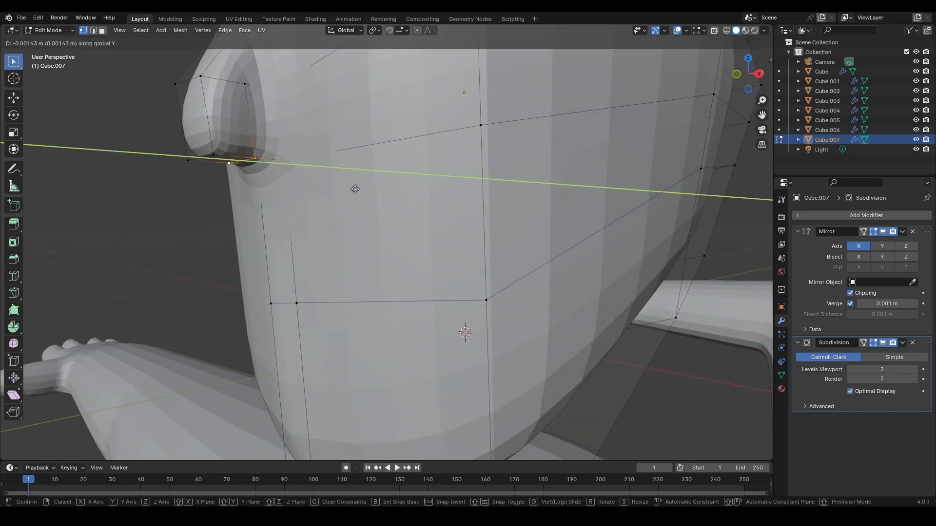
pyautogui.click(349, 192)
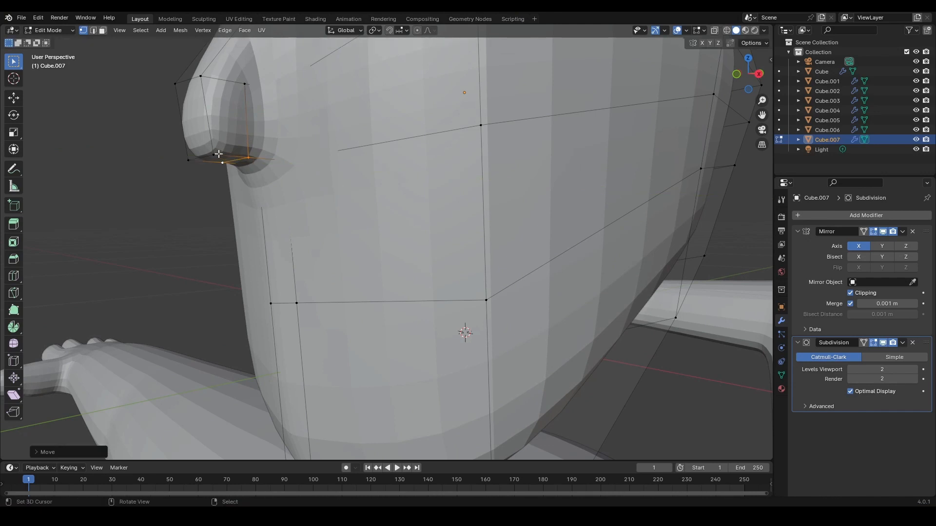
# Move the two lower front vertices of the nose tip slightly forward along Y
pyautogui.click(214, 153)
pyautogui.keyDown('shift'); pyautogui.click(190, 161); pyautogui.keyUp('shift')
pyautogui.press('g')
pyautogui.press('y')
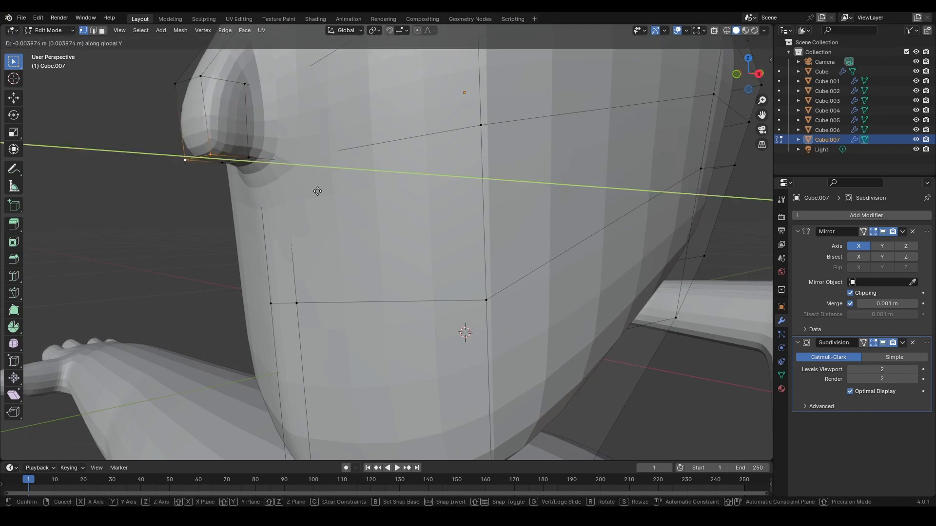
pyautogui.click(309, 190)
pyautogui.moveTo(309, 190); pyautogui.dragTo(369, 214, button='middle')
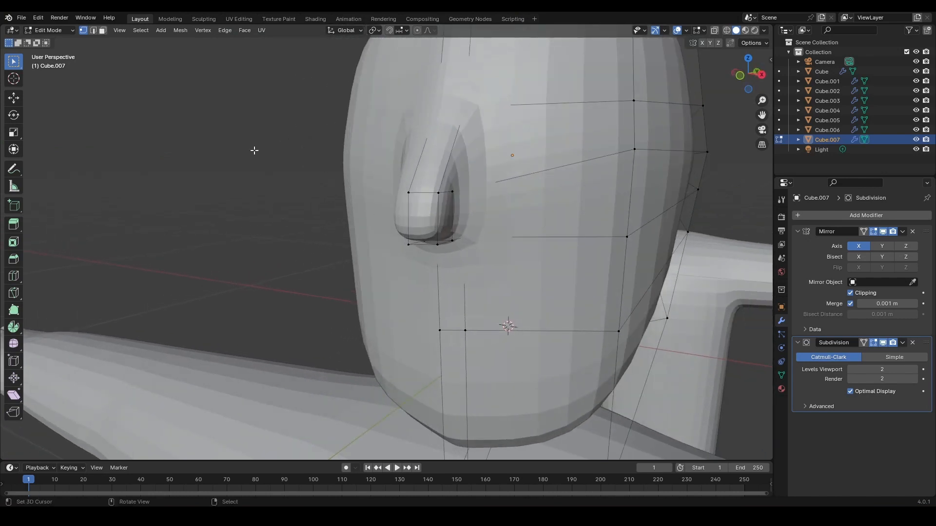
# Extrude the rear face on the side of the nose outward along its normal to form the nostril wing
pyautogui.scroll(-2, 269, 159)
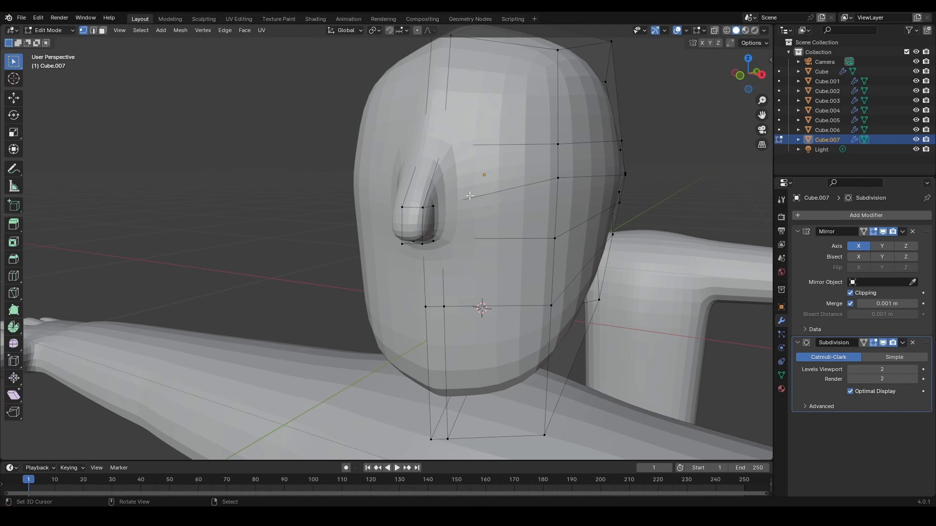
pyautogui.moveTo(469, 196); pyautogui.dragTo(440, 195, button='middle')
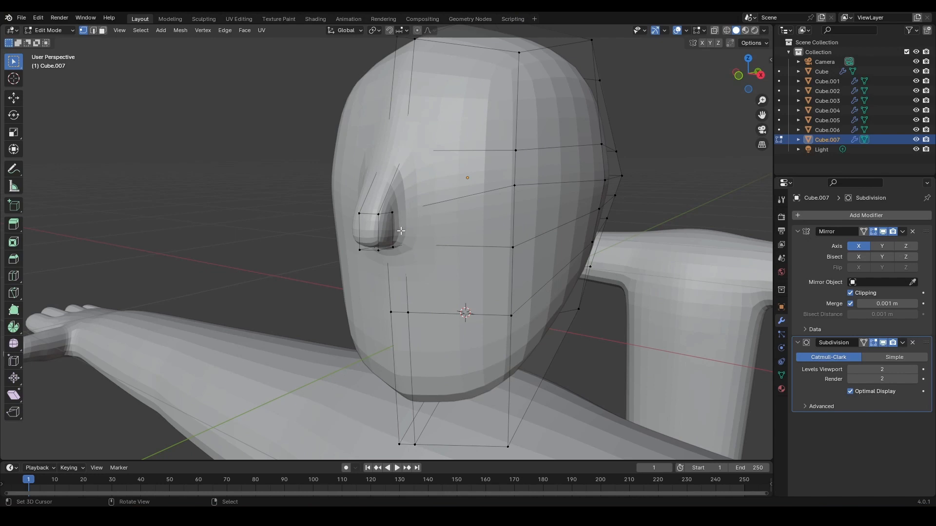
pyautogui.click(102, 30)
pyautogui.click(401, 230)
pyautogui.moveTo(401, 230); pyautogui.dragTo(517, 269, button='middle')
pyautogui.press('e')
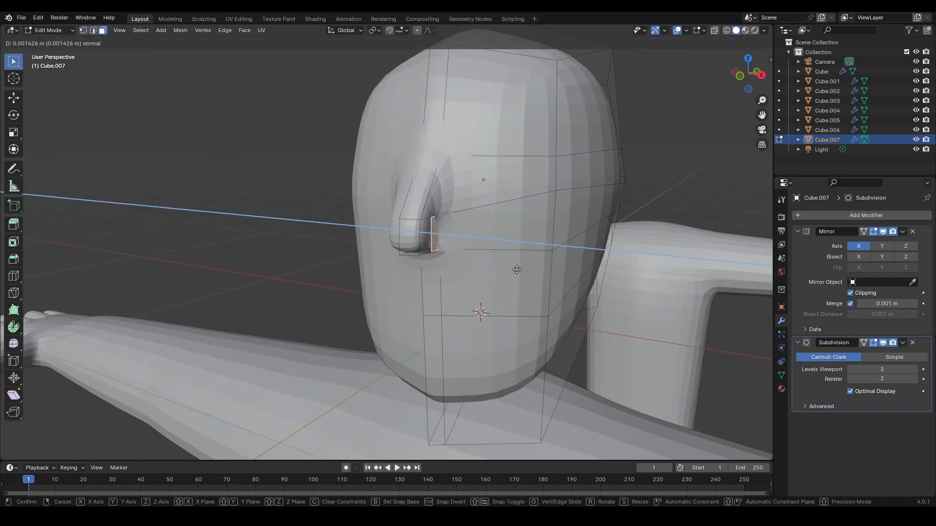
pyautogui.click(525, 270)
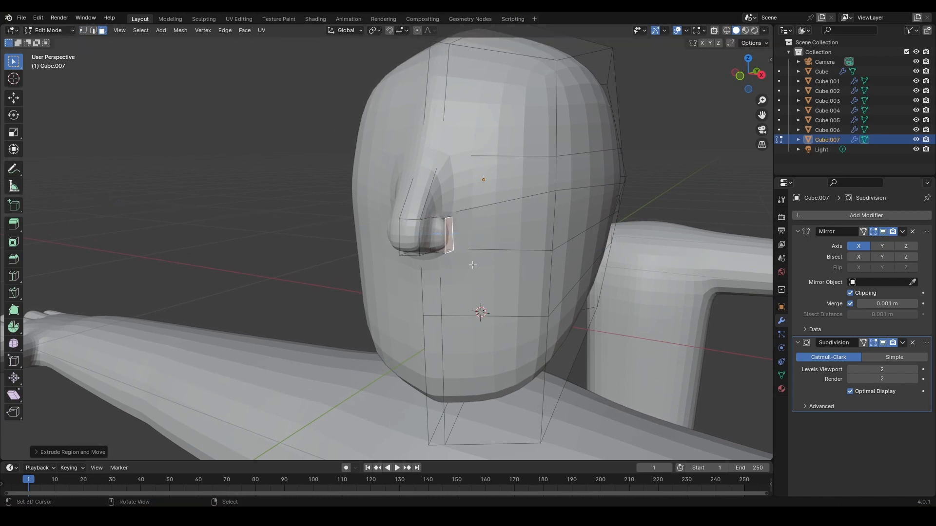
pyautogui.moveTo(525, 271); pyautogui.dragTo(476, 268, button='middle')
pyautogui.scroll(2, 476, 268)
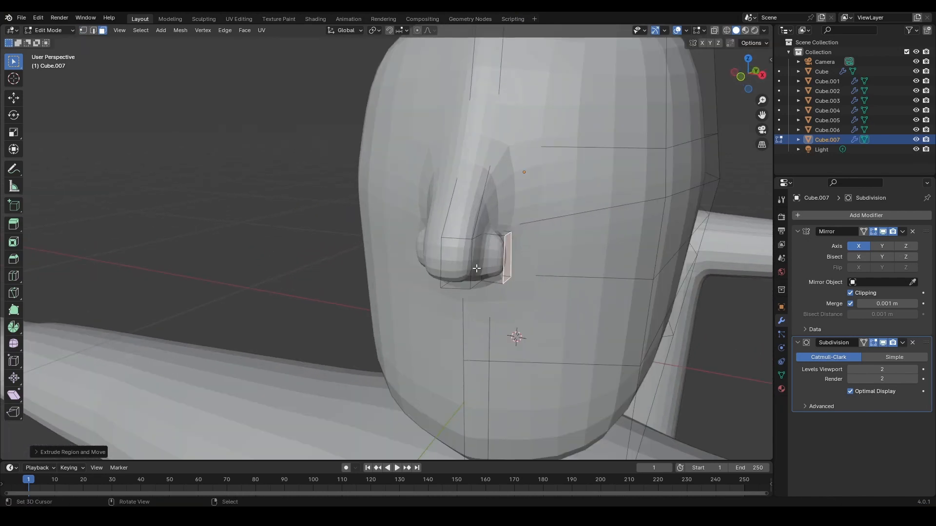
# Undo the nostril-wing extrusion on the side of the nose
pyautogui.hotkey('ctrl', 'z')
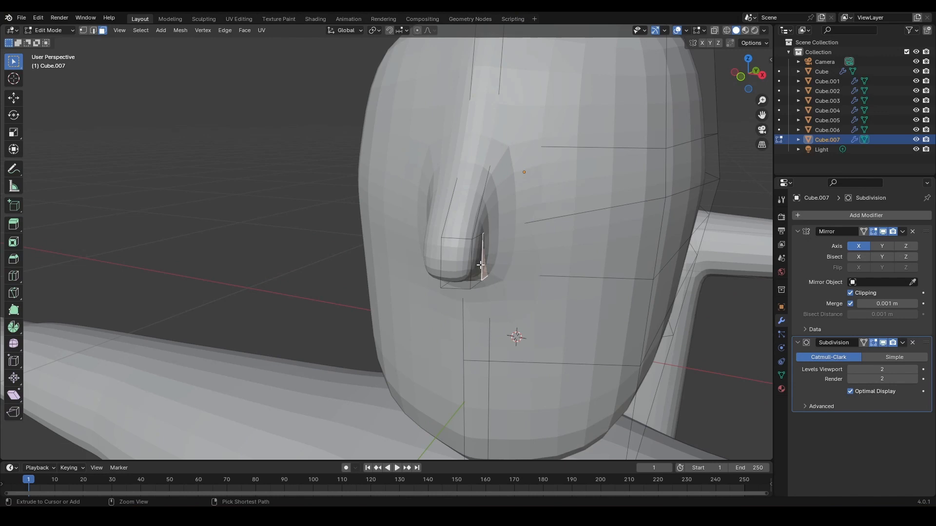
pyautogui.hotkey('ctrl', 'z')
pyautogui.moveTo(455, 257); pyautogui.dragTo(433, 244, button='middle')
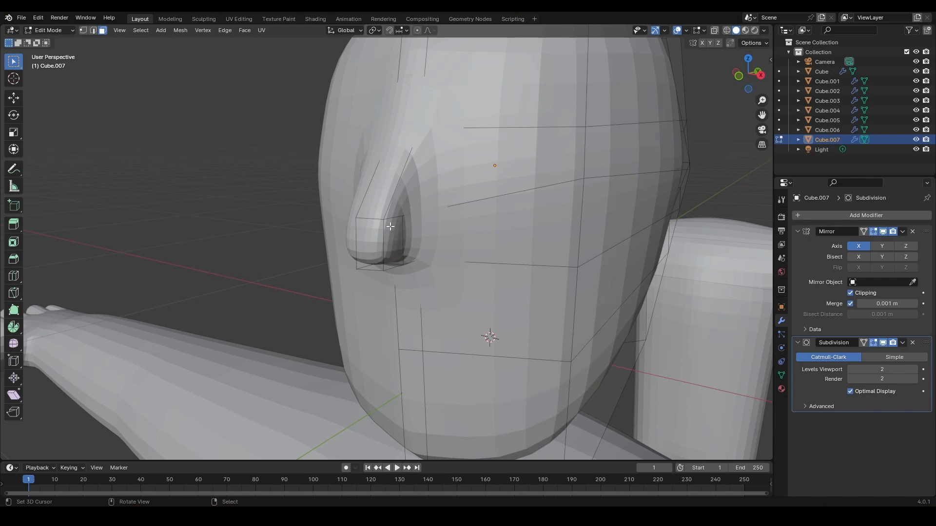
pyautogui.moveTo(391, 235); pyautogui.dragTo(417, 252, button='middle')
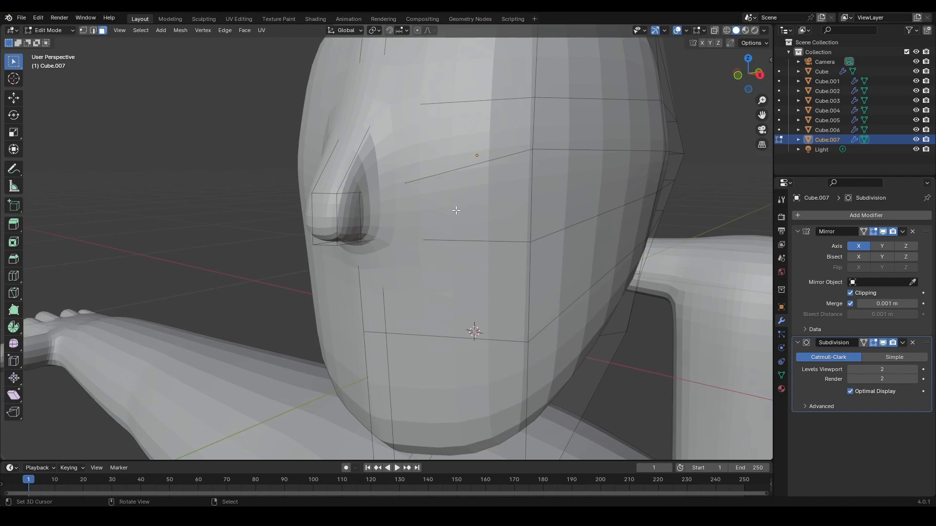
pyautogui.moveTo(446, 211)
pyautogui.mouseDown(button='middle')
pyautogui.moveTo(453, 227)
pyautogui.moveTo(453, 218)
pyautogui.mouseUp(button='middle')
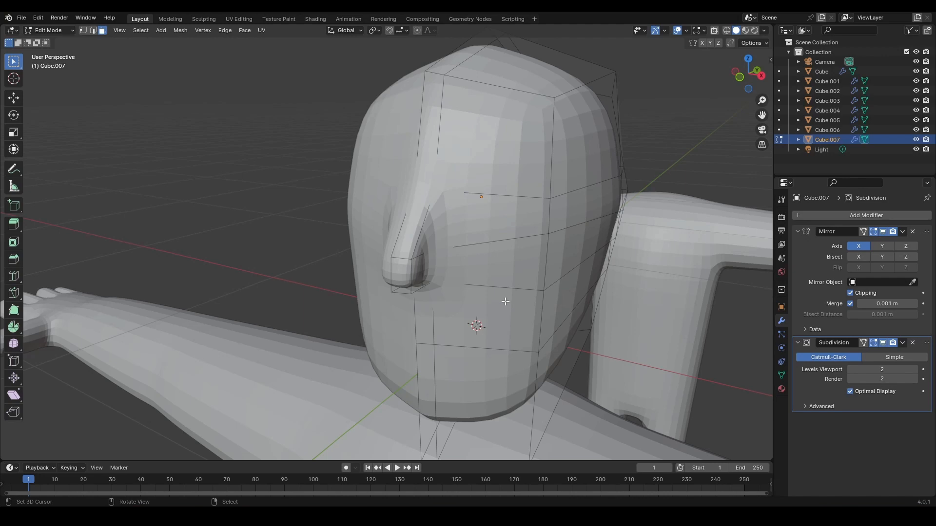
# Inspect the smoothed head from the front and slightly above in Object Mode, and return to Edit Mode
pyautogui.moveTo(502, 302); pyautogui.dragTo(505, 269, button='middle')
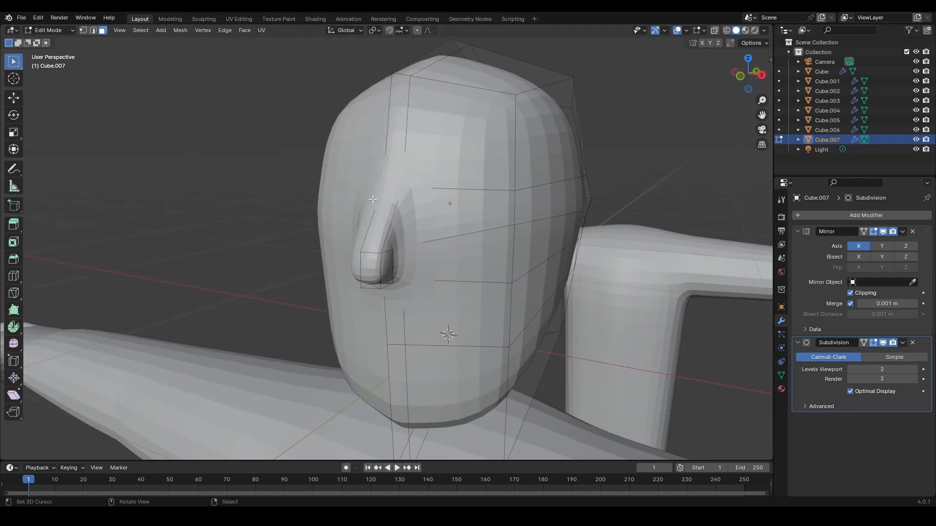
pyautogui.click(47, 30)
pyautogui.click(51, 41)
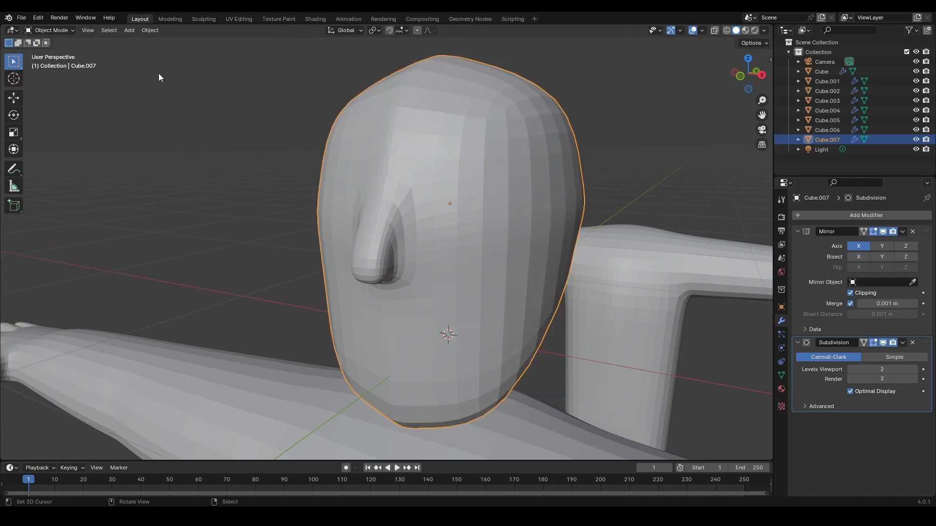
pyautogui.moveTo(217, 157); pyautogui.dragTo(247, 163, button='middle')
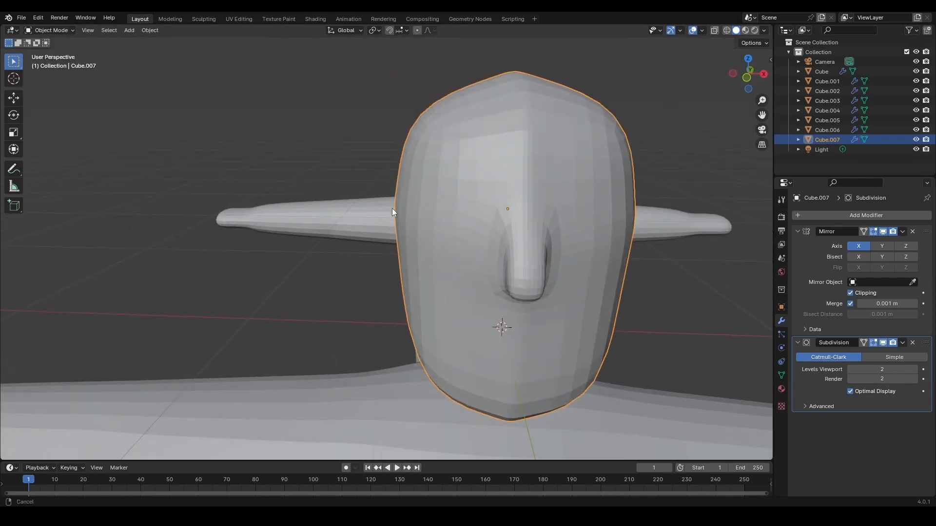
pyautogui.keyDown('shift'); pyautogui.moveTo(392, 209); pyautogui.dragTo(288, 220, button='middle'); pyautogui.keyUp('shift')
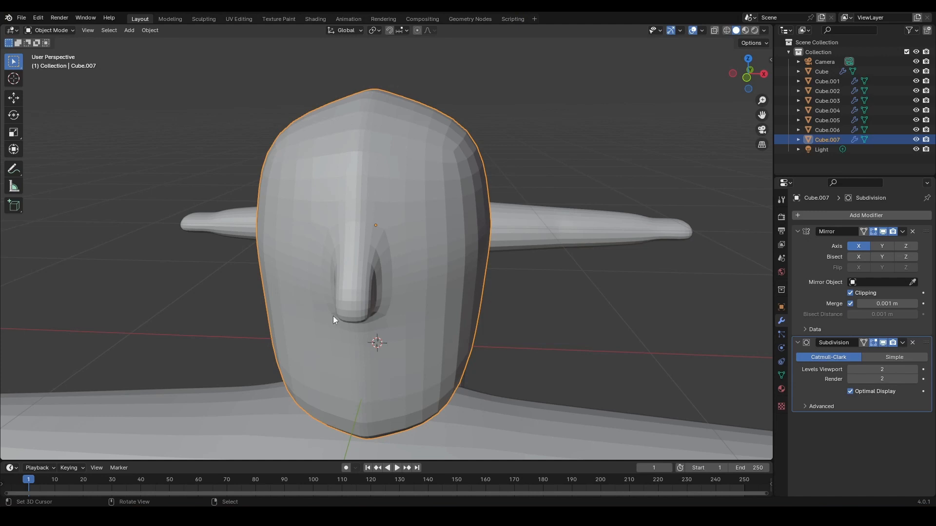
pyautogui.moveTo(351, 314); pyautogui.dragTo(378, 312, button='middle')
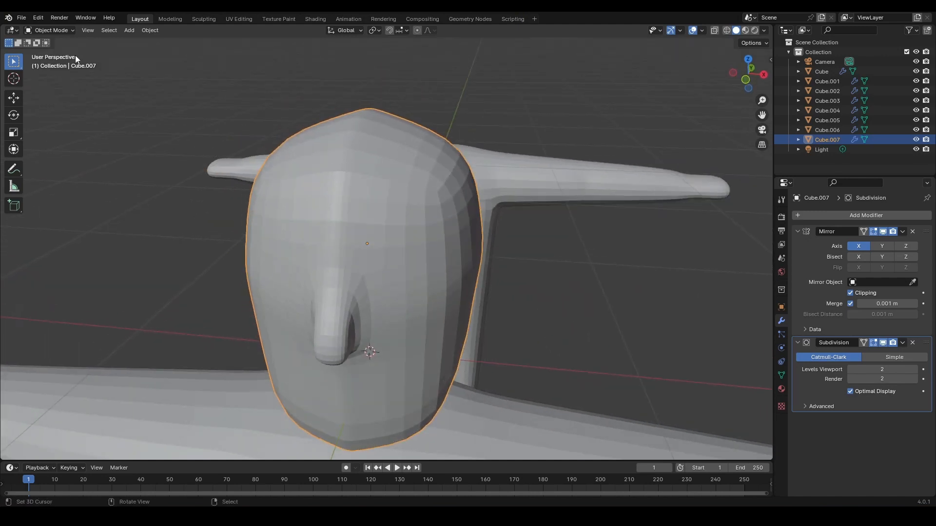
pyautogui.click(52, 30)
pyautogui.click(48, 47)
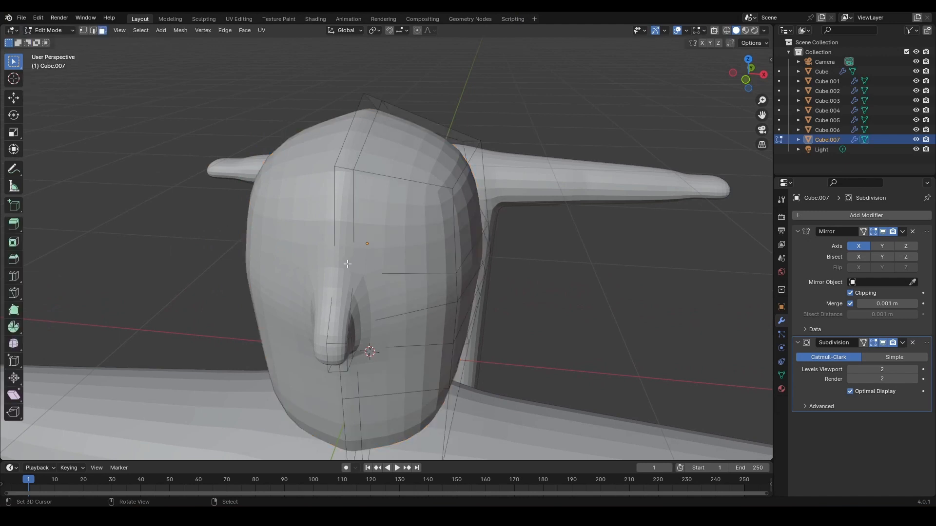
# Select the narrow face at the centre of the forehead and examine the edge spacing of the strip above the nose
pyautogui.moveTo(348, 264); pyautogui.dragTo(378, 260, button='middle')
pyautogui.scroll(2, 418, 255)
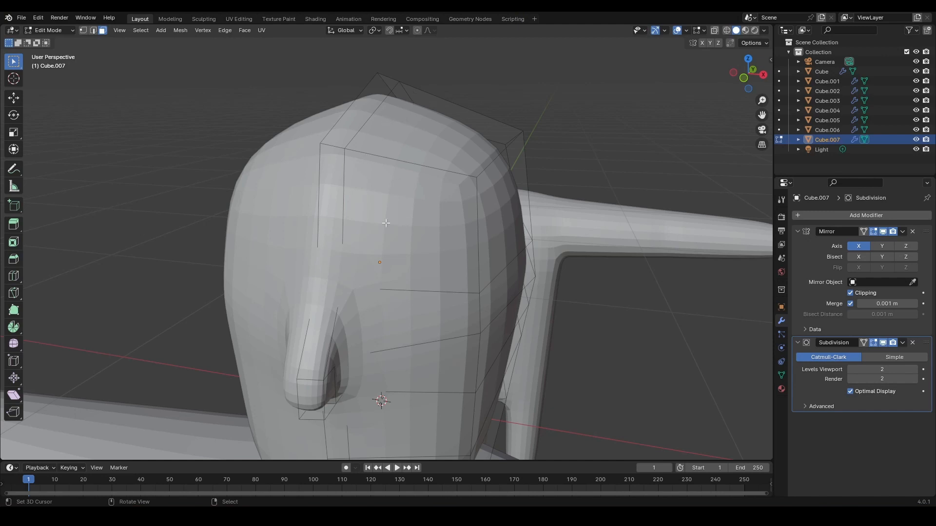
pyautogui.scroll(3, 418, 222)
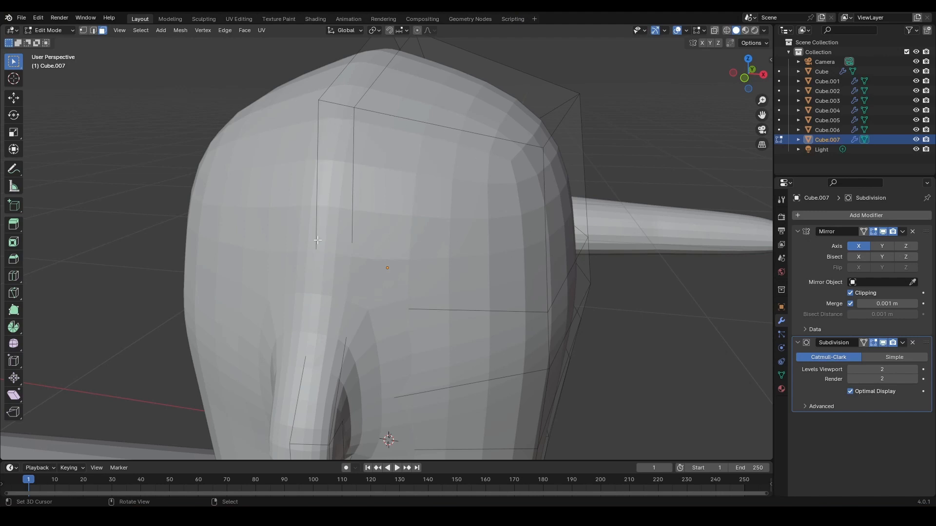
pyautogui.click(343, 122)
pyautogui.rightClick(343, 123)
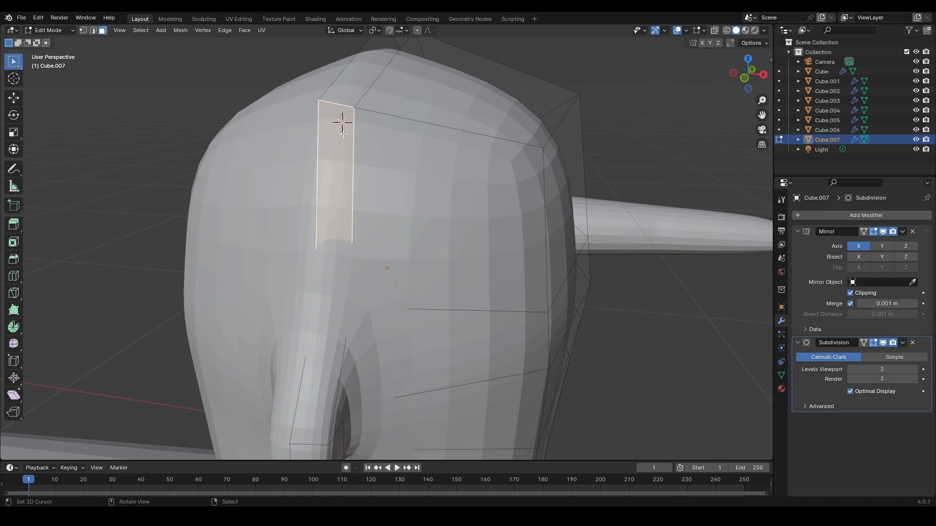
pyautogui.rightClick(410, 152)
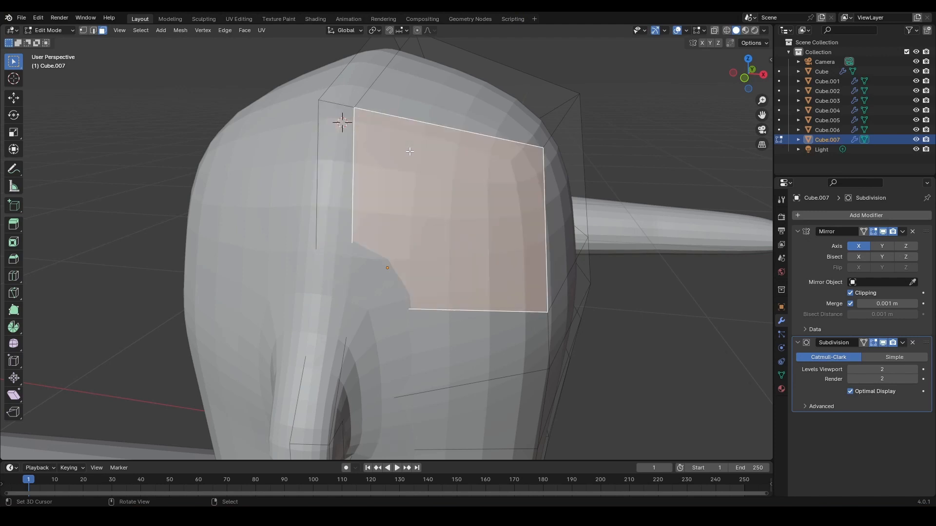
pyautogui.click(703, 129)
pyautogui.rightClick(345, 134)
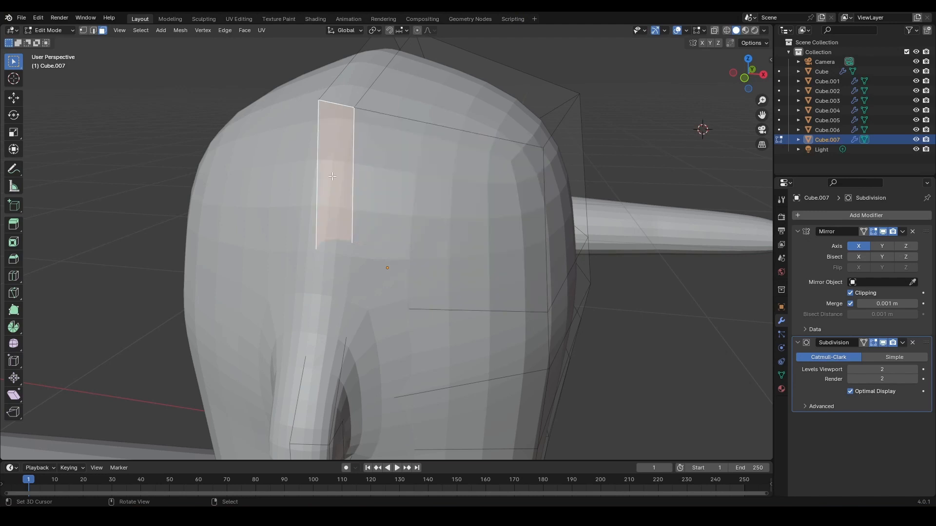
pyautogui.scroll(3, 332, 175)
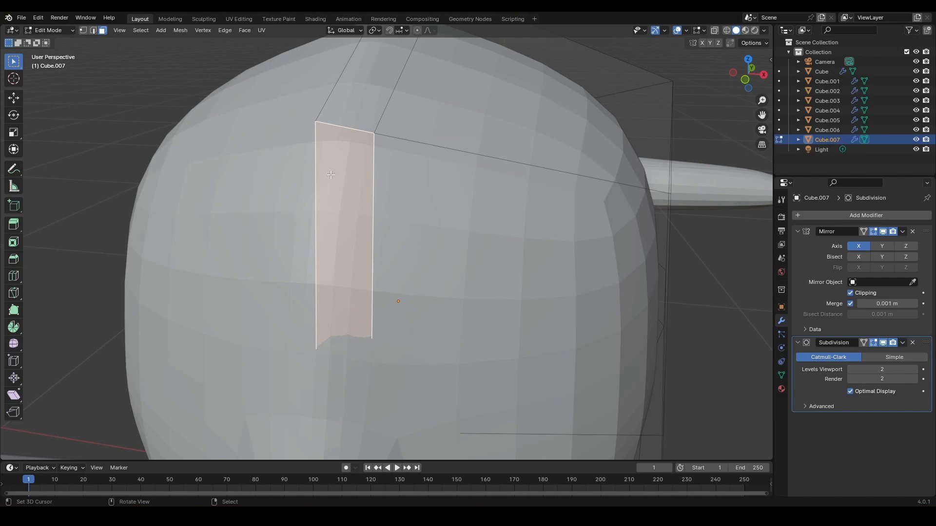
pyautogui.scroll(-4, 356, 179)
pyautogui.moveTo(361, 183); pyautogui.dragTo(205, 86, button='middle')
pyautogui.scroll(-2, 404, 149)
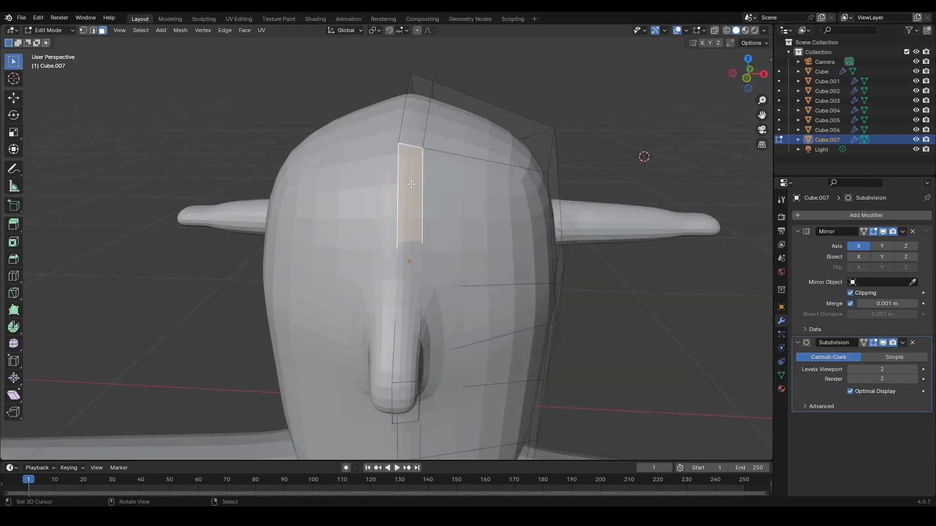
pyautogui.moveTo(417, 186); pyautogui.dragTo(384, 182, button='middle')
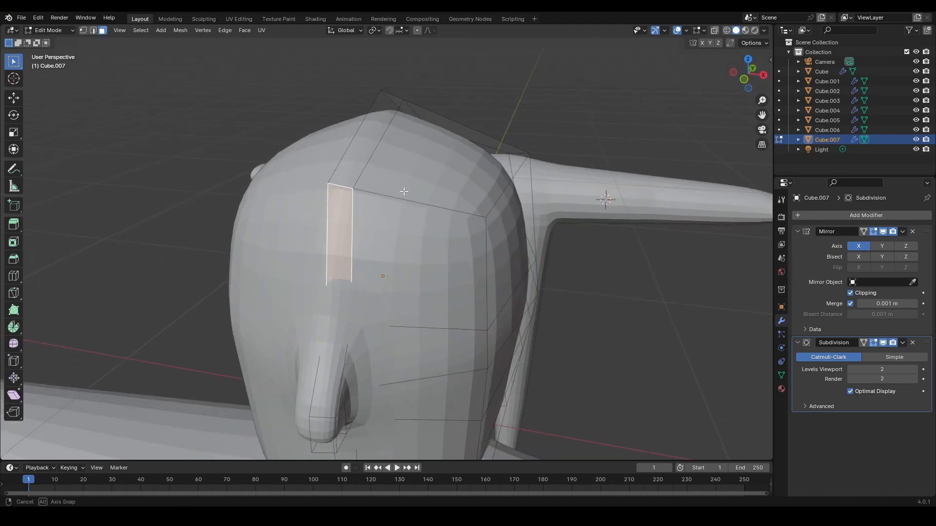
# Select the vertex column beside the centre line from the forehead over the crown down the back, and move it outward about 0.11 m along X
pyautogui.click(83, 30)
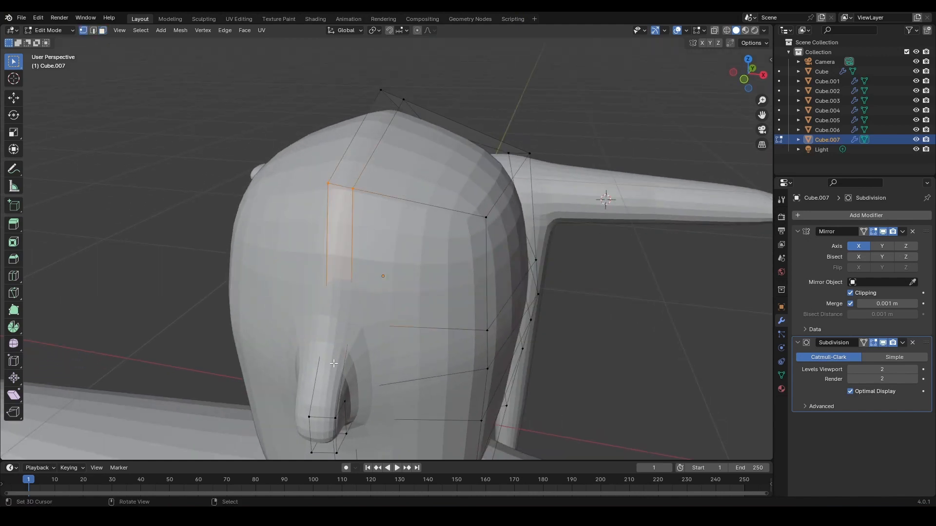
pyautogui.click(348, 306)
pyautogui.click(357, 188)
pyautogui.moveTo(409, 158); pyautogui.dragTo(334, 142, button='middle')
pyautogui.keyDown('shift'); pyautogui.click(355, 246); pyautogui.keyUp('shift')
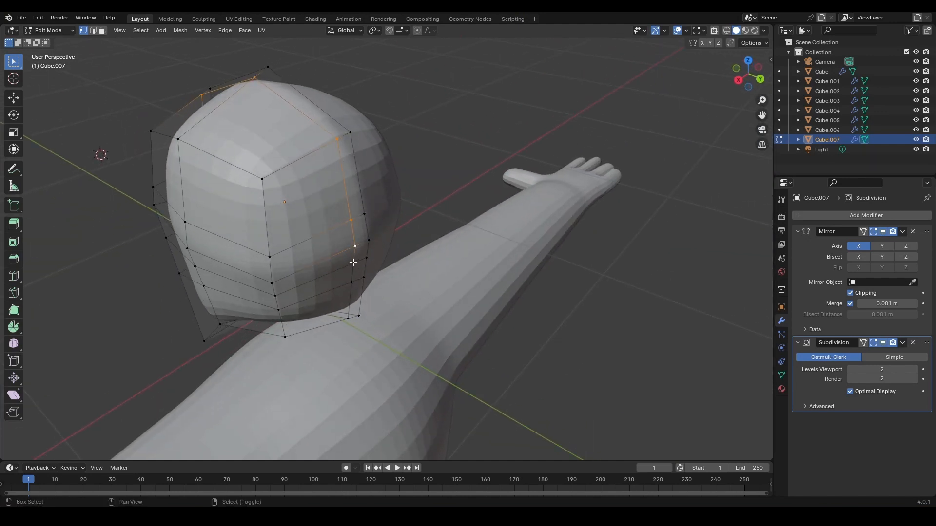
pyautogui.keyDown('shift'); pyautogui.click(354, 263); pyautogui.keyUp('shift')
pyautogui.keyDown('shift'); pyautogui.click(351, 282); pyautogui.keyUp('shift')
pyautogui.keyDown('shift'); pyautogui.click(348, 319); pyautogui.keyUp('shift')
pyautogui.moveTo(377, 296); pyautogui.dragTo(441, 199, button='middle')
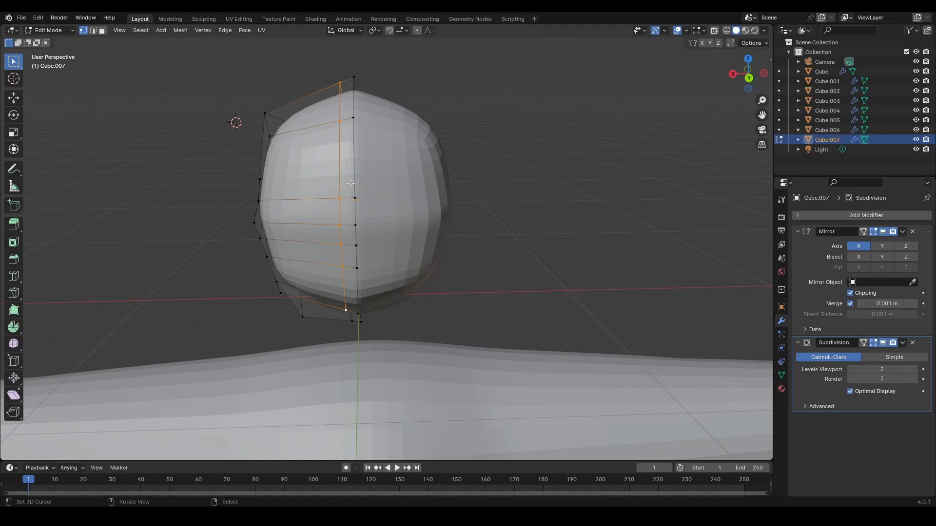
pyautogui.scroll(3, 351, 183)
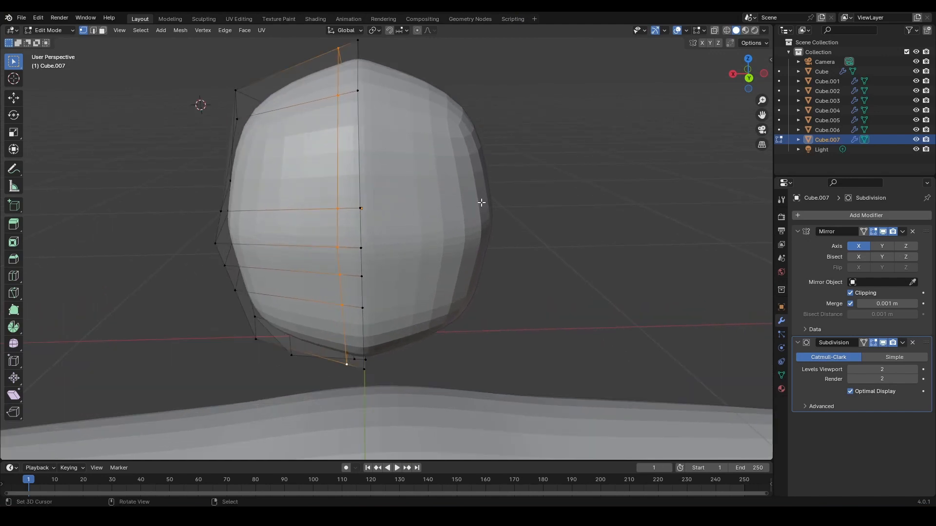
pyautogui.press('g')
pyautogui.press('x')
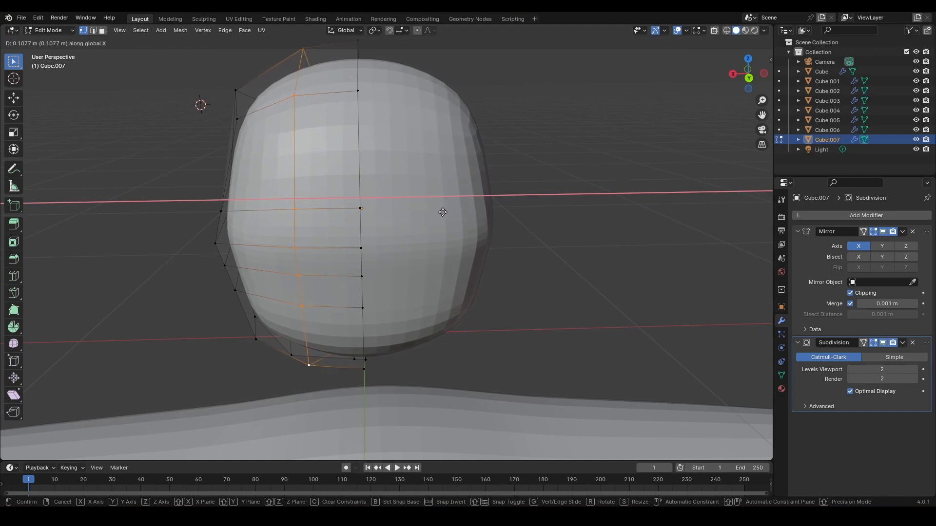
pyautogui.click(441, 212)
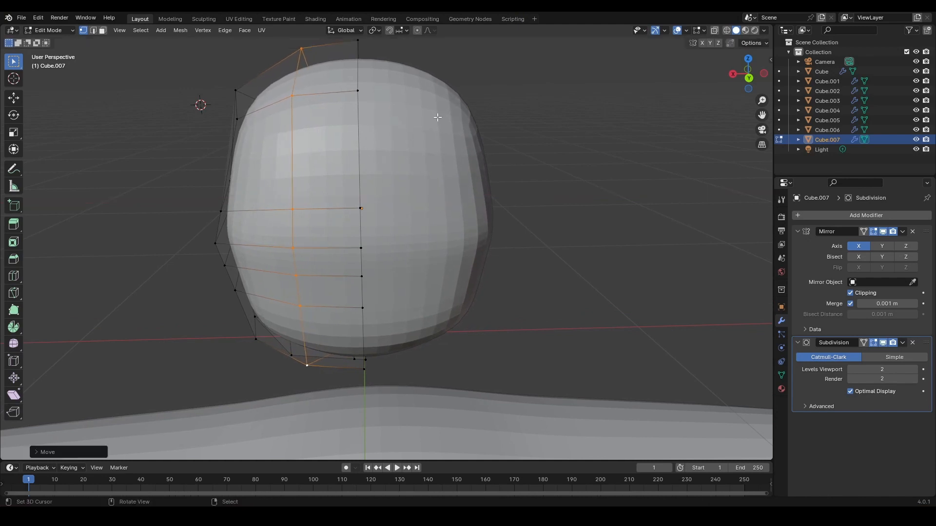
# Move the three-vertex horizontal row on the upper back of the head slightly up along Z to even the spacing
pyautogui.moveTo(371, 154); pyautogui.dragTo(401, 220, button='middle')
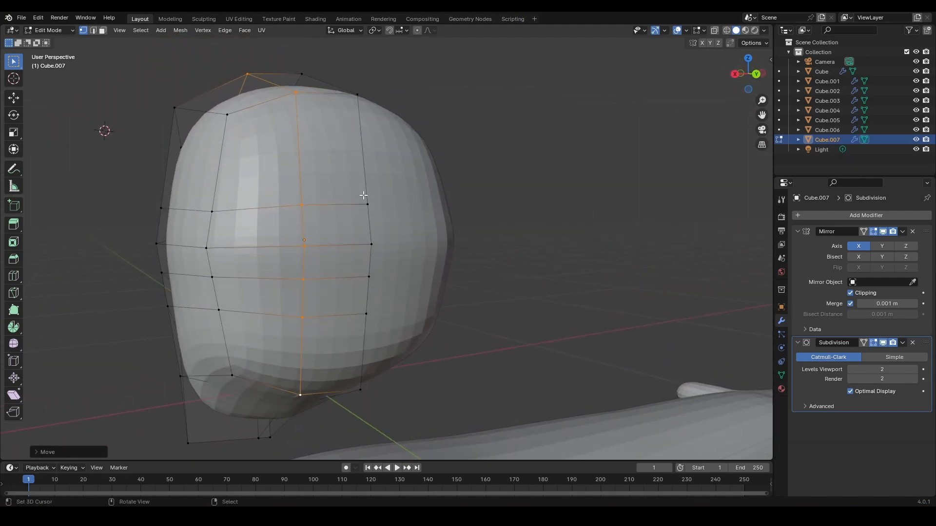
pyautogui.keyDown('alt'); pyautogui.click(364, 202); pyautogui.keyUp('alt')
pyautogui.moveTo(215, 212); pyautogui.dragTo(403, 261, button='middle')
pyautogui.press('g')
pyautogui.press('z')
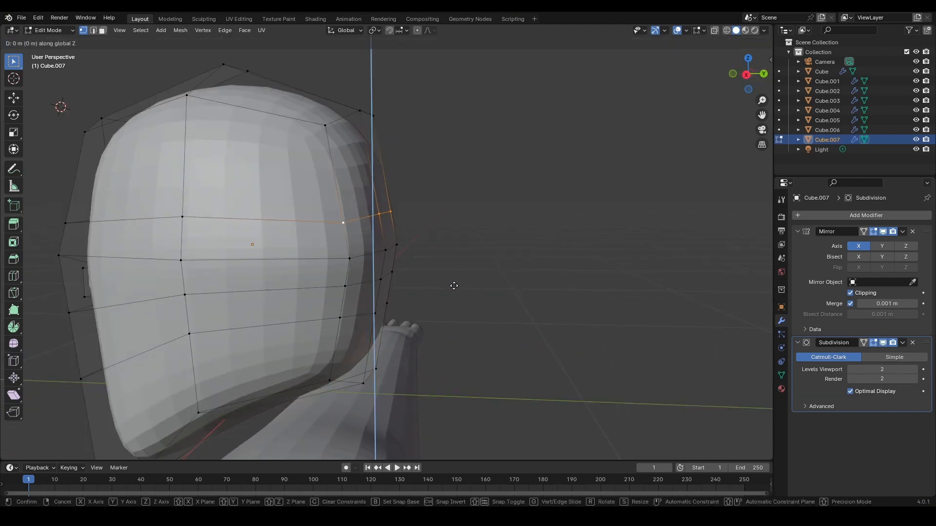
pyautogui.click(461, 260)
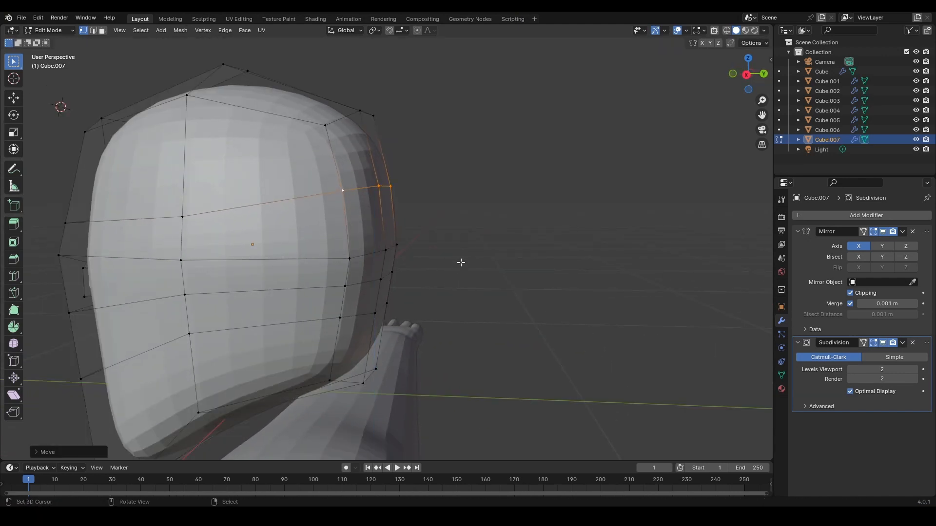
# Move the three-vertex row just above the bottom row on the back of the head down about 0.06 m along Z
pyautogui.moveTo(461, 261); pyautogui.dragTo(378, 299, button='middle')
pyautogui.keyDown('alt'); pyautogui.click(370, 309); pyautogui.keyUp('alt')
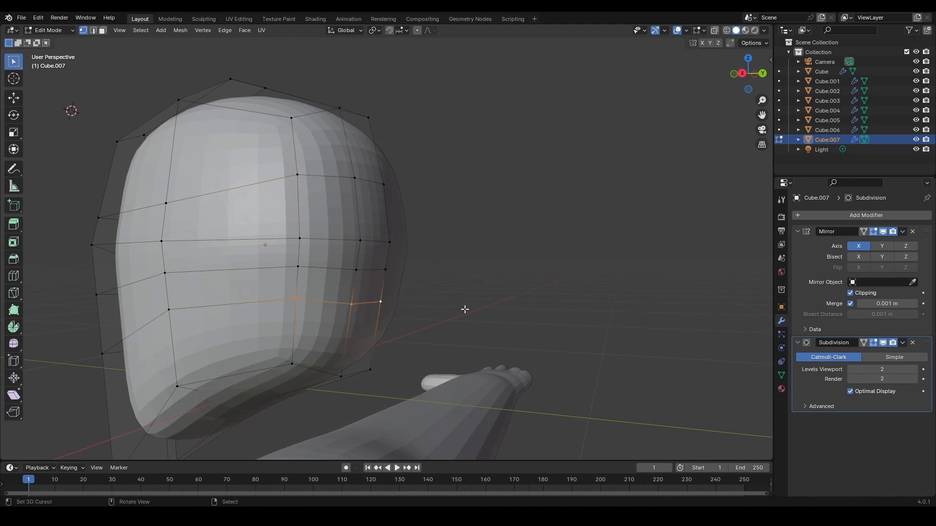
pyautogui.press('g')
pyautogui.press('z')
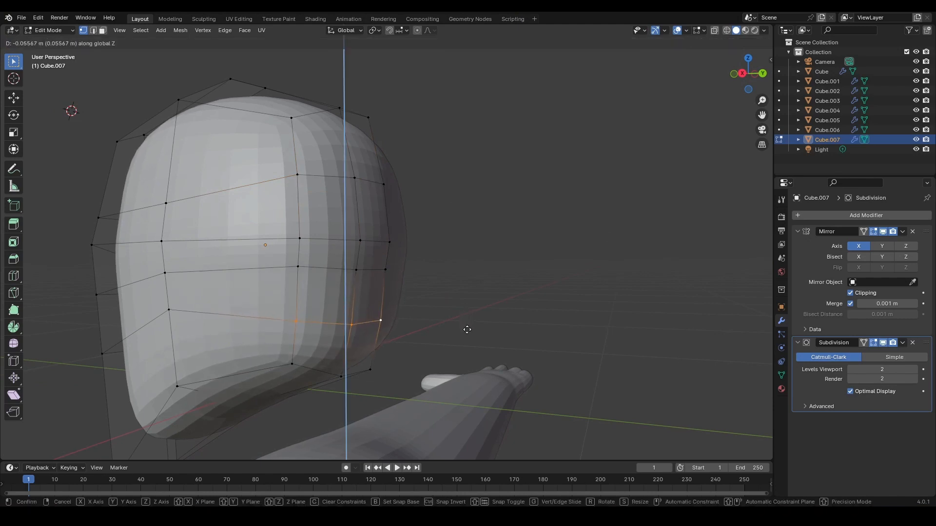
pyautogui.click(465, 331)
# Move the next higher three-vertex row on the back of the head slightly down along Z
pyautogui.keyDown('alt'); pyautogui.click(336, 269); pyautogui.keyUp('alt')
pyautogui.press('g')
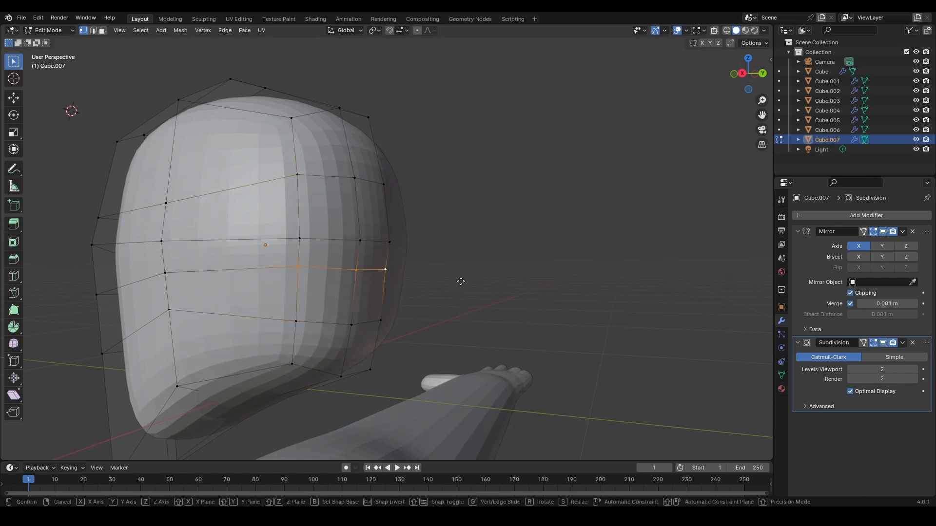
pyautogui.press('z')
pyautogui.click(463, 300)
# Move the two vertices beside the centre line at mouth and chin level outward along X to widen the lower face
pyautogui.moveTo(463, 299); pyautogui.dragTo(443, 224, button='middle')
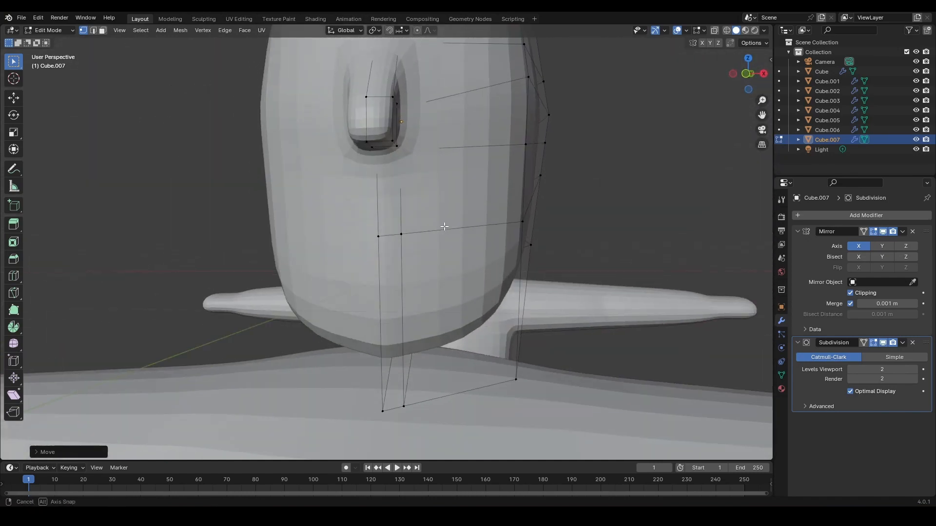
pyautogui.click(409, 234)
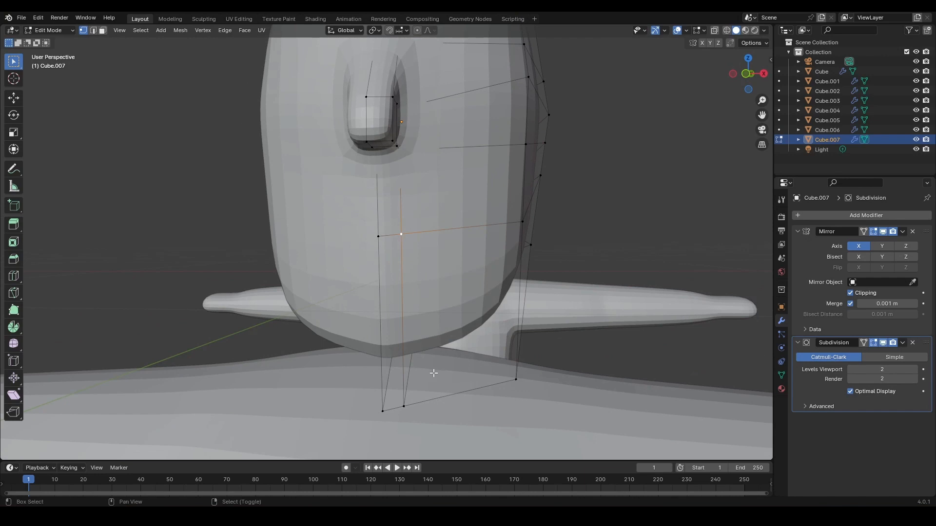
pyautogui.keyDown('shift'); pyautogui.click(403, 406); pyautogui.keyUp('shift')
pyautogui.moveTo(404, 406); pyautogui.dragTo(447, 331, button='middle')
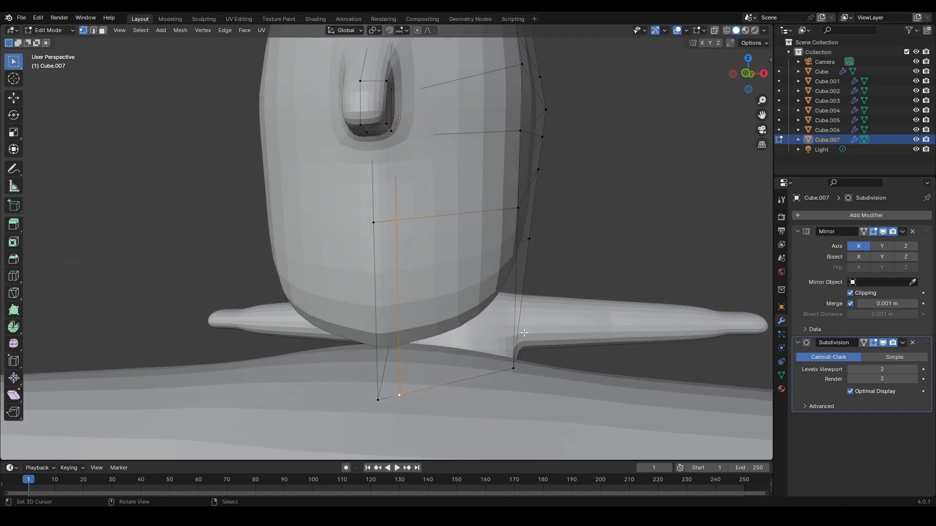
pyautogui.press('g')
pyautogui.press('x')
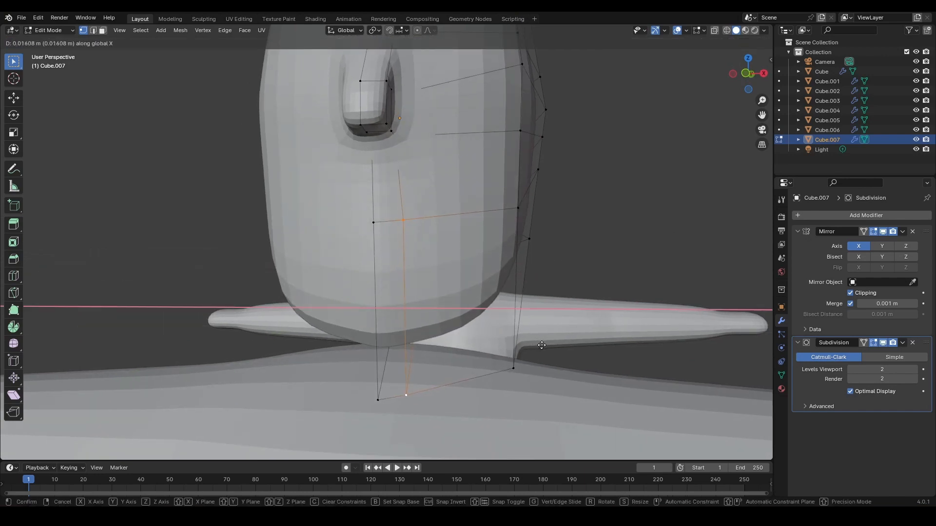
pyautogui.click(588, 347)
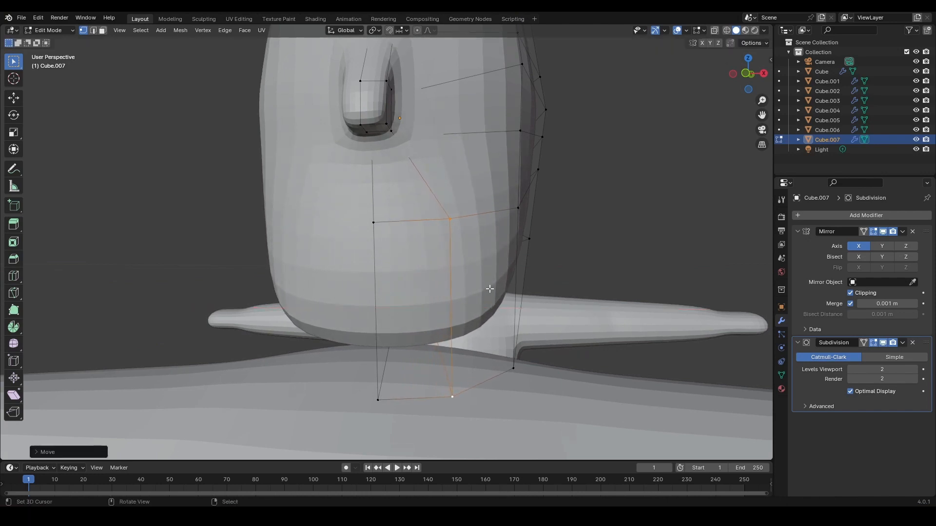
# Move the mouth-level vertex beside the face's centre line further outward along X in two passes
pyautogui.hotkey('alt', 'a')
pyautogui.moveTo(489, 280); pyautogui.dragTo(468, 282, button='middle')
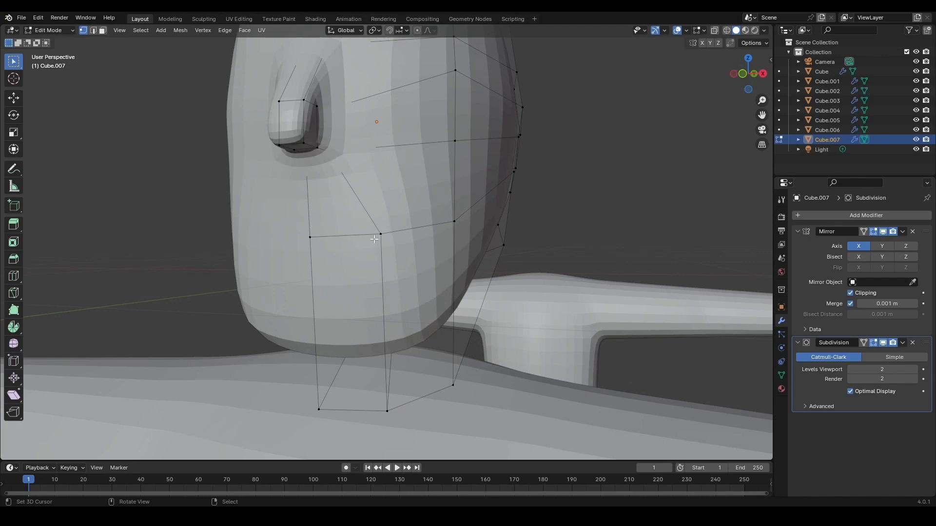
pyautogui.click(389, 234)
pyautogui.press('g')
pyautogui.press('x')
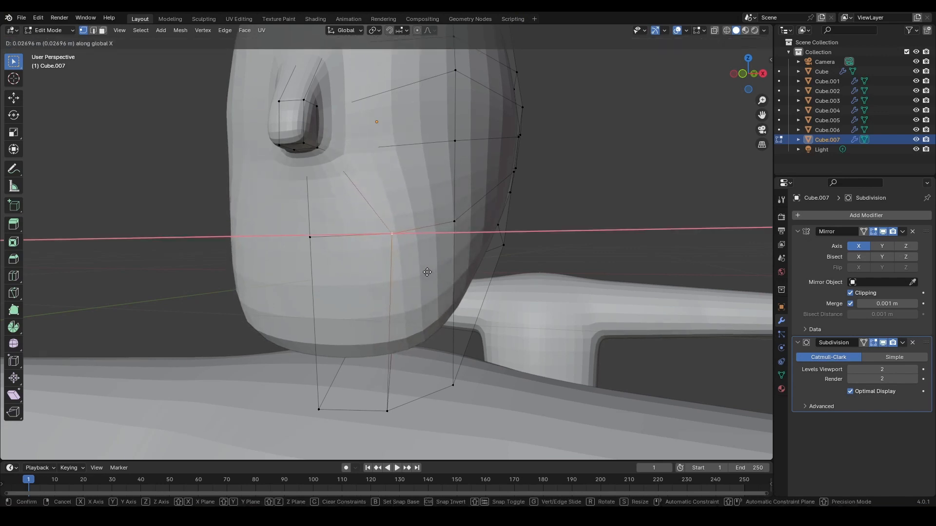
pyautogui.click(432, 266)
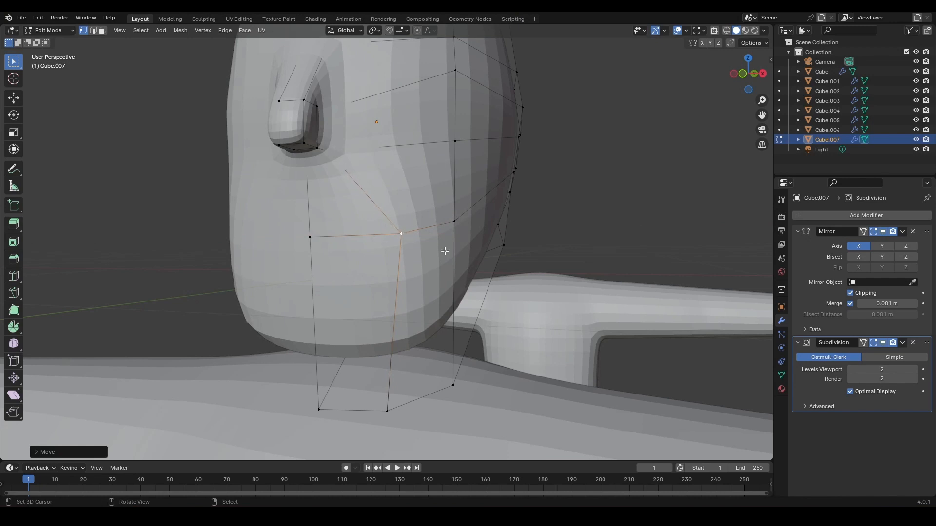
pyautogui.press('g')
pyautogui.press('x')
pyautogui.click(462, 271)
pyautogui.hotkey('alt', 'a')
pyautogui.scroll(-3, 437, 261)
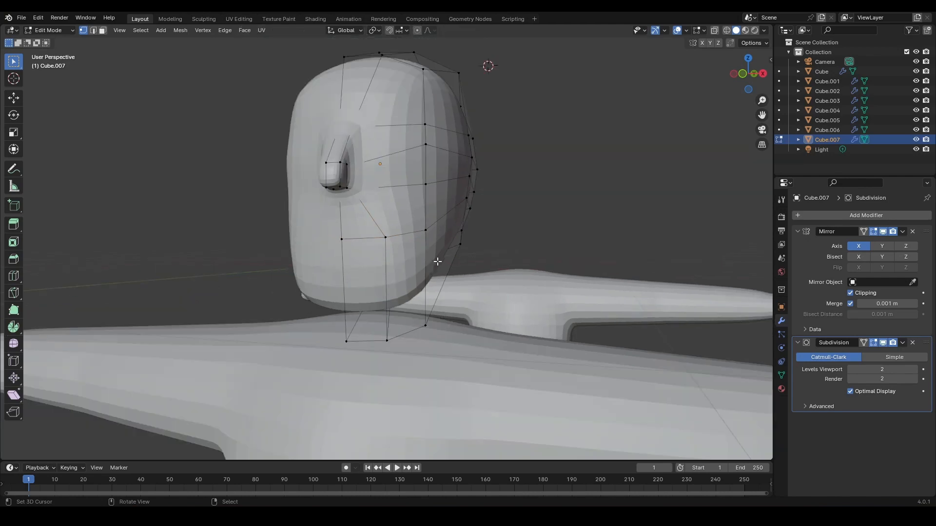
pyautogui.moveTo(437, 262); pyautogui.dragTo(490, 258, button='middle')
pyautogui.scroll(3, 471, 258)
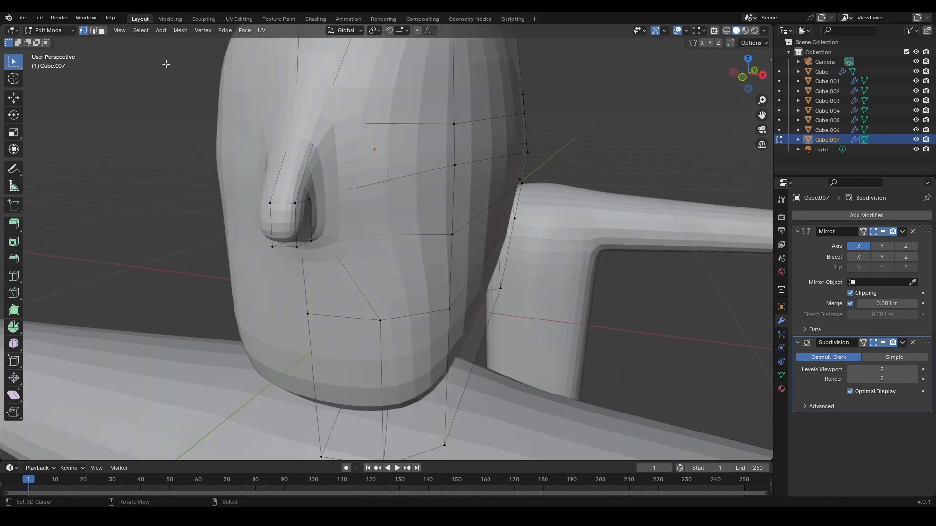
pyautogui.click(300, 228)
pyautogui.moveTo(299, 228); pyautogui.dragTo(391, 214, button='middle')
pyautogui.press('g')
pyautogui.press('x')
pyautogui.rightClick(471, 279)
pyautogui.press('g')
pyautogui.press('x')
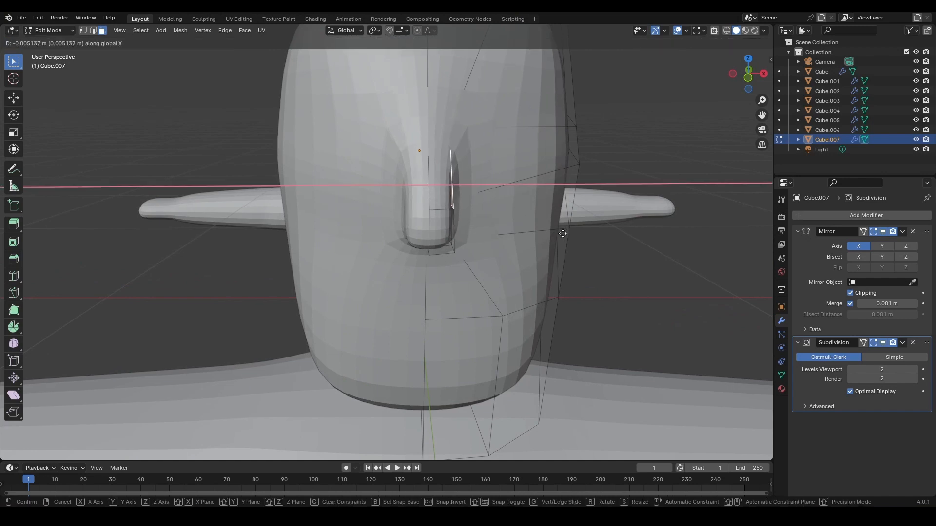
pyautogui.rightClick(555, 233)
pyautogui.moveTo(556, 233); pyautogui.dragTo(504, 234, button='middle')
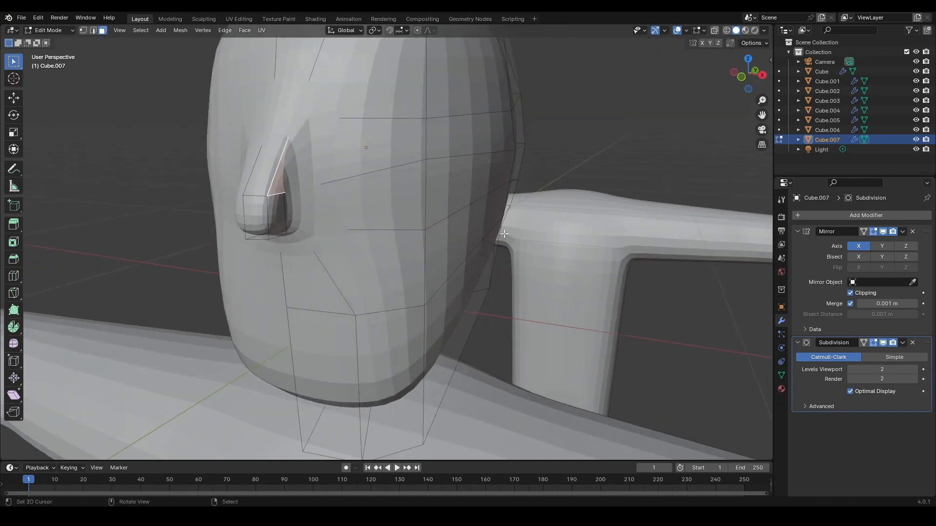
pyautogui.rightClick(285, 228)
pyautogui.rightClick(271, 228)
pyautogui.moveTo(360, 228); pyautogui.dragTo(392, 216, button='middle')
pyautogui.press('g')
pyautogui.press('y')
pyautogui.rightClick(319, 235)
pyautogui.moveTo(473, 205); pyautogui.dragTo(474, 234, button='middle')
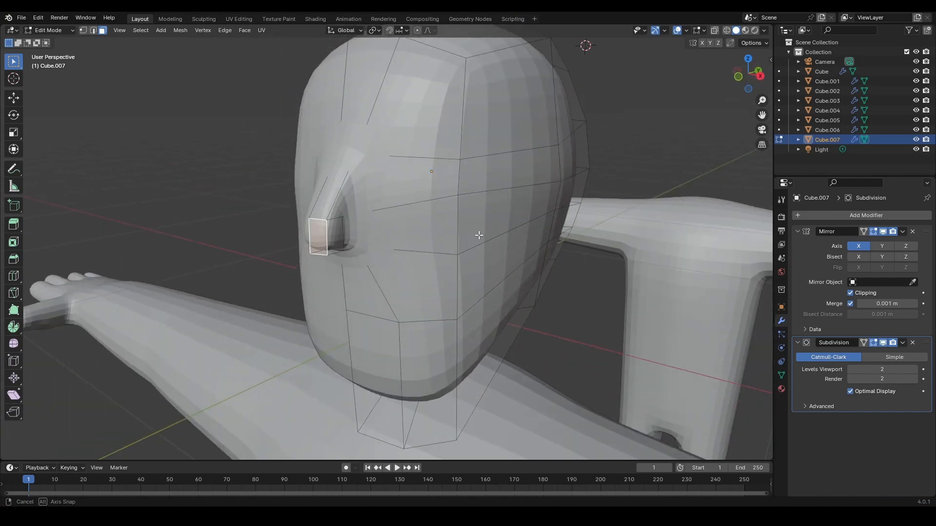
# Knife-cut a slanted edge between the upper two horizontal edges on the head's side, just in front of the vertical middle edge line
pyautogui.click(83, 30)
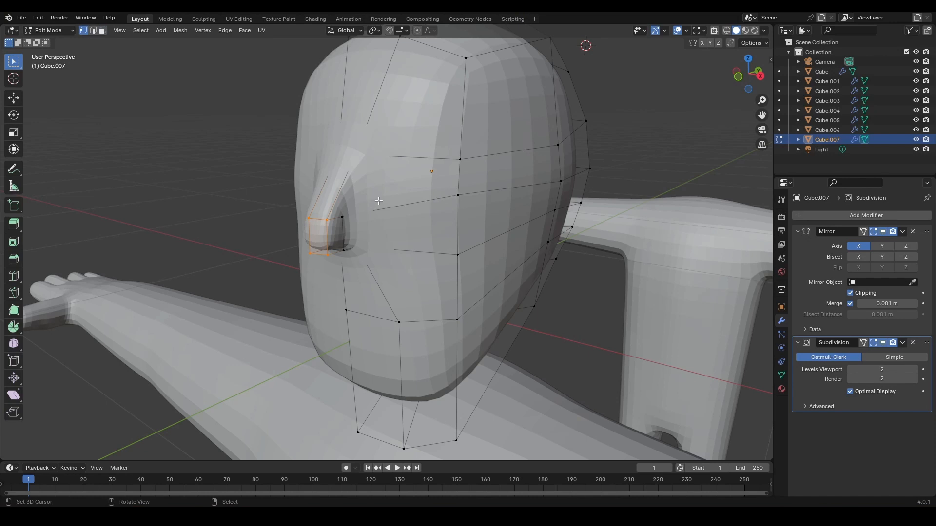
pyautogui.moveTo(416, 201); pyautogui.dragTo(310, 180, button='middle')
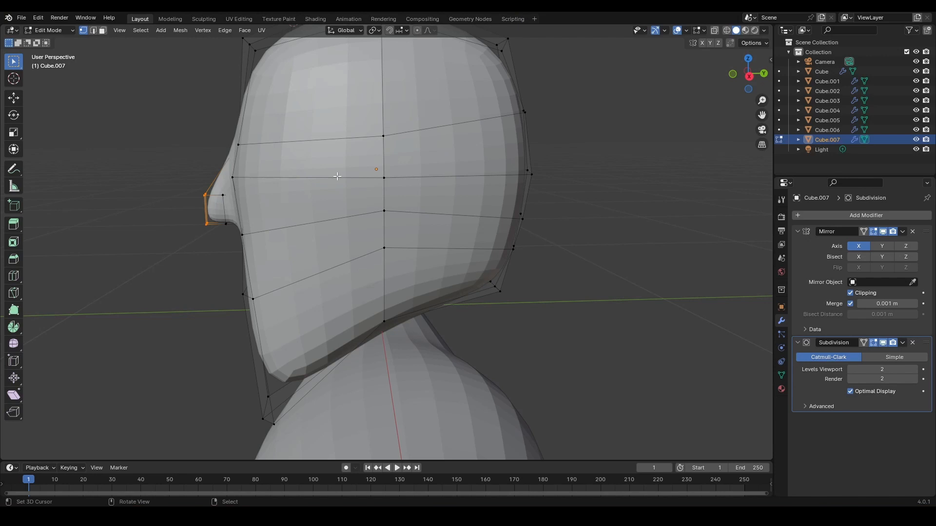
pyautogui.press('k')
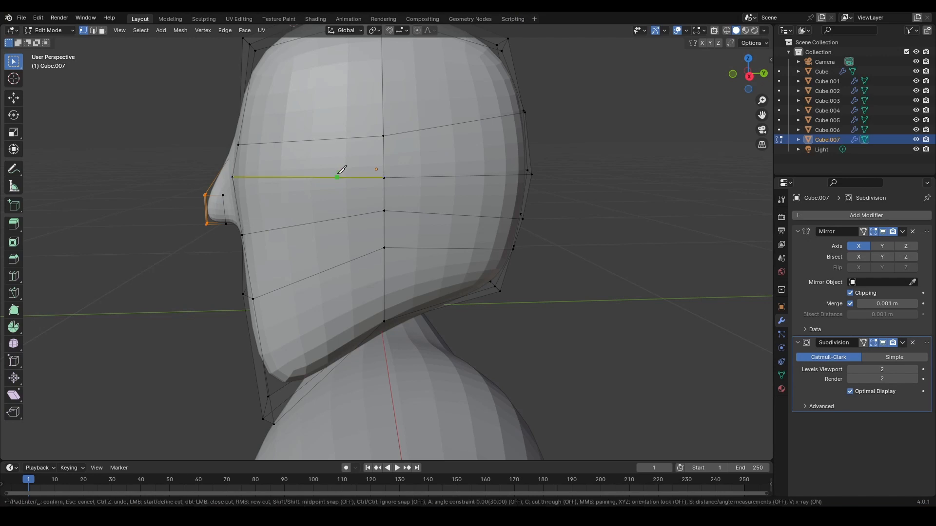
pyautogui.click(335, 177)
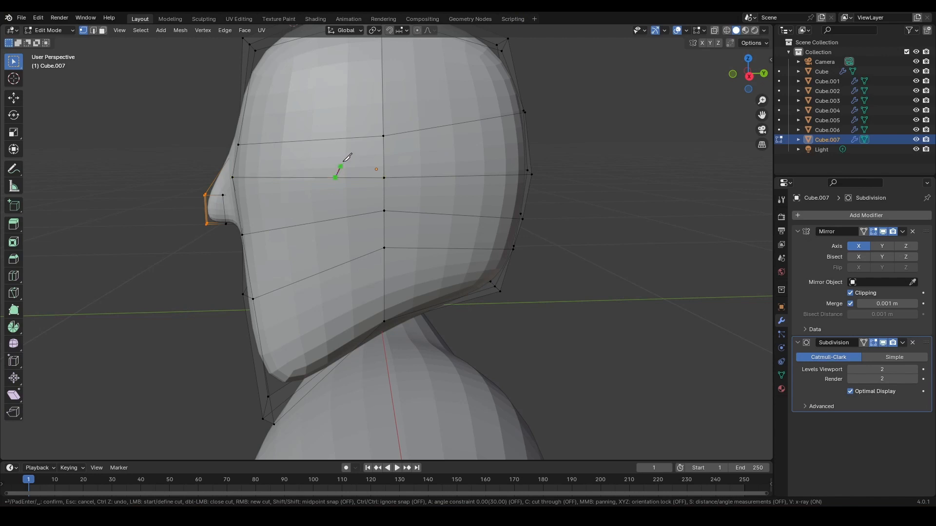
pyautogui.click(354, 138)
pyautogui.press('Return')
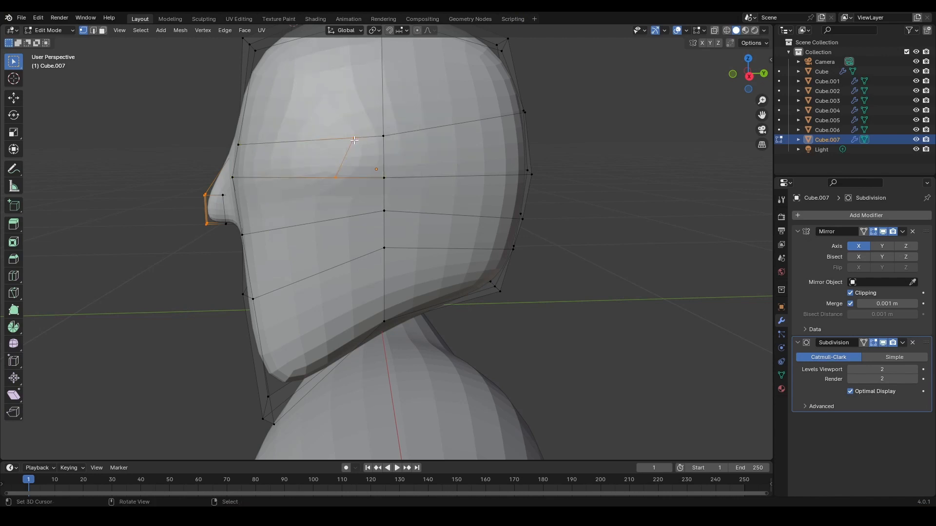
# Knife-cut a chain of edges behind the vertical middle line on the head's side, crossing four horizontal edges to outline the ear's rear
pyautogui.press('k')
pyautogui.click(407, 132)
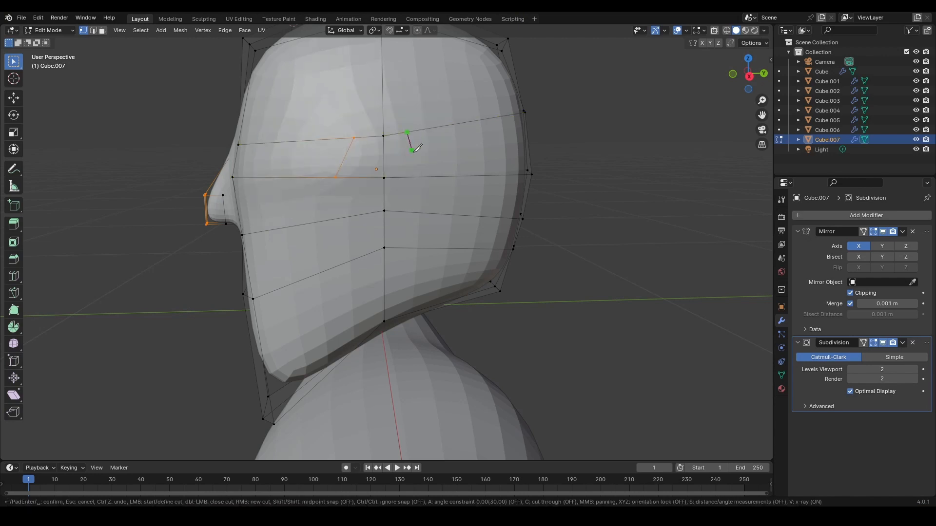
pyautogui.click(422, 176)
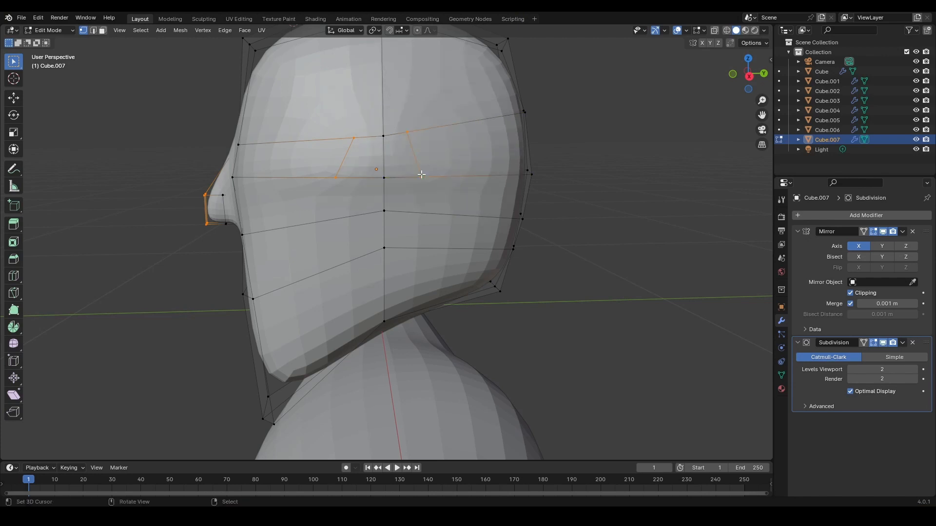
pyautogui.press('Return')
pyautogui.click(421, 177)
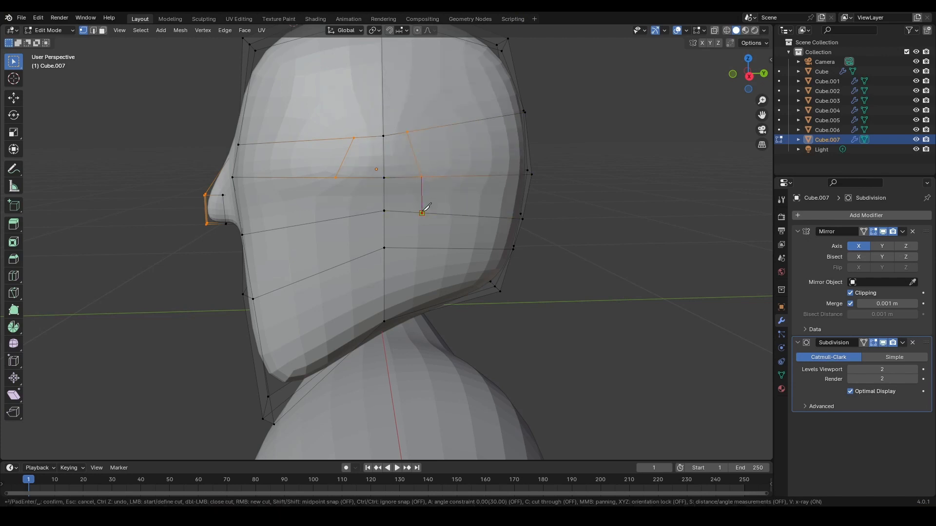
pyautogui.click(422, 214)
pyautogui.click(403, 247)
pyautogui.press('Return')
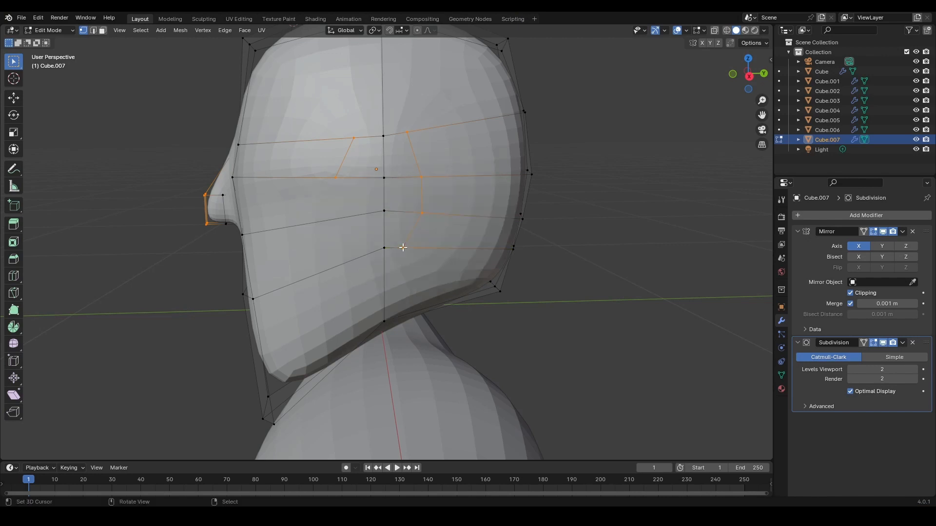
# Knife-cut a slanted edge between the lower two horizontal edges, in front of the vertical middle line, for the ear's lower front
pyautogui.press('k')
pyautogui.click(341, 218)
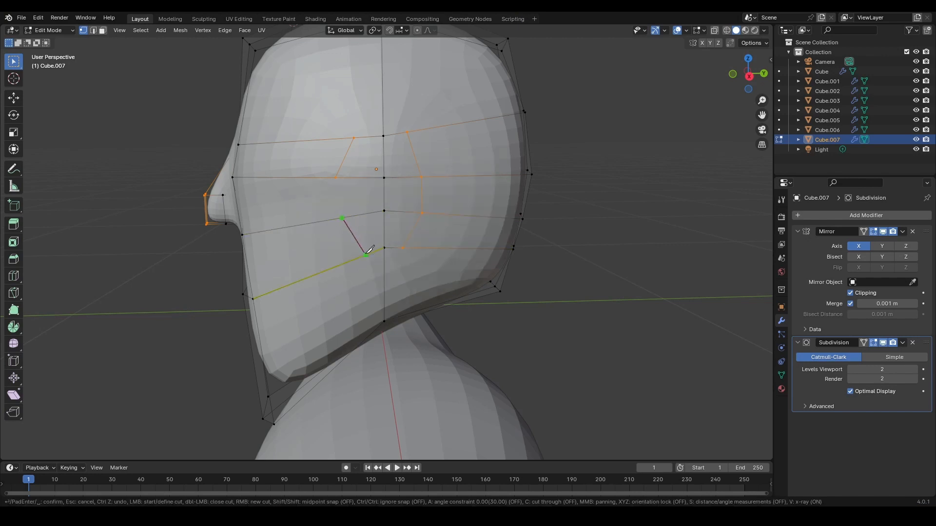
pyautogui.click(366, 254)
pyautogui.press('Return')
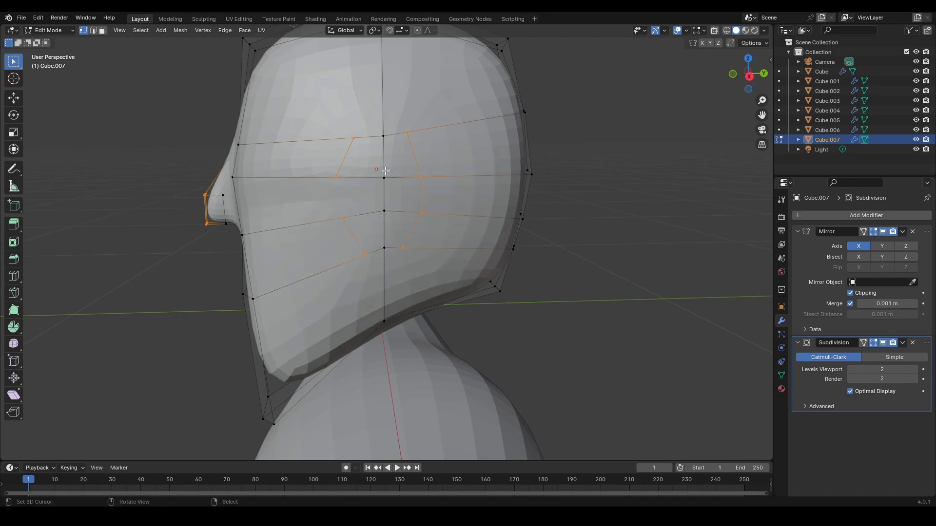
# Knife-cut a smaller closed eight-point ring inside the ear outline on the side of the head
pyautogui.scroll(2, 364, 158)
pyautogui.press('k')
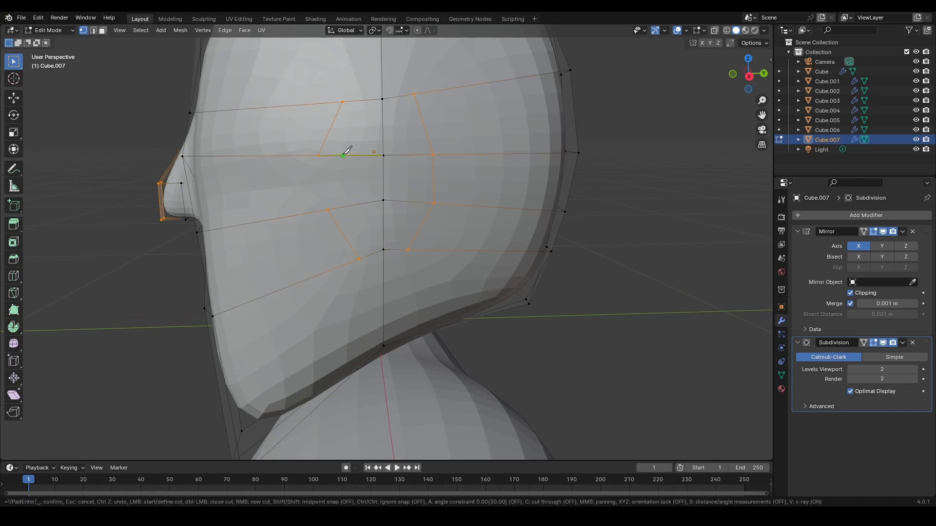
pyautogui.click(343, 156)
pyautogui.click(354, 121)
pyautogui.click(397, 117)
pyautogui.click(412, 155)
pyautogui.click(414, 202)
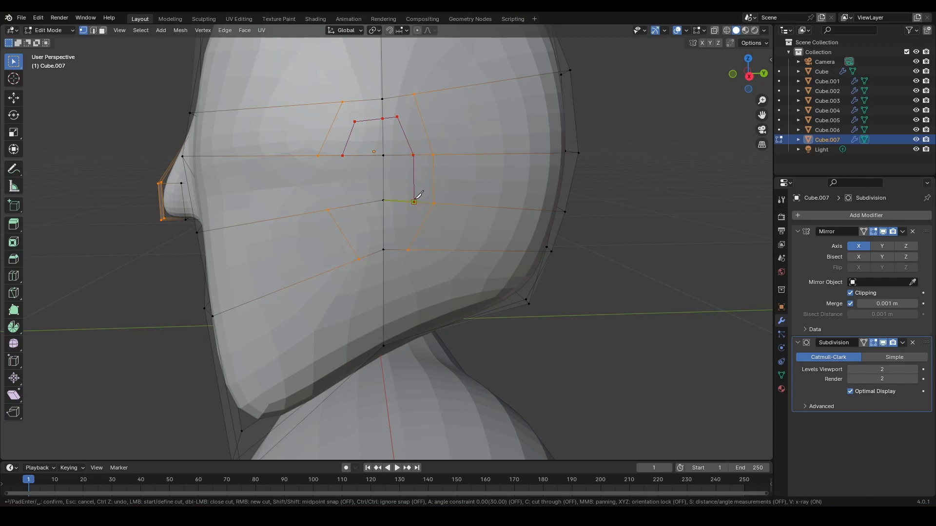
pyautogui.click(401, 228)
pyautogui.click(367, 234)
pyautogui.click(348, 207)
pyautogui.click(342, 155)
pyautogui.press('Return')
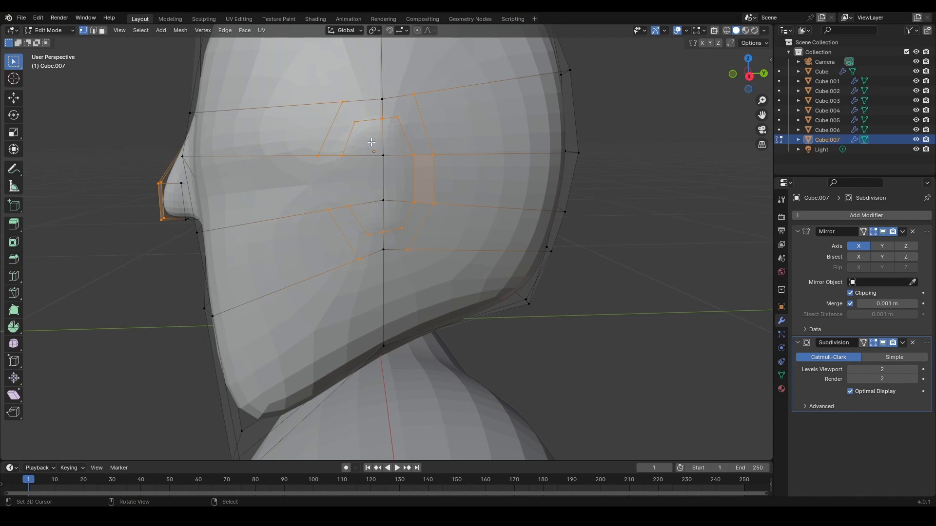
# Preview the head at viewport subdivision level 3 and restore the level to 2
pyautogui.scroll(-4, 371, 142)
pyautogui.moveTo(374, 152); pyautogui.dragTo(390, 168, button='middle')
pyautogui.scroll(2, 394, 173)
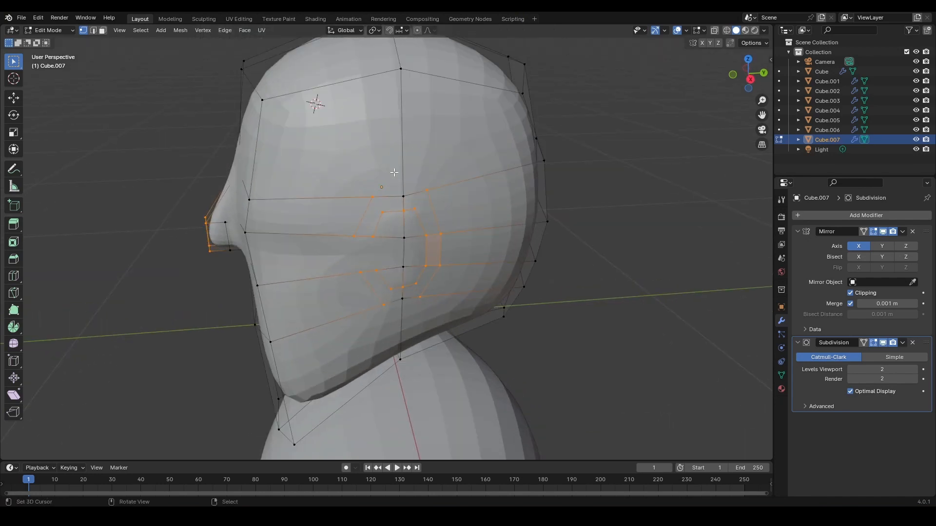
pyautogui.click(915, 370)
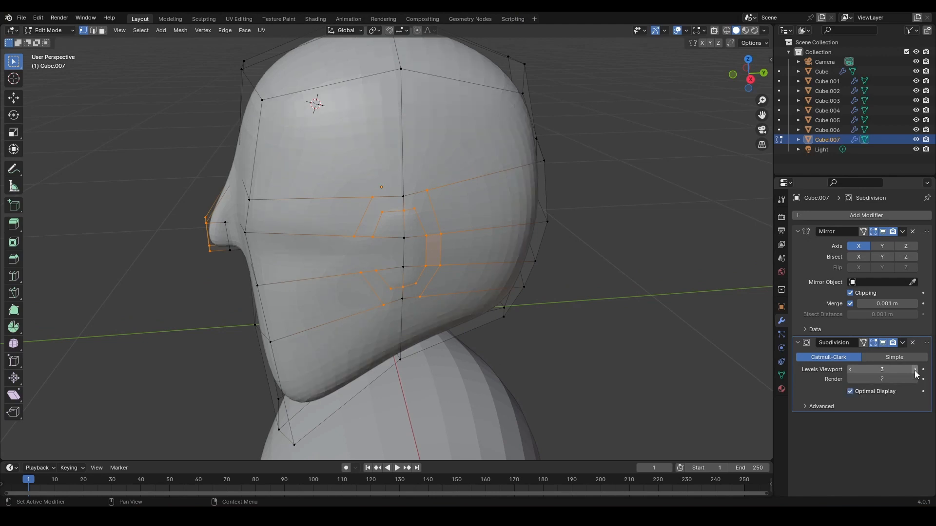
pyautogui.click(851, 371)
pyautogui.click(851, 371)
# Knife-cut from the inner ear ring's lower front corner through the outer ring's corner down to the jaw's bottom edge
pyautogui.moveTo(445, 203); pyautogui.dragTo(432, 211, button='middle')
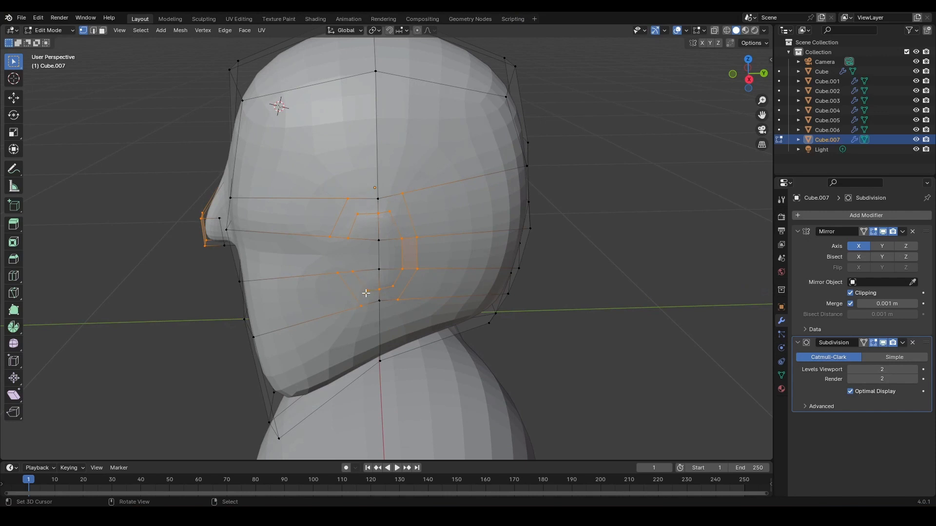
pyautogui.moveTo(366, 292); pyautogui.dragTo(361, 269, button='middle')
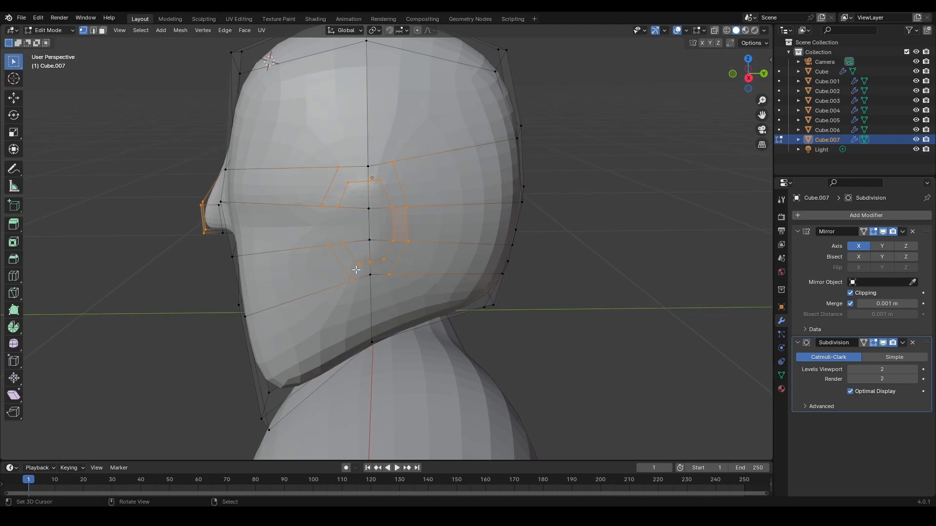
pyautogui.press('k')
pyautogui.click(358, 264)
pyautogui.click(352, 281)
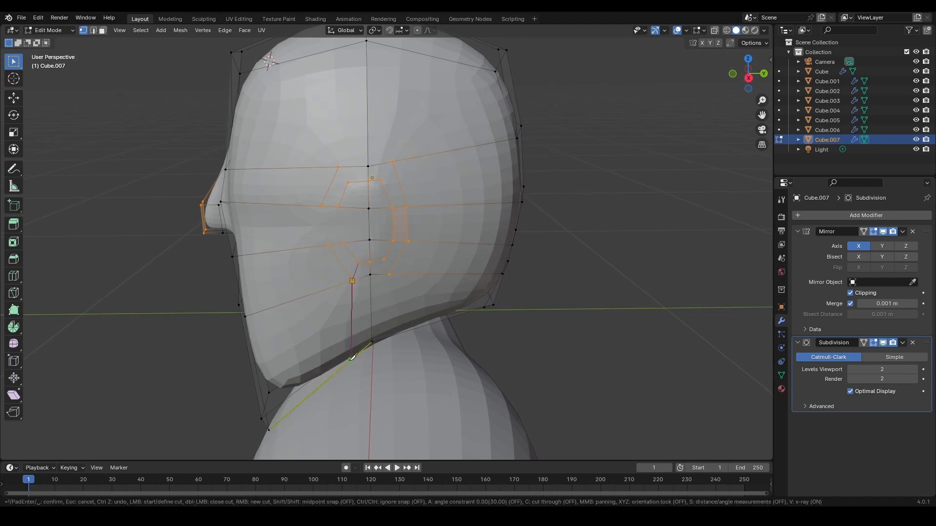
pyautogui.click(349, 361)
pyautogui.press('Return')
# Knife-cut from the inner ear ring's lower rear corner through the outer ring's corner down to the head's bottom edge
pyautogui.press('k')
pyautogui.click(384, 259)
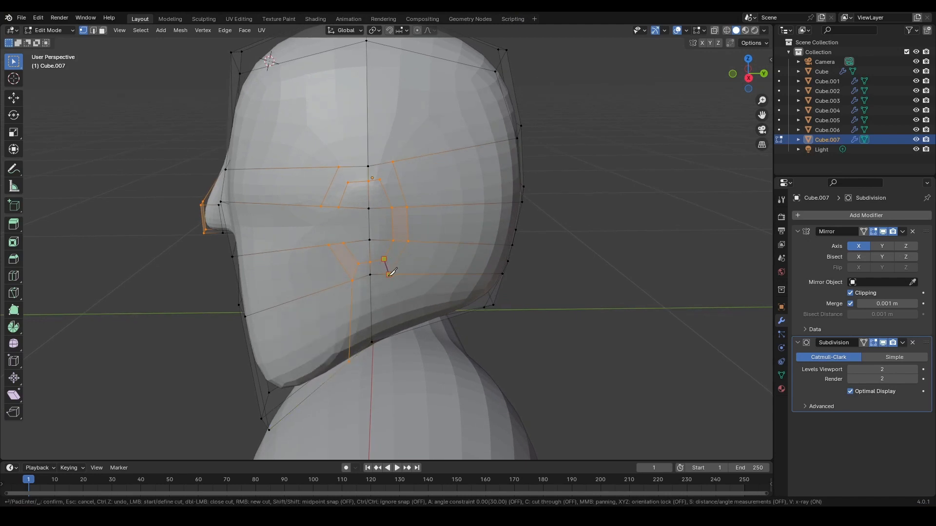
pyautogui.click(388, 274)
pyautogui.click(414, 328)
pyautogui.press('Return')
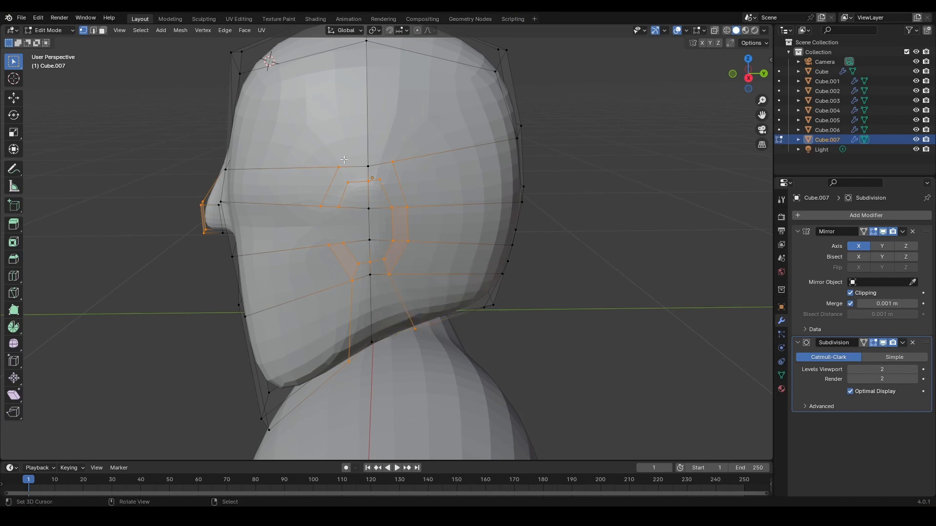
# Knife-cut from the inner ear ring's upper front corner through the outer corner up to the top of the head
pyautogui.press('k')
pyautogui.click(347, 183)
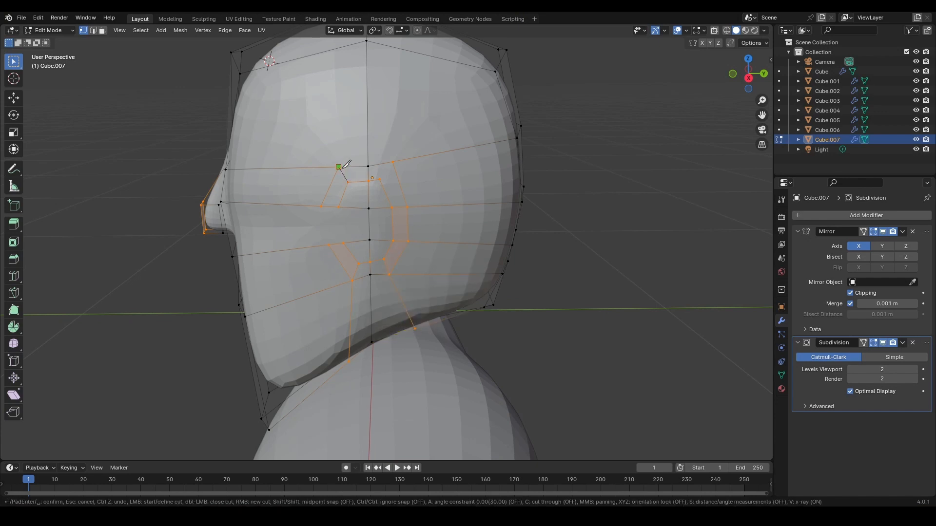
pyautogui.moveTo(341, 121); pyautogui.dragTo(340, 126, button='middle')
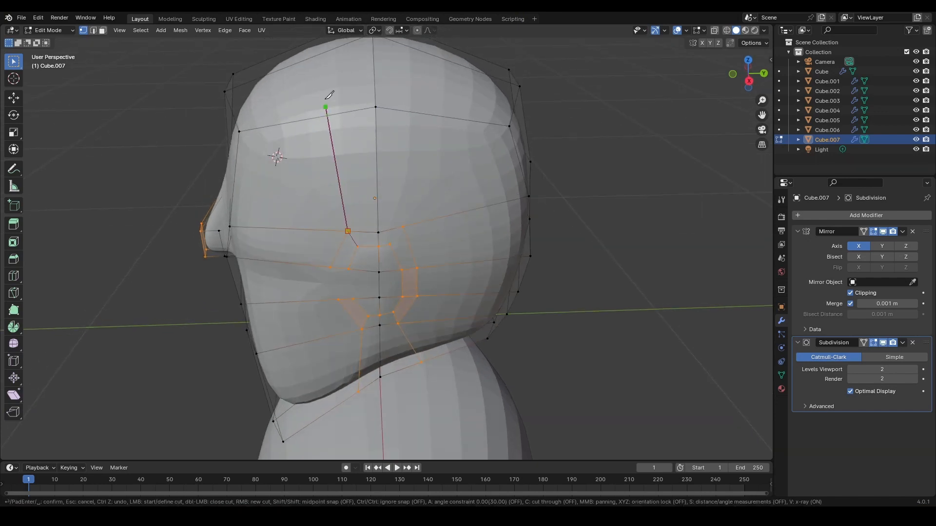
pyautogui.click(314, 39)
pyautogui.press('Return')
# Knife-cut from the outer ear outline's upper rear corner up to the top of the head
pyautogui.press('k')
pyautogui.click(402, 227)
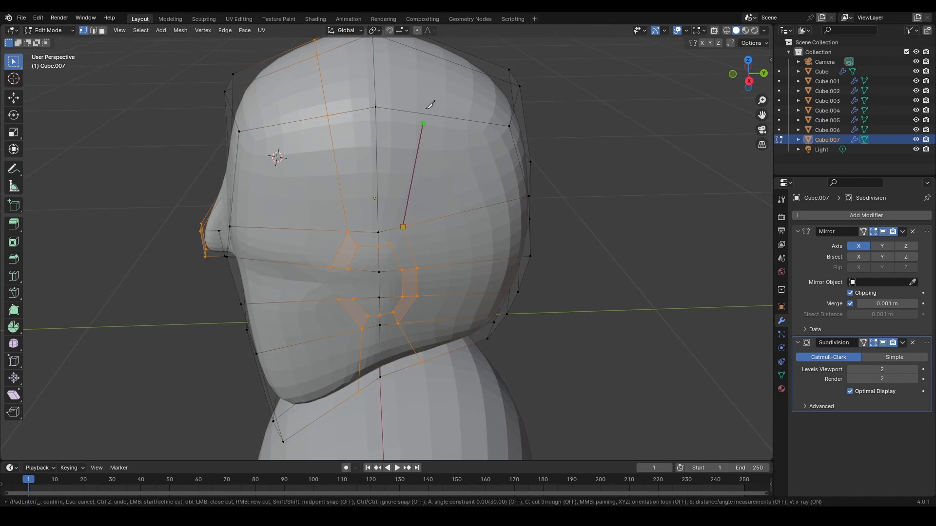
pyautogui.click(447, 46)
pyautogui.press('Return')
# Knife-cut a short edge joining the upper rear corners of the inner and outer ear rings, and clear the selection
pyautogui.press('k')
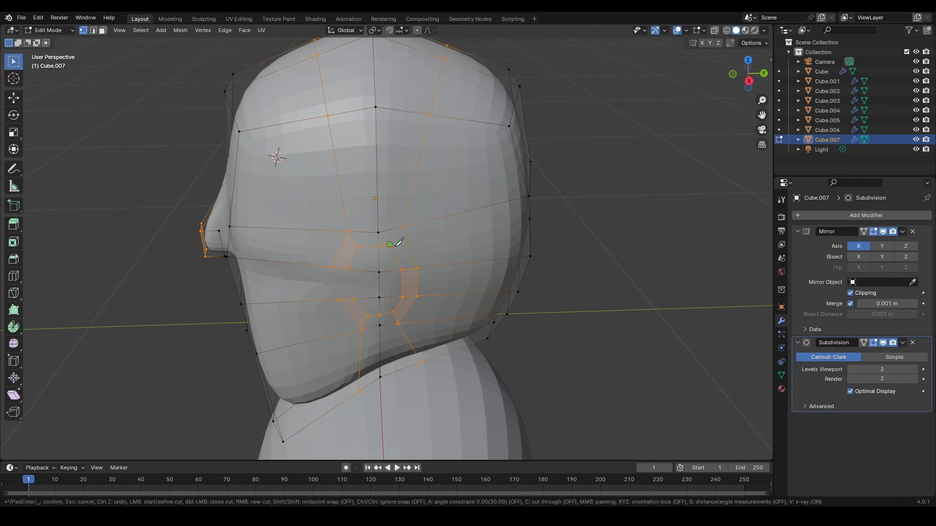
pyautogui.moveTo(399, 245); pyautogui.dragTo(405, 236, button='middle')
pyautogui.scroll(1, 405, 236)
pyautogui.hotkey('alt', 'a')
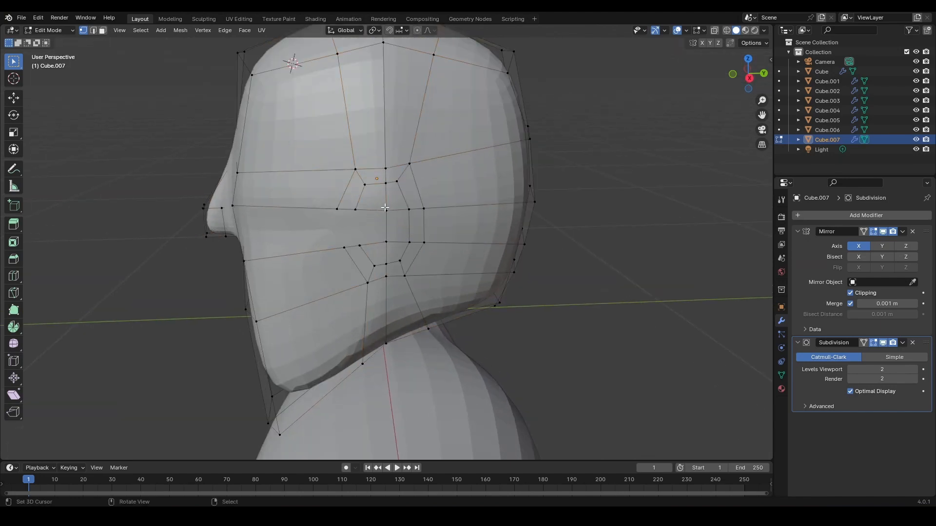
pyautogui.moveTo(350, 249); pyautogui.dragTo(389, 229, button='middle')
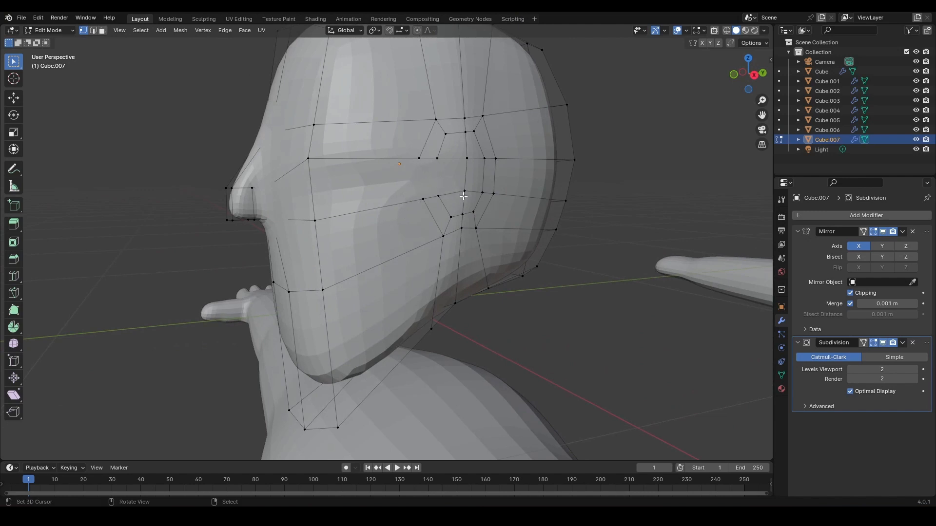
# Extrude the C-shaped band of faces between the two ear rings a short distance outward along the X axis
pyautogui.moveTo(463, 196); pyautogui.dragTo(381, 203, button='middle')
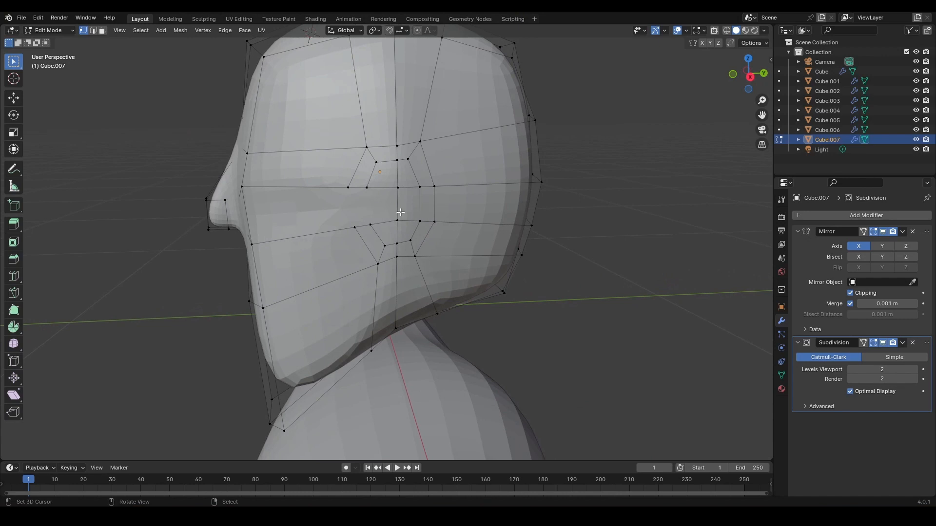
pyautogui.click(103, 30)
pyautogui.click(368, 177)
pyautogui.keyDown('shift'); pyautogui.click(389, 153); pyautogui.keyUp('shift')
pyautogui.keyDown('shift'); pyautogui.click(420, 166); pyautogui.keyUp('shift')
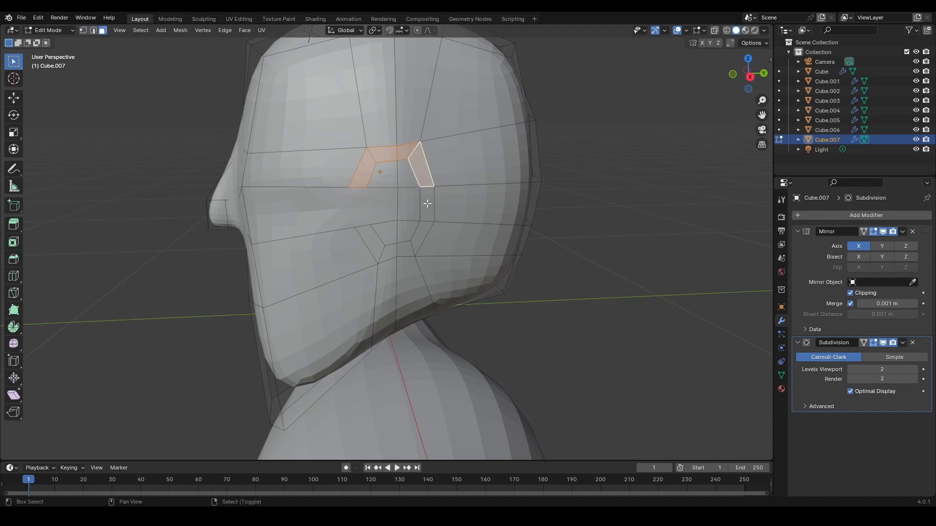
pyautogui.keyDown('shift'); pyautogui.click(427, 204); pyautogui.keyUp('shift')
pyautogui.keyDown('shift'); pyautogui.click(422, 232); pyautogui.keyUp('shift')
pyautogui.keyDown('shift'); pyautogui.click(405, 251); pyautogui.keyUp('shift')
pyautogui.keyDown('shift'); pyautogui.click(387, 253); pyautogui.keyUp('shift')
pyautogui.keyDown('shift'); pyautogui.click(371, 243); pyautogui.keyUp('shift')
pyautogui.moveTo(370, 245); pyautogui.dragTo(558, 263, button='middle')
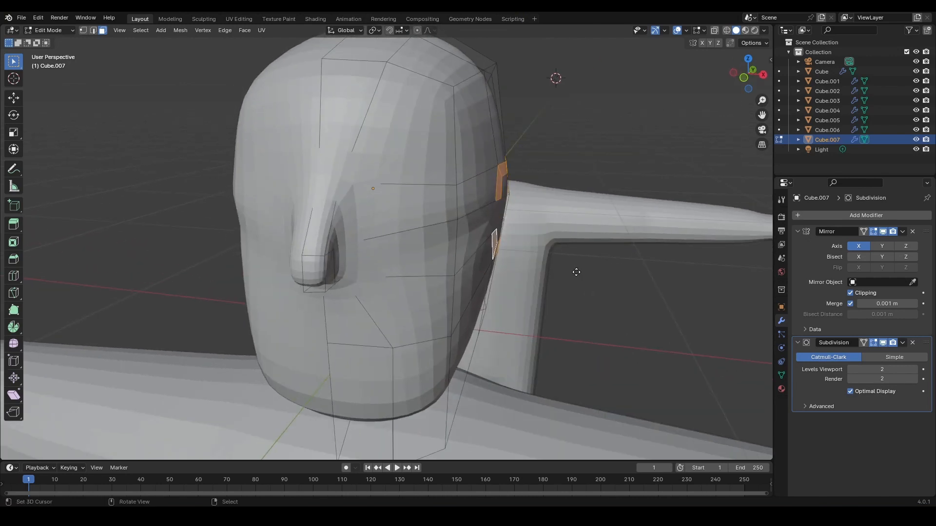
pyautogui.press('e')
pyautogui.press('x')
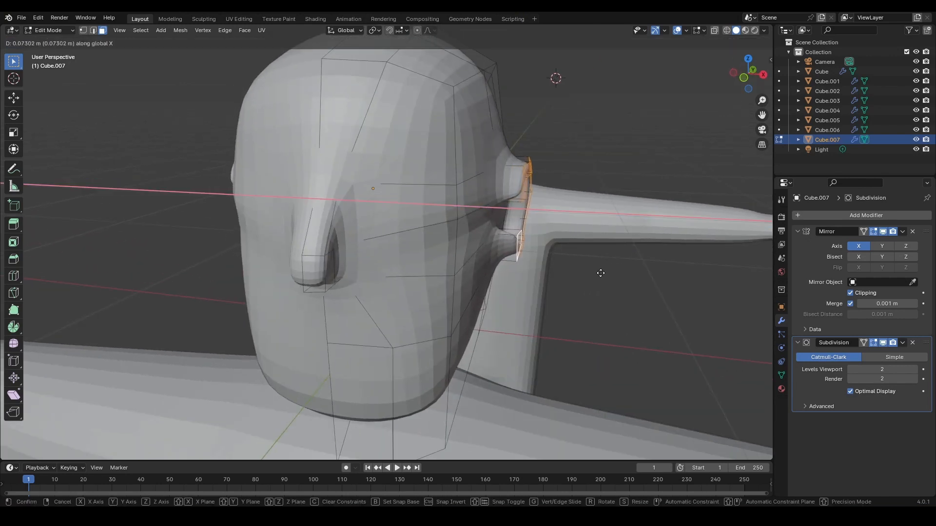
pyautogui.click(595, 272)
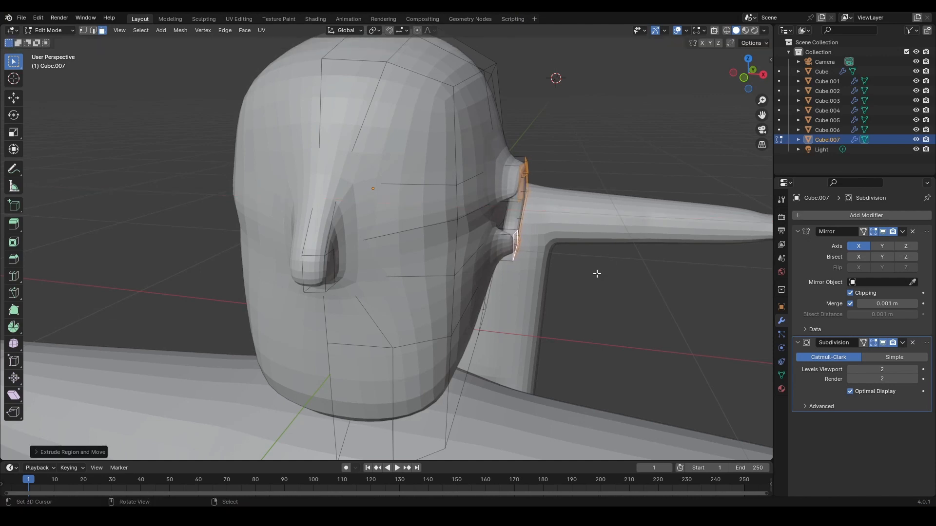
# Add two edge loops around the extruded ear rim, one slid close to the head and one centred in the remaining thickness
pyautogui.moveTo(596, 272); pyautogui.dragTo(526, 222, button='middle')
pyautogui.scroll(4, 520, 220)
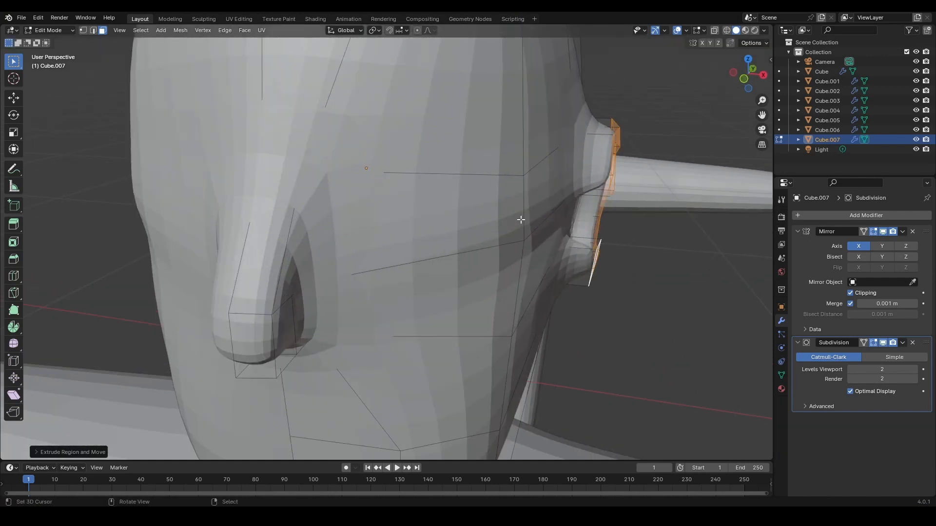
pyautogui.hotkey('ctrl', 'r')
pyautogui.click(584, 188)
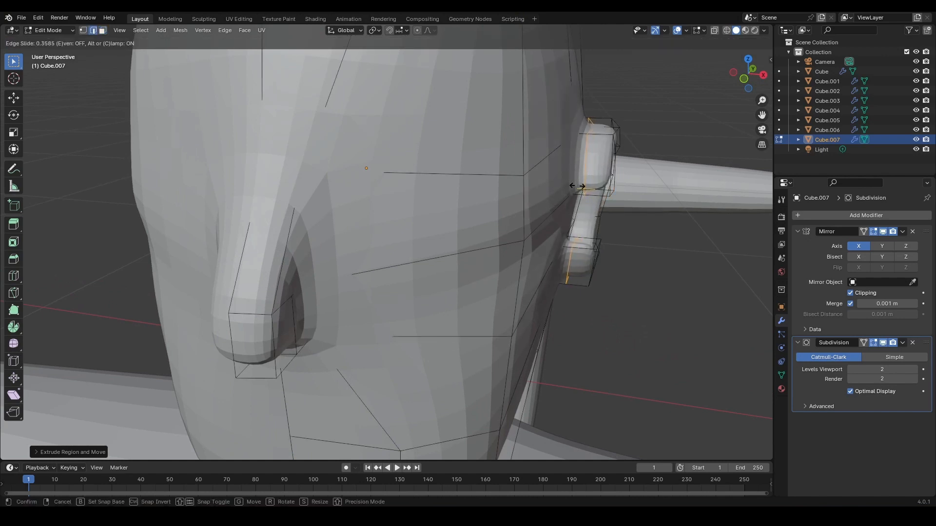
pyautogui.click(573, 187)
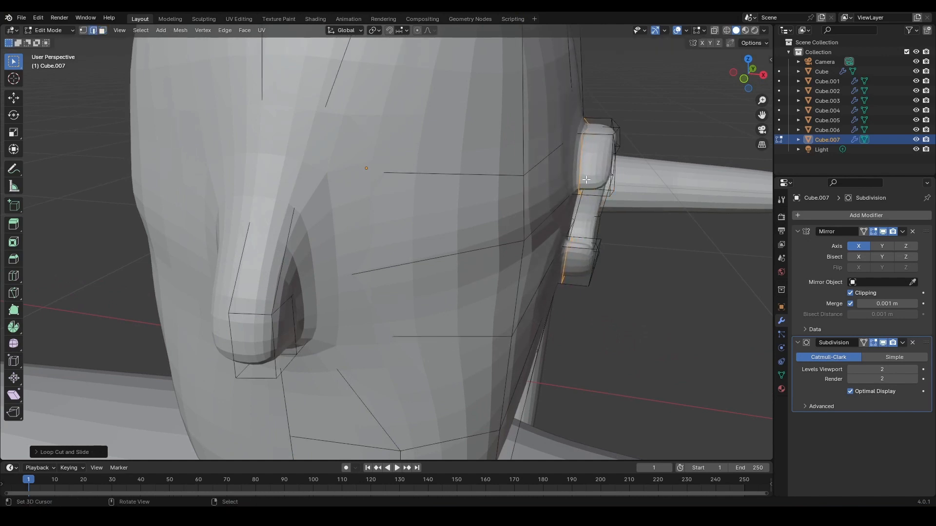
pyautogui.hotkey('ctrl', 'r')
pyautogui.click(598, 144)
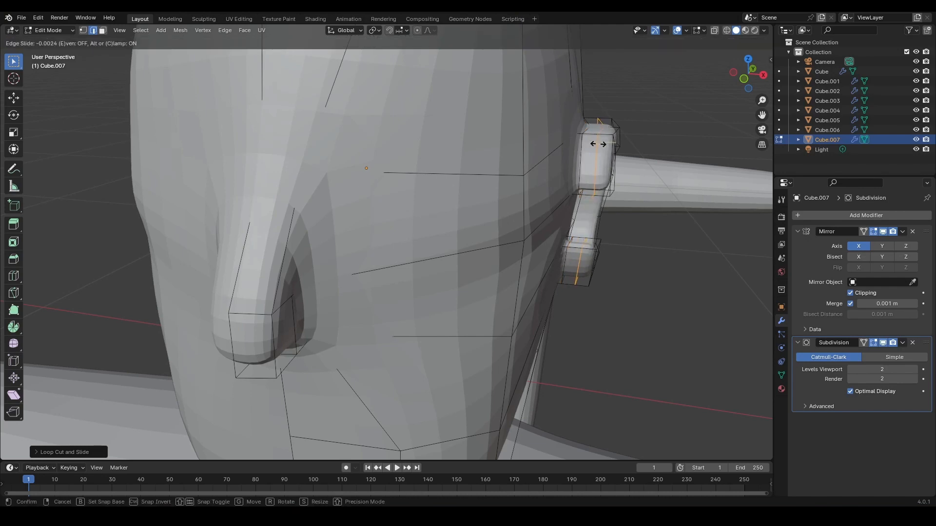
pyautogui.click(598, 143)
# Scale up slightly the band of outer side faces running around the ear rim, and clear the selection
pyautogui.moveTo(598, 143); pyautogui.dragTo(495, 160, button='middle')
pyautogui.moveTo(412, 189); pyautogui.dragTo(370, 180, button='middle')
pyautogui.click(102, 31)
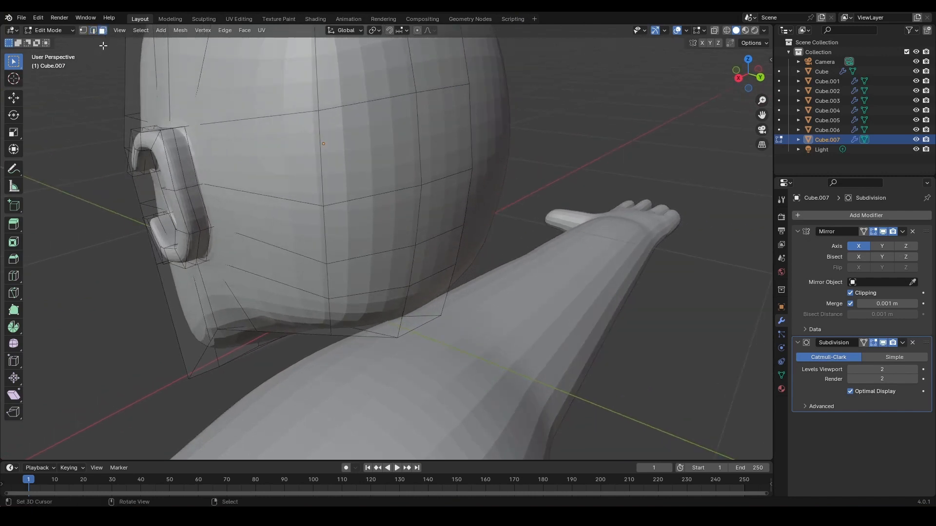
pyautogui.rightClick(172, 166)
pyautogui.keyDown('shift'); pyautogui.rightClick(187, 215); pyautogui.keyUp('shift')
pyautogui.keyDown('shift'); pyautogui.rightClick(194, 247); pyautogui.keyUp('shift')
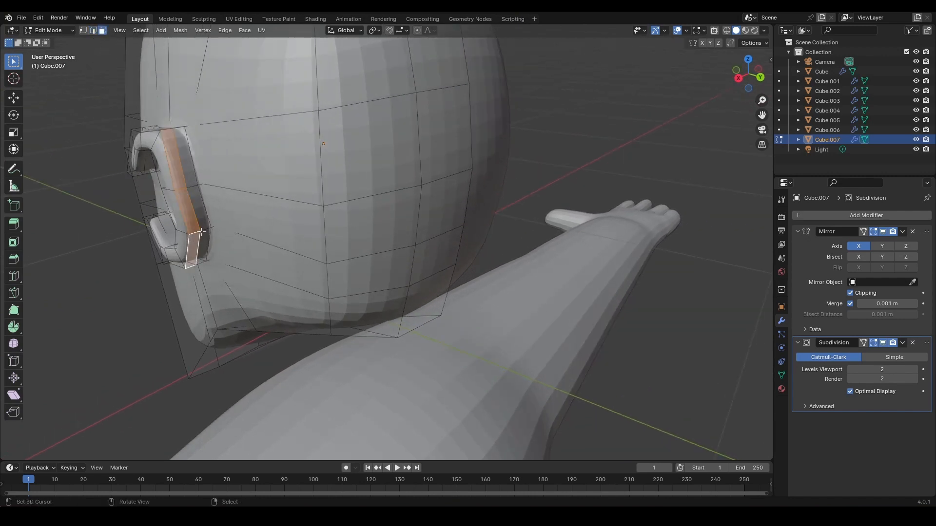
pyautogui.moveTo(194, 247); pyautogui.dragTo(347, 318, button='middle')
pyautogui.keyDown('shift'); pyautogui.rightClick(302, 128); pyautogui.keyUp('shift')
pyautogui.keyDown('shift'); pyautogui.rightClick(279, 133); pyautogui.keyUp('shift')
pyautogui.keyDown('shift'); pyautogui.rightClick(263, 119); pyautogui.keyUp('shift')
pyautogui.keyDown('shift'); pyautogui.rightClick(353, 205); pyautogui.keyUp('shift')
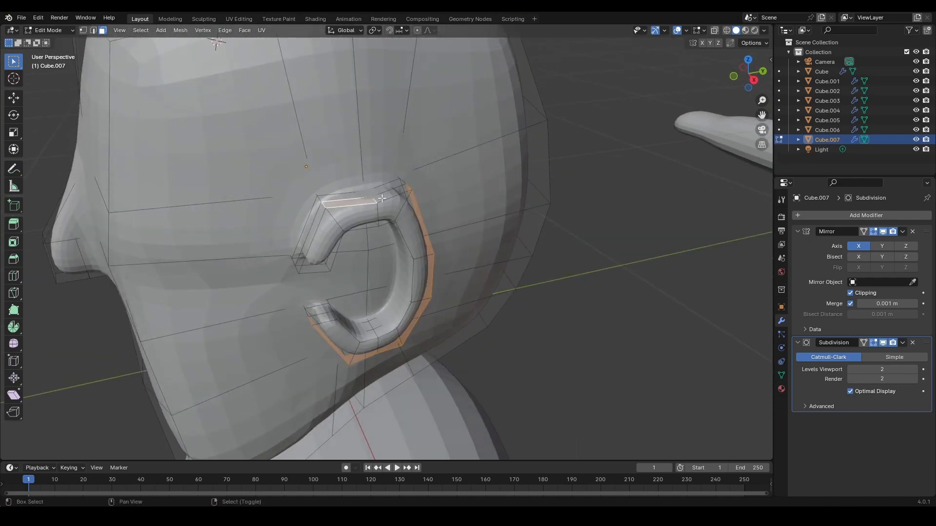
pyautogui.keyDown('shift'); pyautogui.rightClick(383, 199); pyautogui.keyUp('shift')
pyautogui.keyDown('shift'); pyautogui.rightClick(319, 223); pyautogui.keyUp('shift')
pyautogui.press('s')
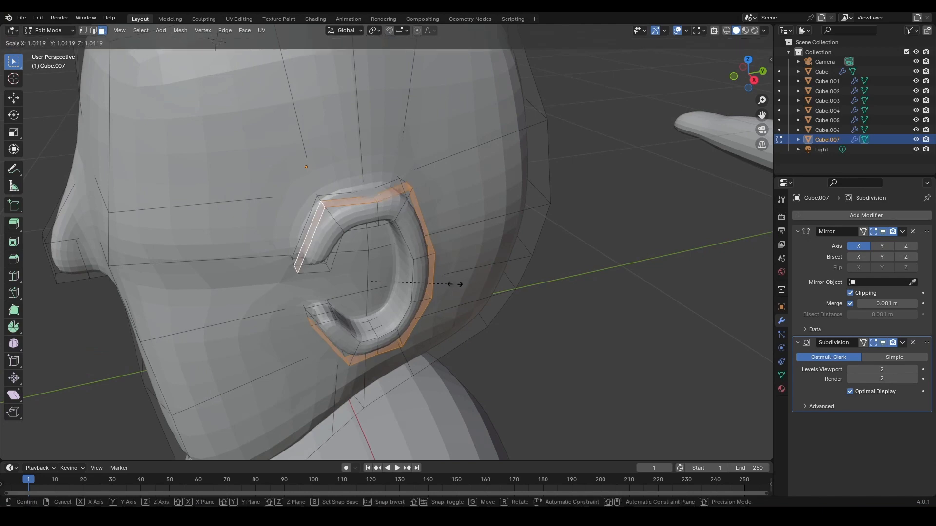
pyautogui.click(458, 286)
pyautogui.moveTo(445, 279); pyautogui.dragTo(369, 243, button='middle')
pyautogui.press('a')
pyautogui.hotkey('alt', 'a')
# Merge the outer vertices at the ear rim's upper front end into its front corner vertex nearest the head
pyautogui.scroll(1, 369, 244)
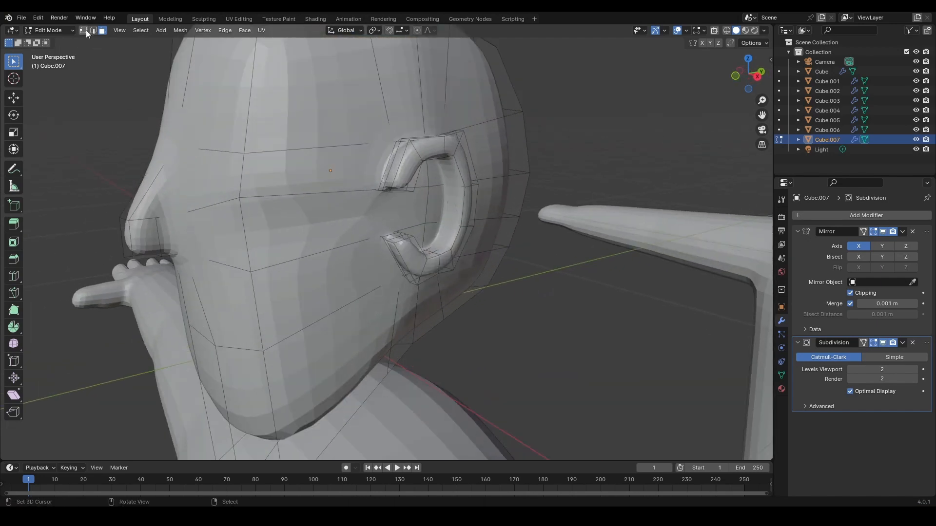
pyautogui.moveTo(256, 104); pyautogui.dragTo(268, 172, button='middle')
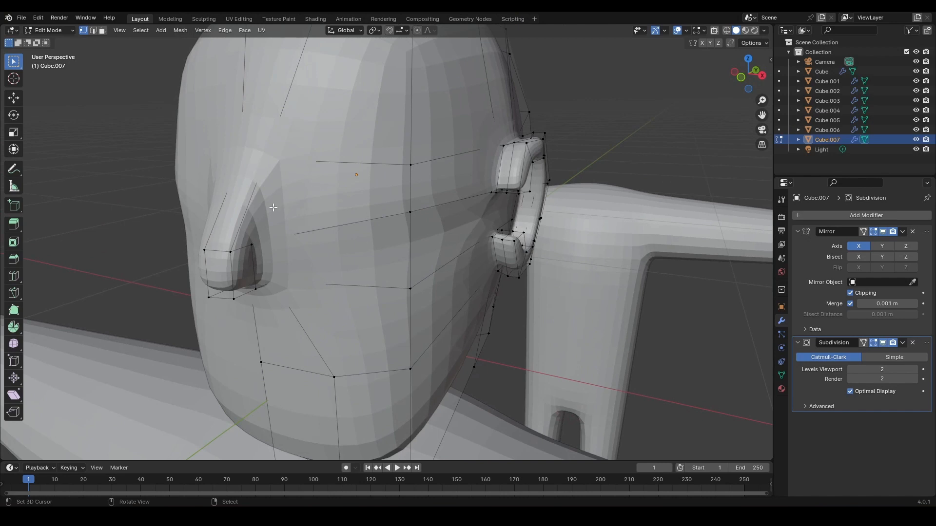
pyautogui.keyDown('shift'); pyautogui.moveTo(439, 212); pyautogui.dragTo(370, 234, button='middle'); pyautogui.keyUp('shift')
pyautogui.scroll(4, 437, 247)
pyautogui.moveTo(437, 247); pyautogui.dragTo(424, 262, button='middle')
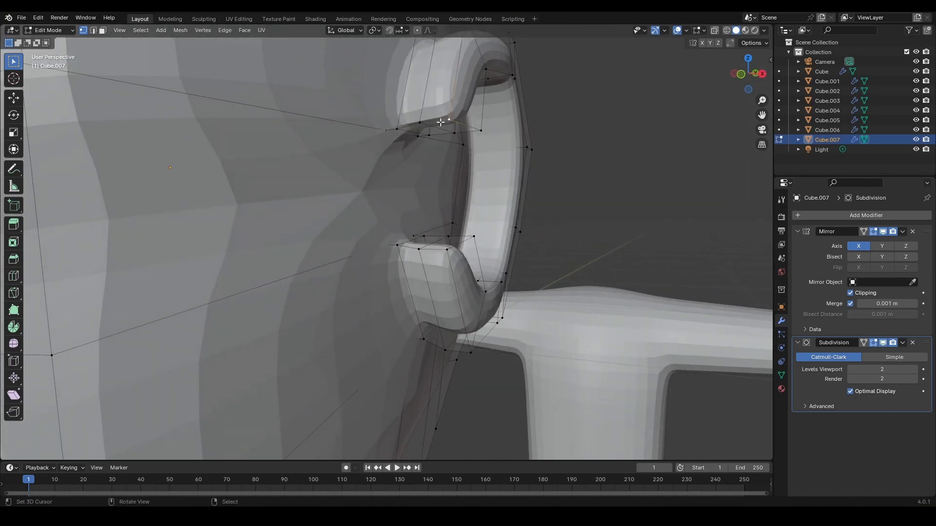
pyautogui.keyDown('shift'); pyautogui.click(421, 123); pyautogui.keyUp('shift')
pyautogui.press('m')
pyautogui.click(405, 129)
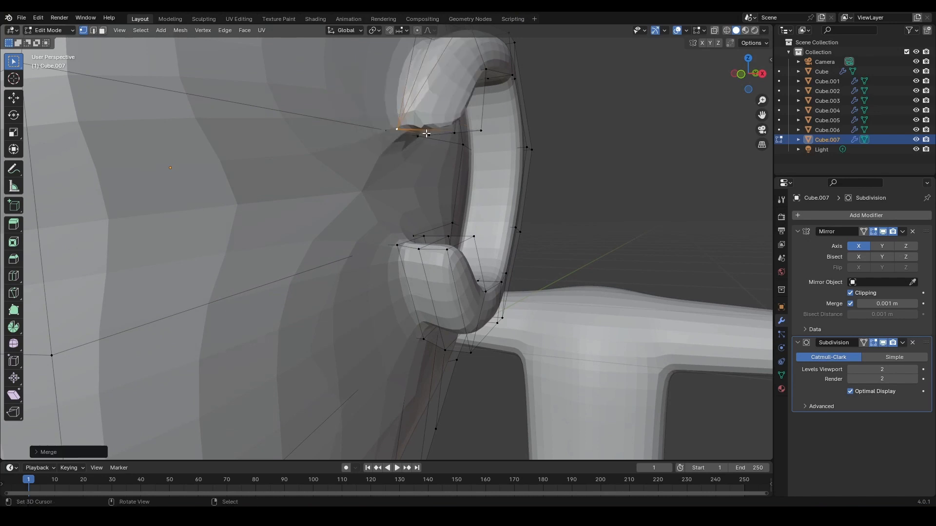
# Merge the inner-side vertices of the ear rim's upper front end at the last selected vertex, beside the head
pyautogui.rightClick(479, 130)
pyautogui.keyDown('shift'); pyautogui.rightClick(455, 133); pyautogui.keyUp('shift')
pyautogui.moveTo(455, 133); pyautogui.dragTo(447, 122, button='middle')
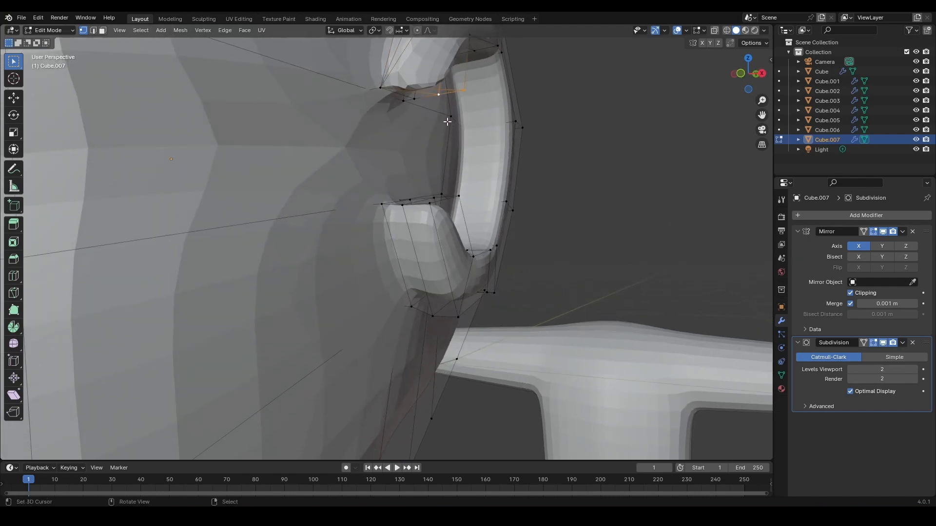
pyautogui.keyDown('shift'); pyautogui.rightClick(417, 100); pyautogui.keyUp('shift')
pyautogui.press('m')
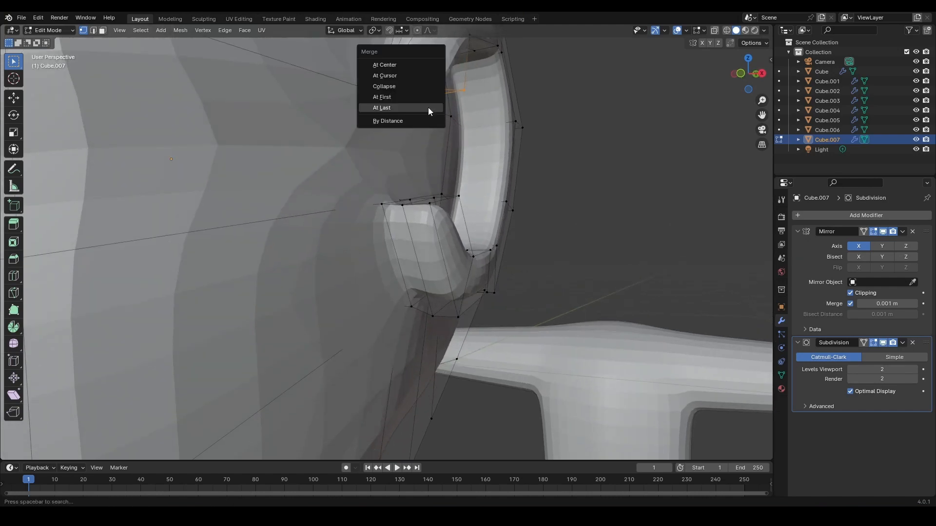
pyautogui.click(428, 107)
# Merge the inner-side vertices of the ear rim's lower front end into the vertex nearest the head
pyautogui.moveTo(428, 107); pyautogui.dragTo(417, 134, button='middle')
pyautogui.rightClick(396, 257)
pyautogui.keyDown('shift'); pyautogui.rightClick(375, 255); pyautogui.keyUp('shift')
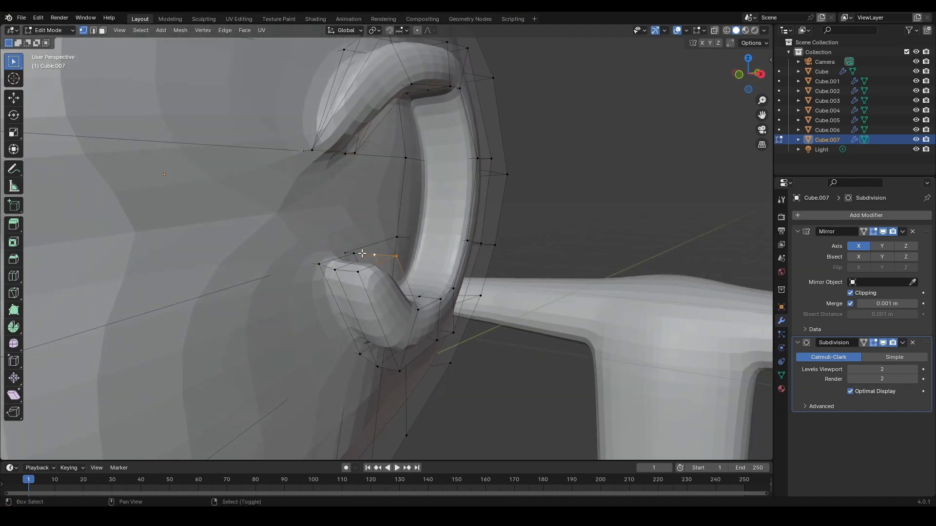
pyautogui.press('m')
pyautogui.click(366, 254)
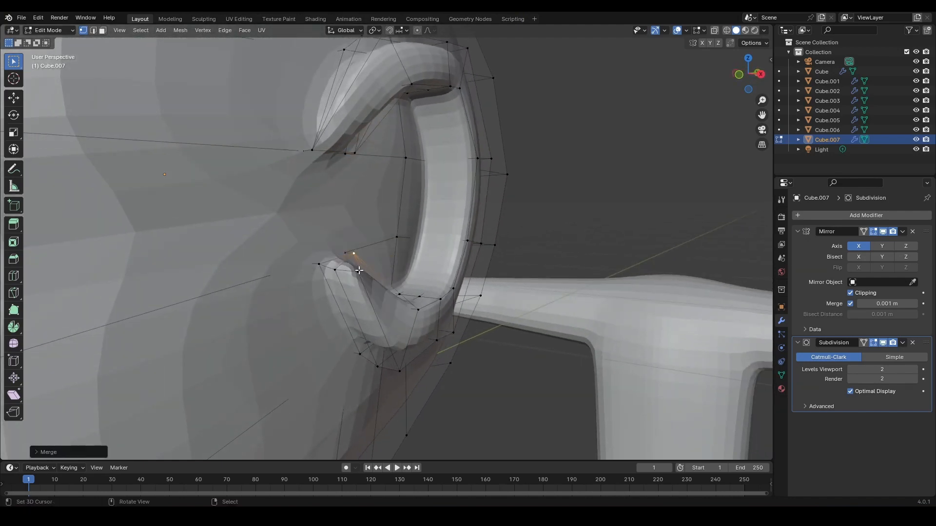
# Merge the outer vertices of the ear rim's lower front end into its front corner vertex nearest the head
pyautogui.rightClick(358, 271)
pyautogui.keyDown('shift'); pyautogui.rightClick(326, 270); pyautogui.keyUp('shift')
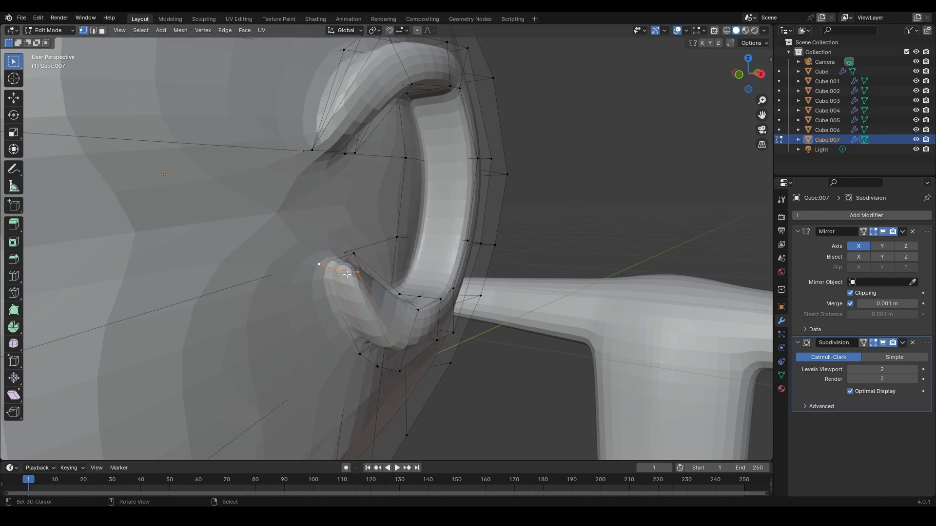
pyautogui.press('m')
pyautogui.click(344, 273)
# Knife-cut an edge across the ear's front gap, joining the front corners of the rim's upper and lower ends
pyautogui.scroll(-3, 360, 236)
pyautogui.moveTo(360, 235); pyautogui.dragTo(379, 211, button='middle')
pyautogui.scroll(5, 354, 238)
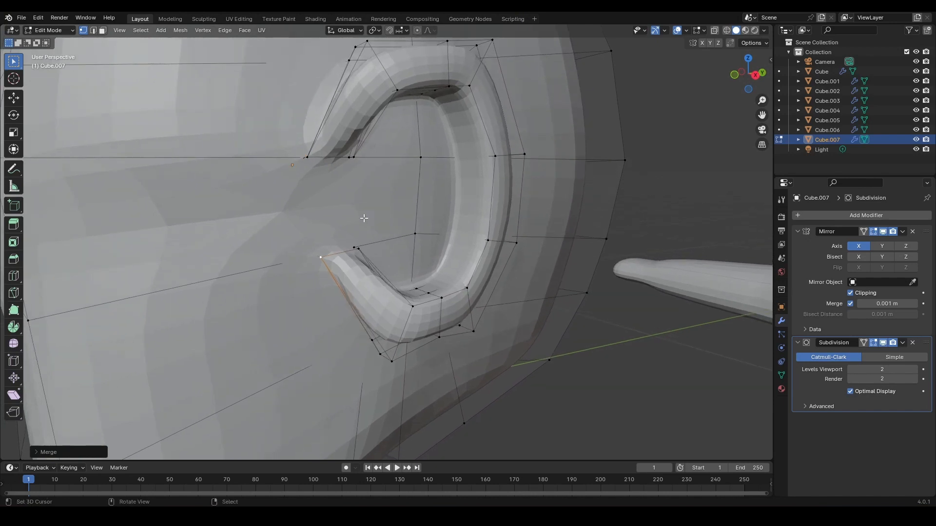
pyautogui.press('k')
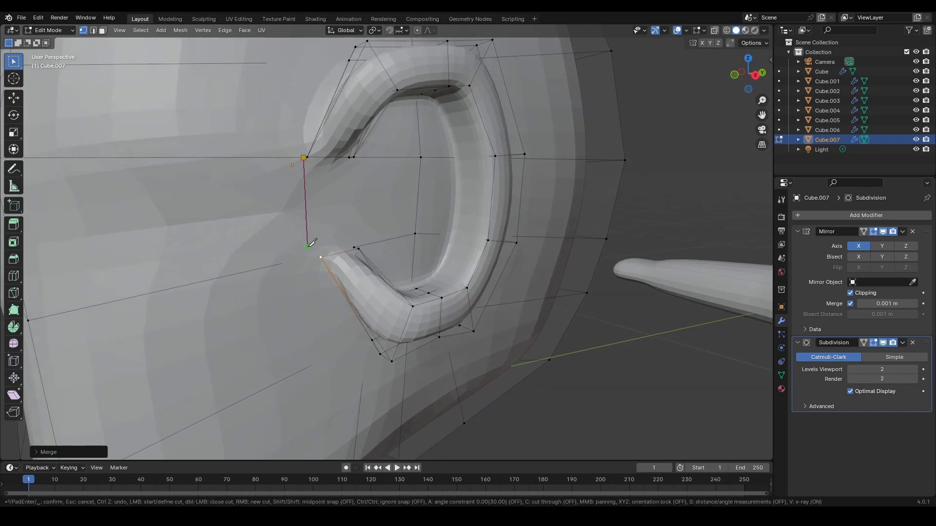
pyautogui.click(315, 249)
# Knife-cut a second edge across the ear's front gap, joining the inner corners of the rim's upper and lower ends
pyautogui.moveTo(349, 192); pyautogui.dragTo(387, 87, button='middle')
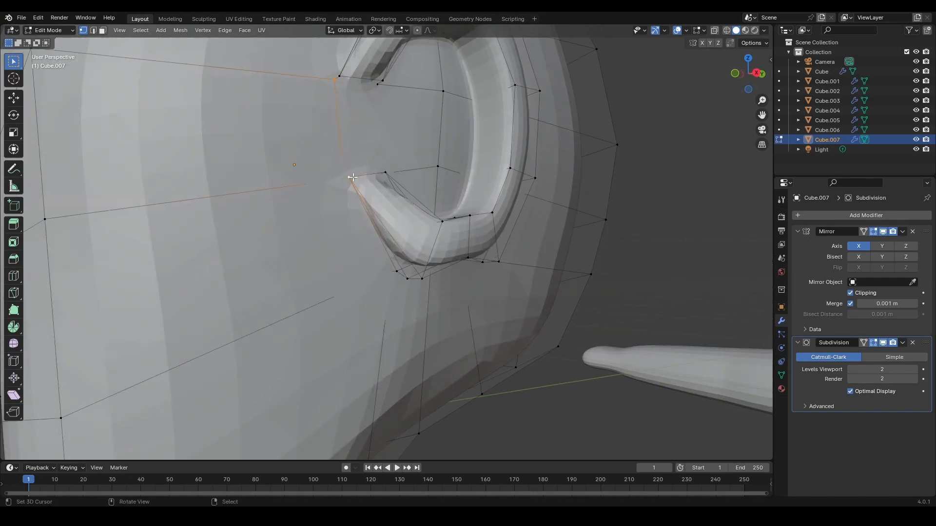
pyautogui.moveTo(383, 147); pyautogui.dragTo(386, 233, button='middle')
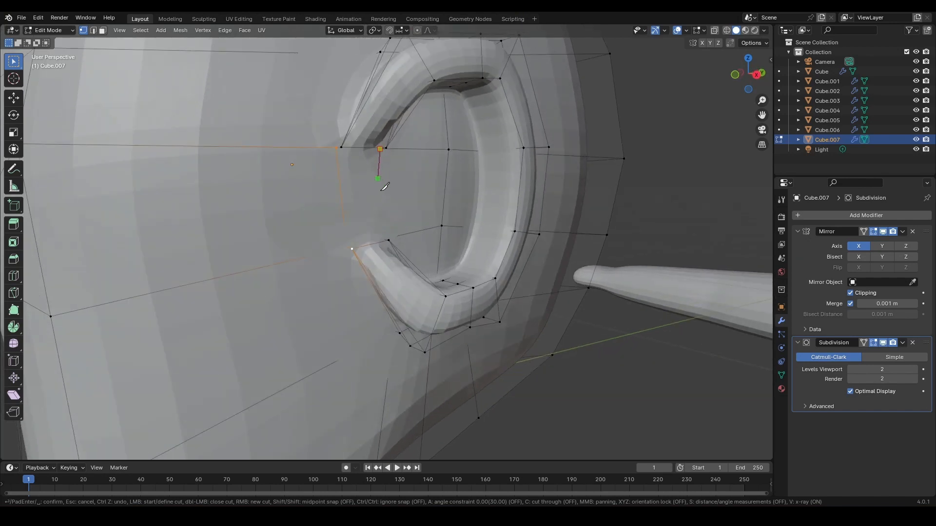
pyautogui.click(387, 236)
pyautogui.press('Return')
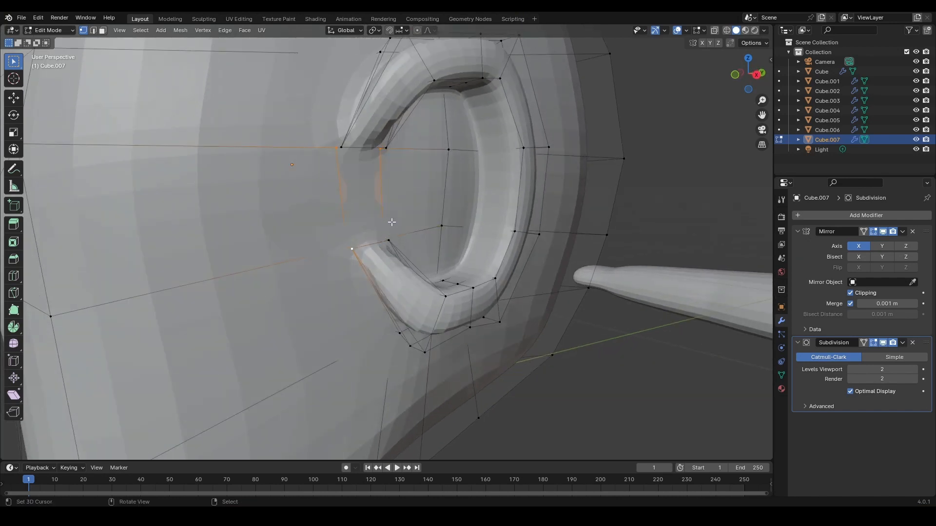
# Extrude the face between the two gap cuts outward along X by about 0.04 m to form the tragus
pyautogui.scroll(-3, 391, 222)
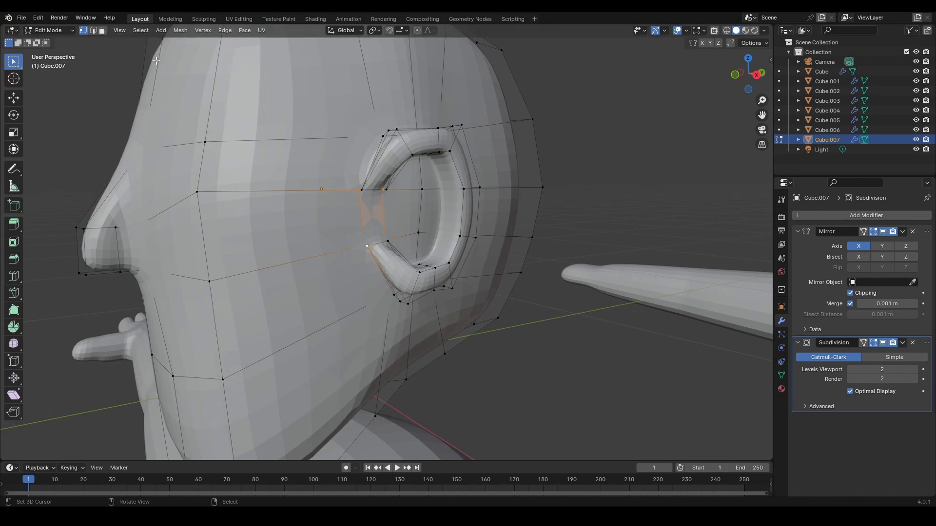
pyautogui.moveTo(398, 205); pyautogui.dragTo(537, 246, button='middle')
pyautogui.press('g')
pyautogui.press('z')
pyautogui.press('z')
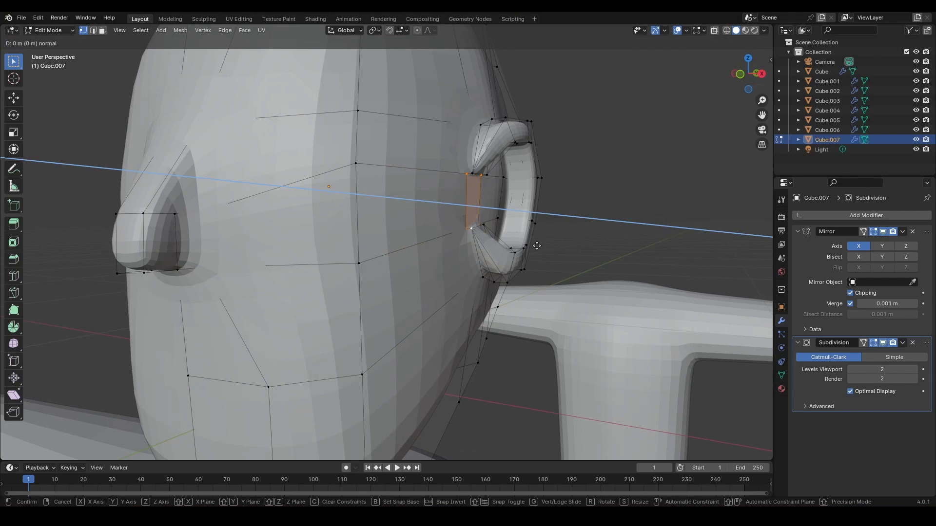
pyautogui.press('x')
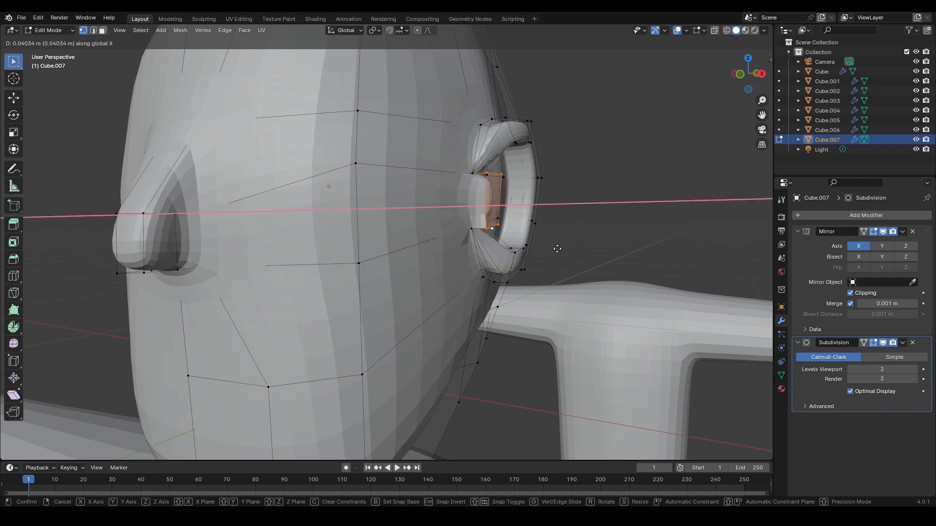
# Move the extruded tragus face about 0.014 m along Y toward the back of the head and scale it down slightly
pyautogui.moveTo(555, 251); pyautogui.dragTo(497, 254, button='middle')
pyautogui.press('y')
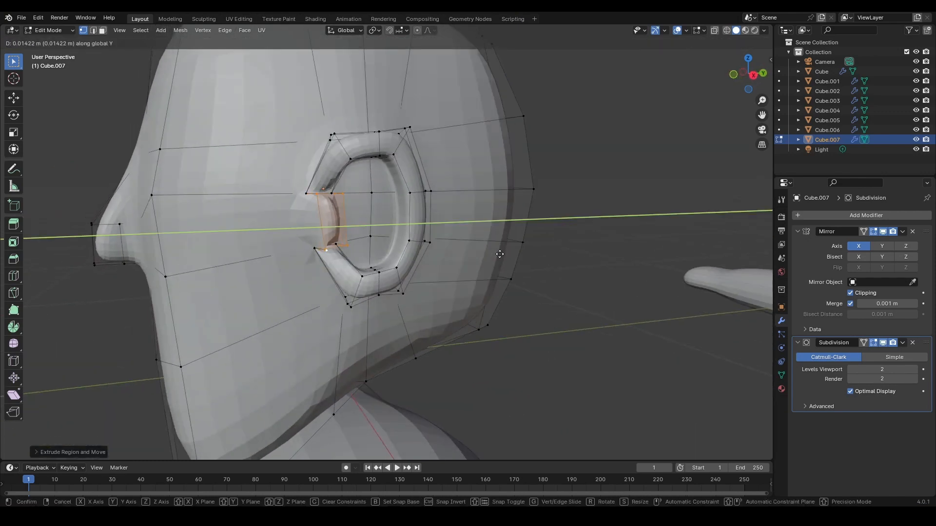
pyautogui.click(499, 254)
pyautogui.press('s')
pyautogui.click(516, 252)
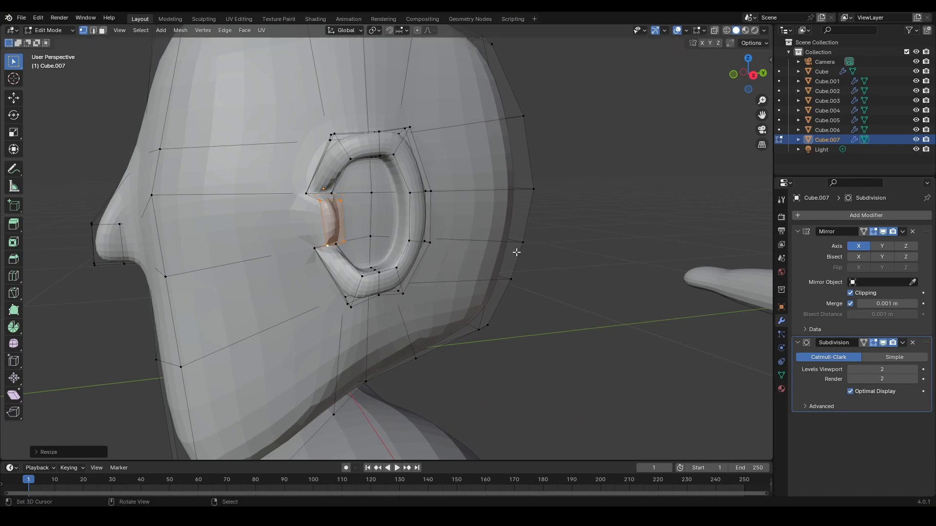
pyautogui.moveTo(516, 252); pyautogui.dragTo(351, 211, button='middle')
pyautogui.scroll(3, 387, 237)
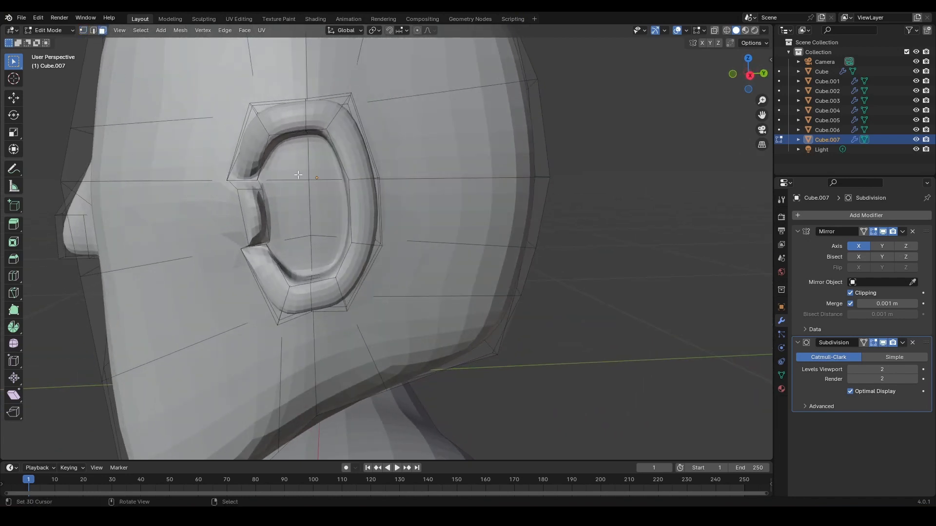
pyautogui.moveTo(297, 173); pyautogui.dragTo(336, 186, button='middle')
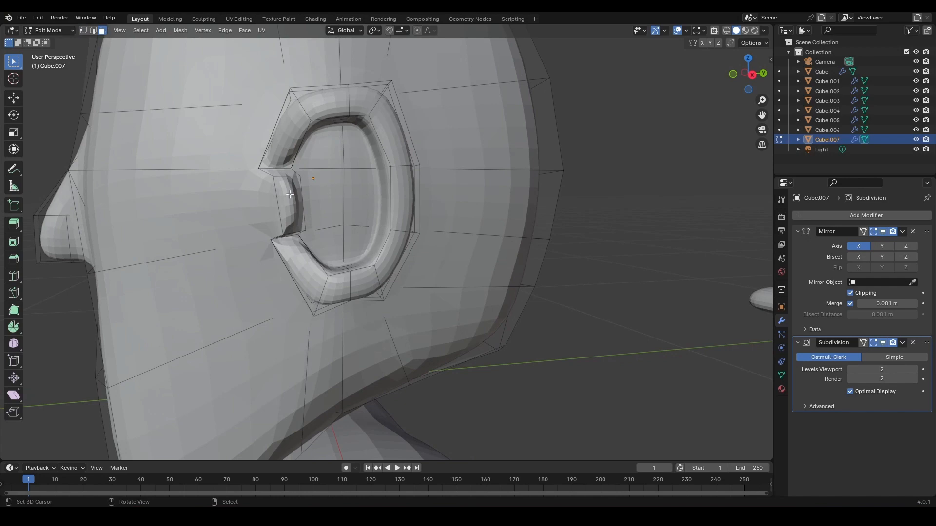
pyautogui.scroll(-1, 290, 194)
pyautogui.moveTo(241, 198); pyautogui.dragTo(269, 204, button='middle')
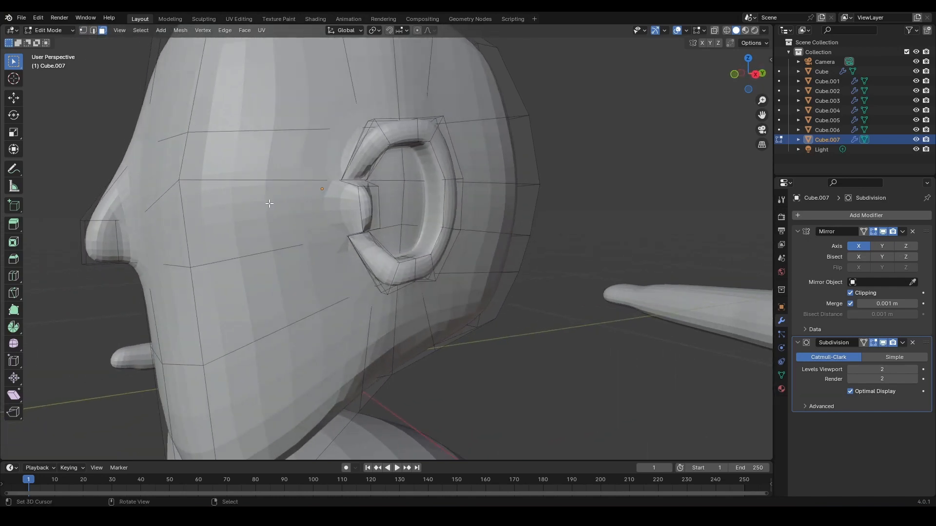
# Select the faces enclosed by the ear rim and scale them slightly together
pyautogui.moveTo(86, 224); pyautogui.dragTo(349, 213, button='middle')
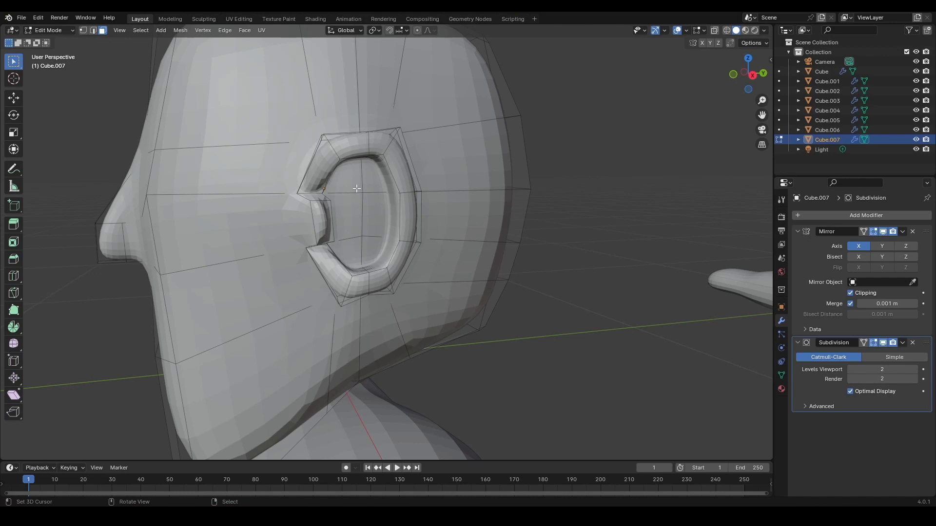
pyautogui.keyDown('shift'); pyautogui.click(347, 176); pyautogui.keyUp('shift')
pyautogui.keyDown('shift'); pyautogui.click(374, 178); pyautogui.keyUp('shift')
pyautogui.keyDown('shift'); pyautogui.click(375, 215); pyautogui.keyUp('shift')
pyautogui.keyDown('shift'); pyautogui.click(350, 215); pyautogui.keyUp('shift')
pyautogui.keyDown('shift'); pyautogui.click(353, 252); pyautogui.keyUp('shift')
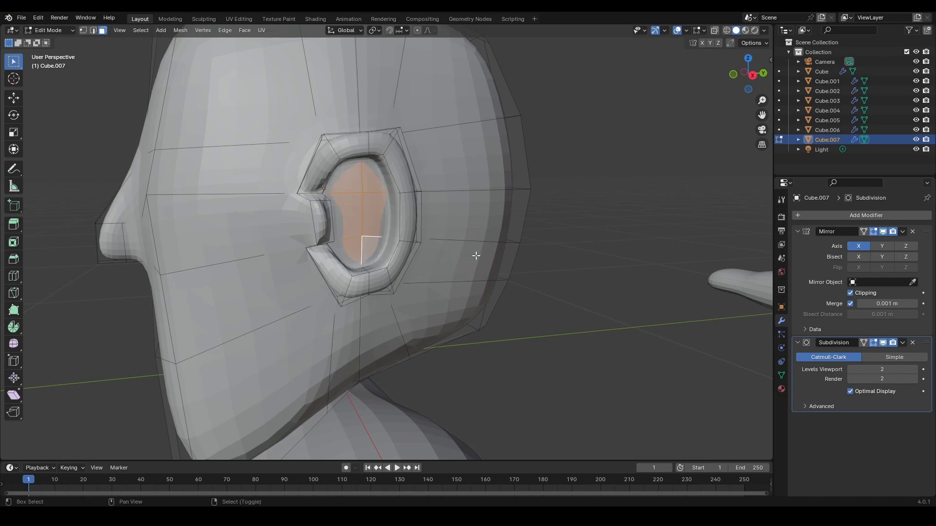
pyautogui.press('s')
pyautogui.click(499, 256)
# Push the selected inner ear faces about 0.034 m into the head along X to deepen the ear recess
pyautogui.moveTo(498, 255); pyautogui.dragTo(661, 279, button='middle')
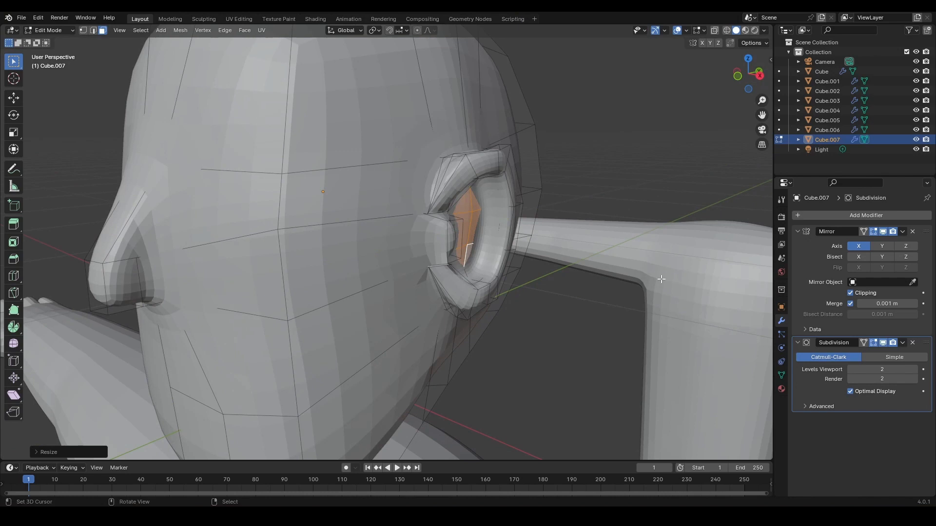
pyautogui.press('g')
pyautogui.press('x')
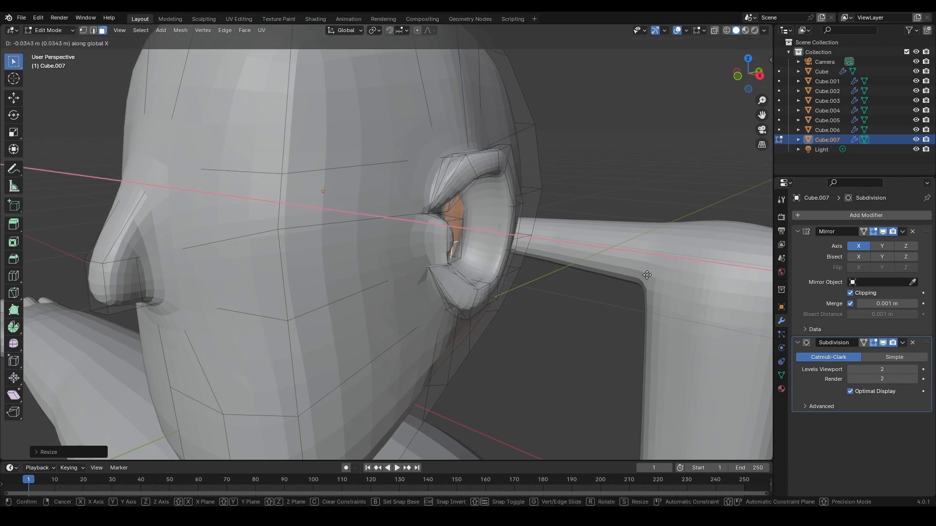
pyautogui.click(646, 276)
# Try to raise the top face of the ear rim along Z
pyautogui.moveTo(647, 276); pyautogui.dragTo(487, 251, button='middle')
pyautogui.scroll(3, 345, 242)
pyautogui.scroll(-3, 343, 241)
pyautogui.press('g')
pyautogui.click(482, 258)
pyautogui.press('g')
pyautogui.press('z')
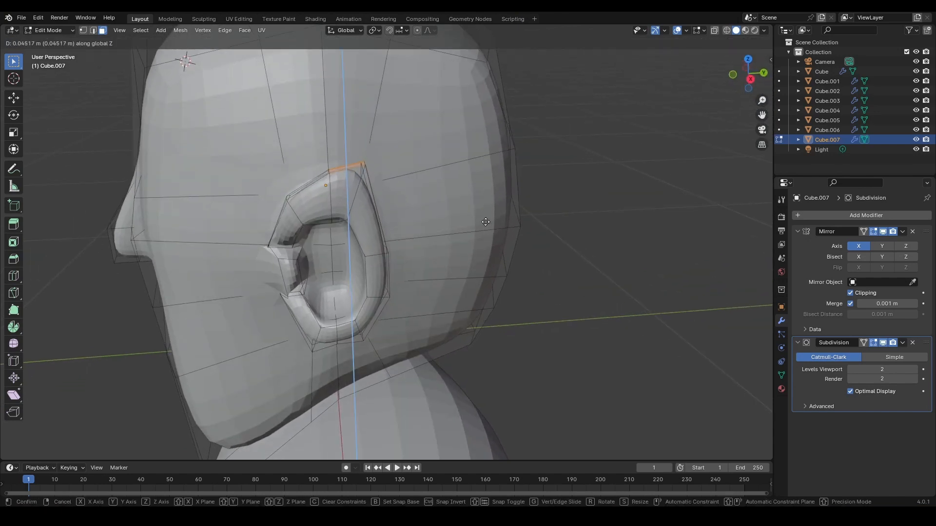
pyautogui.rightClick(480, 196)
# Adjust the ear's shape by moving its geometry along the Z axis
pyautogui.moveTo(444, 228); pyautogui.dragTo(410, 207, button='middle')
pyautogui.hotkey('alt', 'a')
pyautogui.moveTo(345, 152); pyautogui.dragTo(421, 219, button='middle')
pyautogui.press('g')
pyautogui.press('z')
pyautogui.click(398, 205)
pyautogui.scroll(-2, 405, 219)
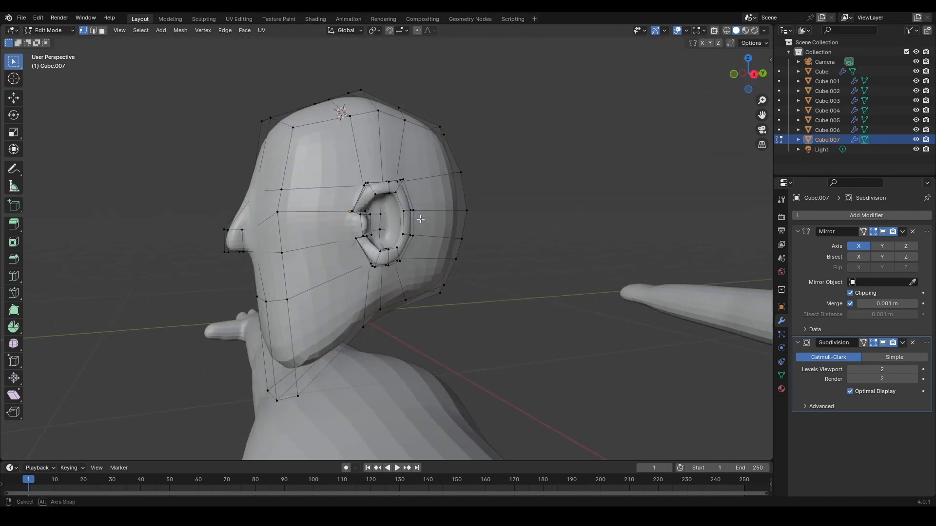
# Switch to Object Mode and examine the smoothed head and both ears from the side and the front
pyautogui.click(61, 35)
pyautogui.click(49, 42)
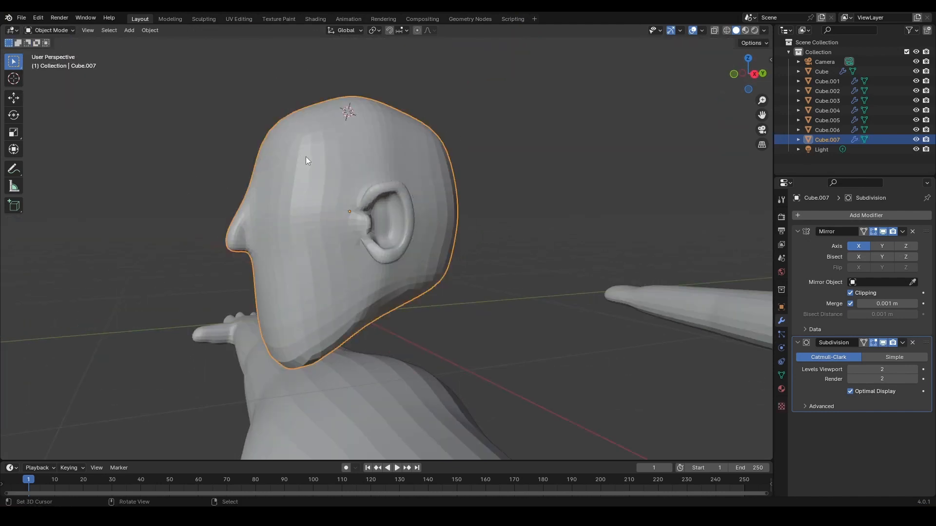
pyautogui.moveTo(305, 156); pyautogui.dragTo(455, 197, button='middle')
pyautogui.scroll(3, 341, 184)
pyautogui.scroll(-2, 364, 183)
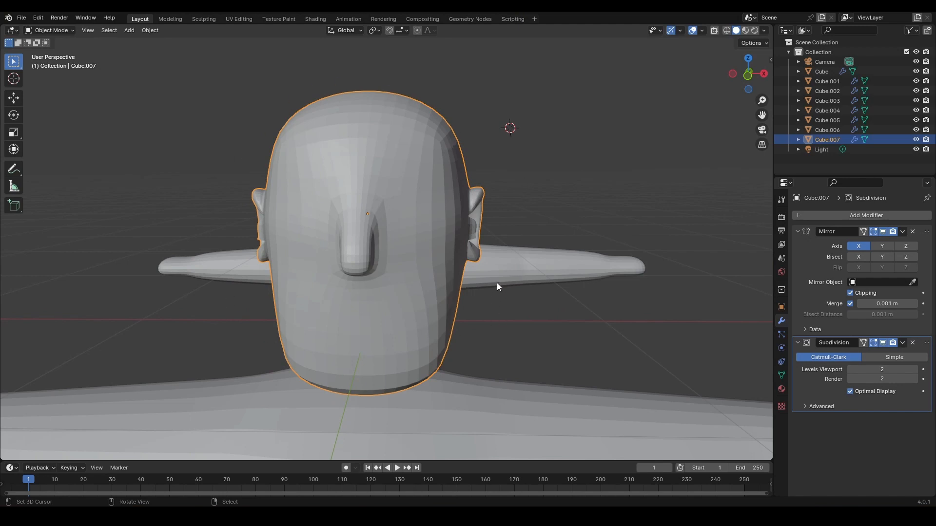
pyautogui.moveTo(504, 276); pyautogui.dragTo(442, 138, button='middle')
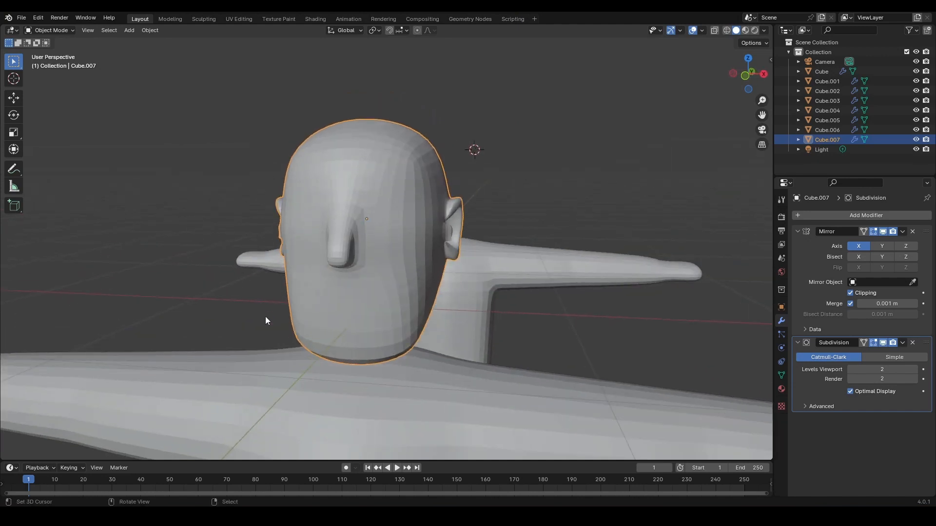
pyautogui.moveTo(311, 307); pyautogui.dragTo(327, 304, button='middle')
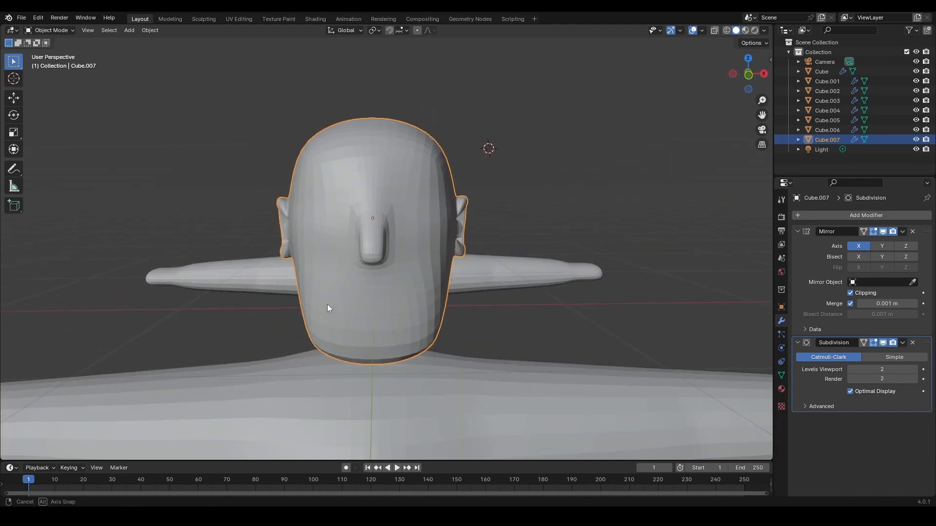
# In Edit Mode, select the faces along the middle of the head's crown, raise them slightly along Z, and clear the selection
pyautogui.click(52, 30)
pyautogui.click(51, 52)
pyautogui.moveTo(215, 167); pyautogui.dragTo(403, 179, button='middle')
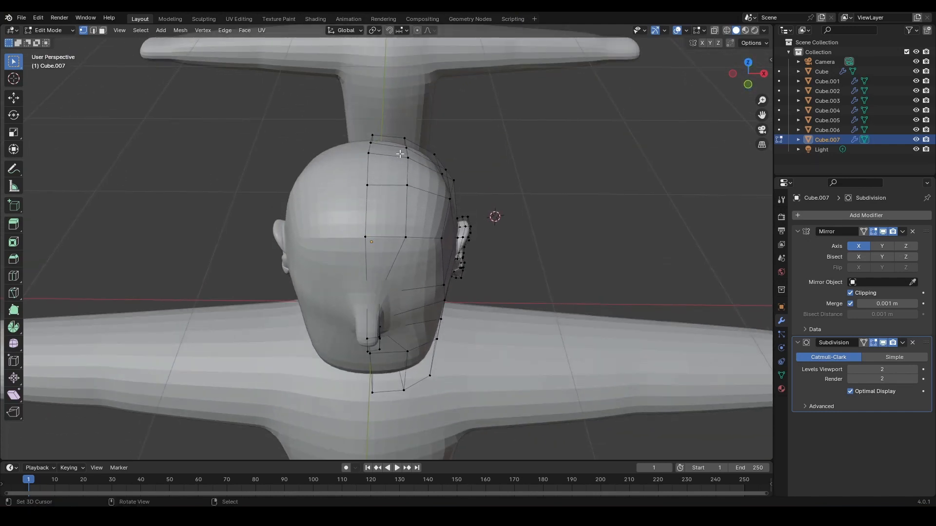
pyautogui.click(103, 30)
pyautogui.press('b')
pyautogui.moveTo(346, 132); pyautogui.dragTo(399, 199)
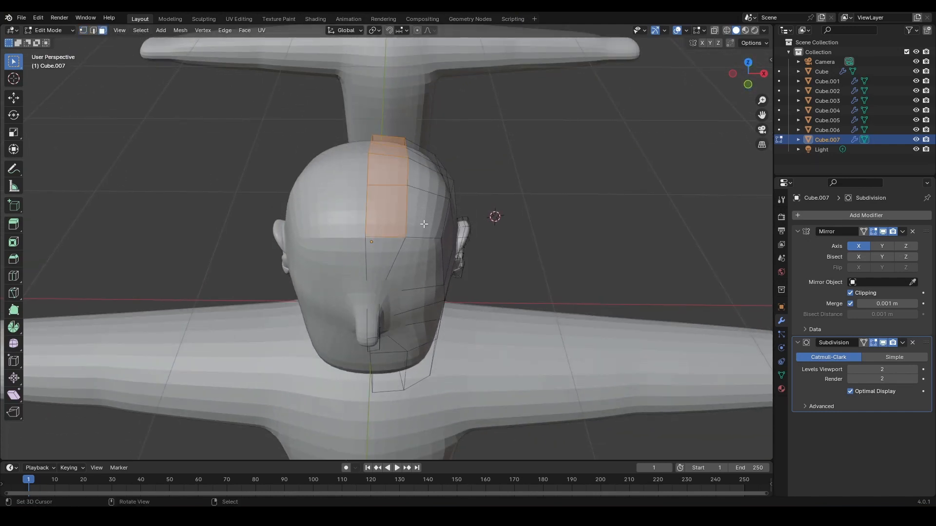
pyautogui.moveTo(424, 224); pyautogui.dragTo(463, 244, button='middle')
pyautogui.press('g')
pyautogui.press('z')
pyautogui.click(496, 214)
pyautogui.hotkey('alt', 'a')
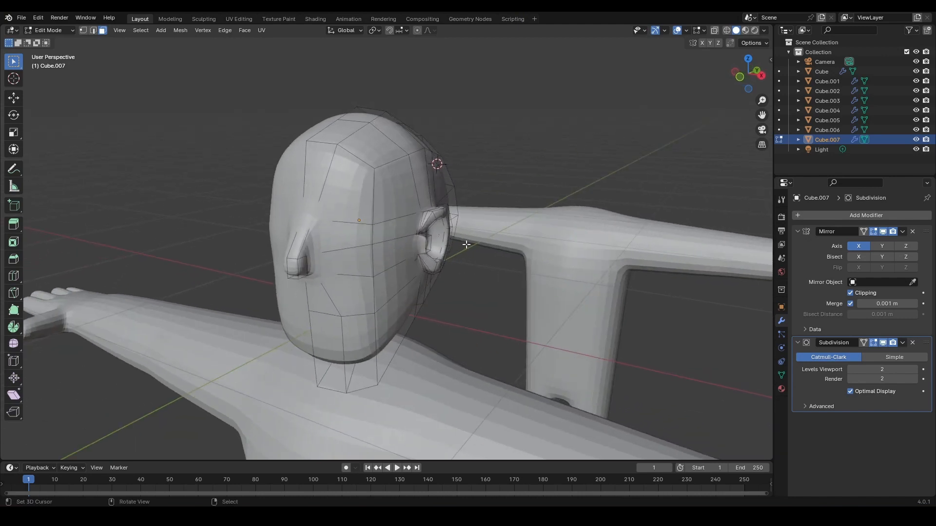
# Return to Object Mode and examine the head's shape and its fit over the neck from the front and side
pyautogui.click(68, 31)
pyautogui.click(49, 40)
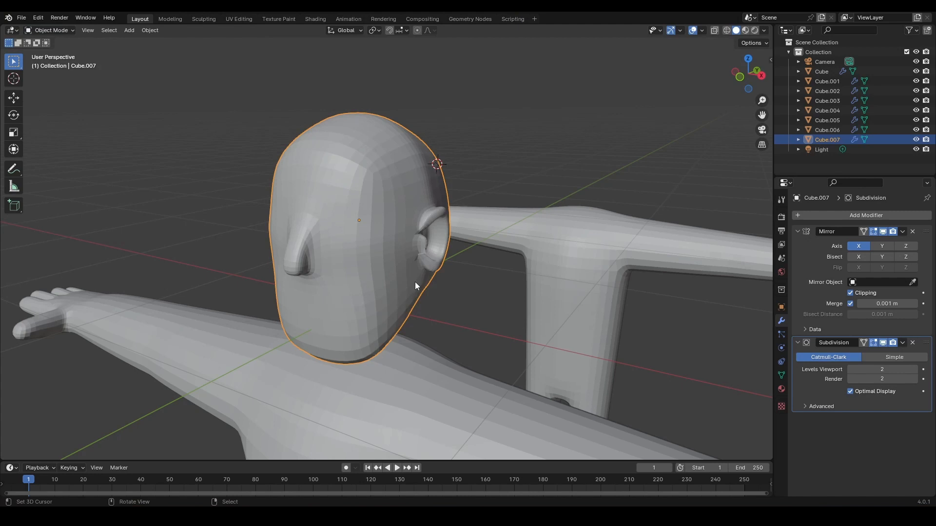
pyautogui.keyDown('shift'); pyautogui.moveTo(429, 296); pyautogui.dragTo(432, 259, button='middle'); pyautogui.keyUp('shift')
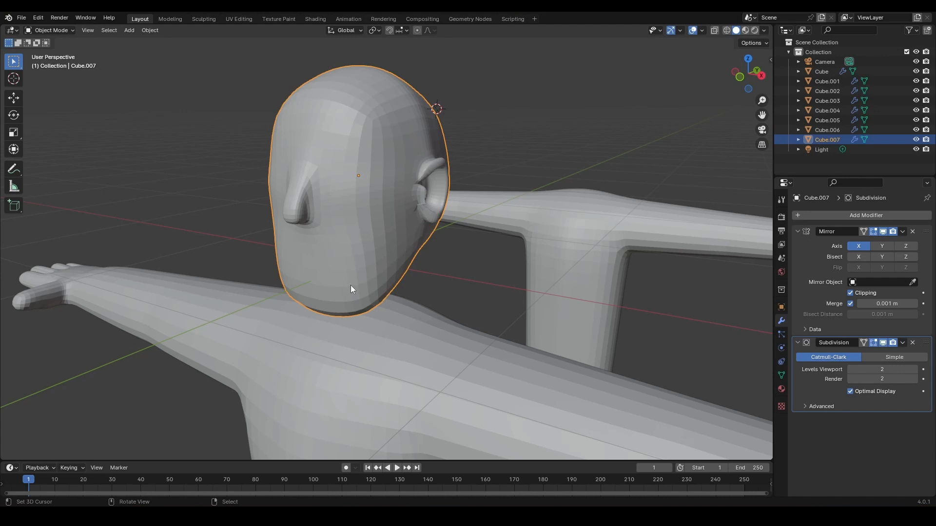
pyautogui.moveTo(350, 289); pyautogui.dragTo(342, 315, button='middle')
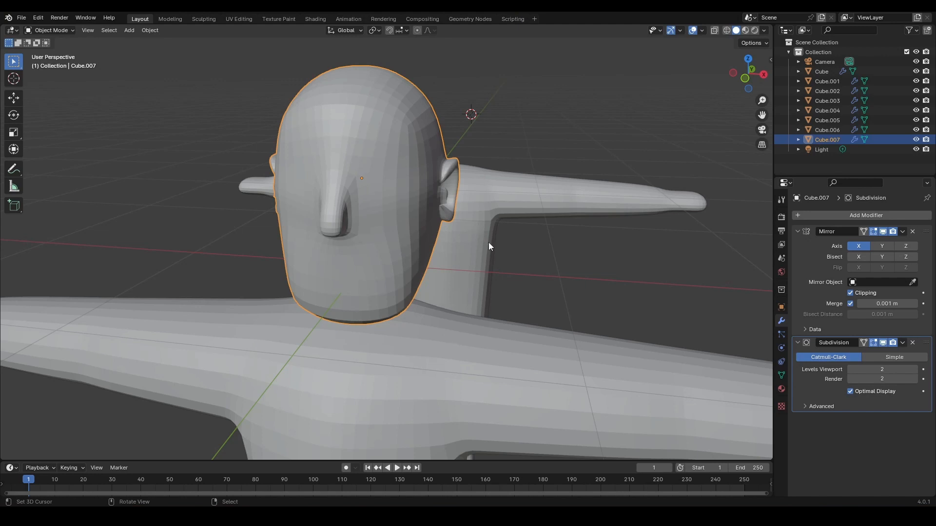
pyautogui.moveTo(489, 247); pyautogui.dragTo(419, 207, button='middle')
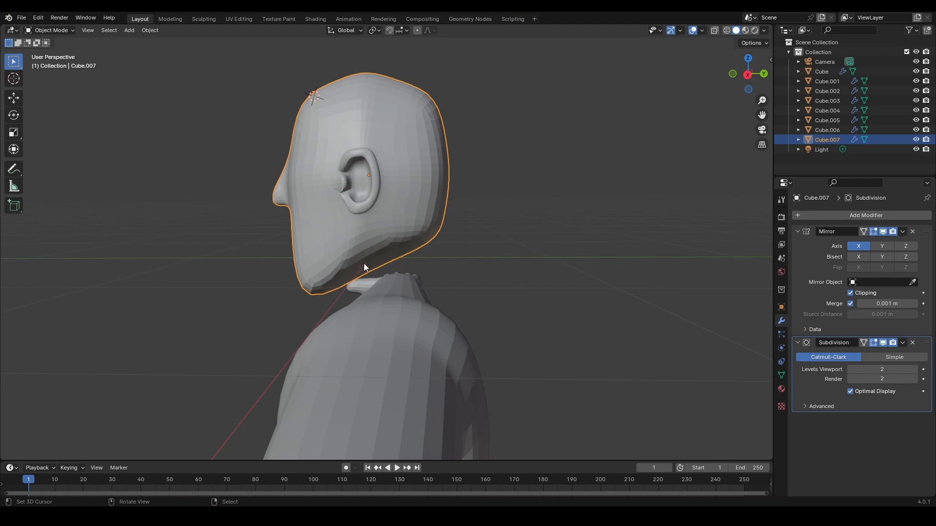
pyautogui.moveTo(364, 263); pyautogui.dragTo(376, 266, button='middle')
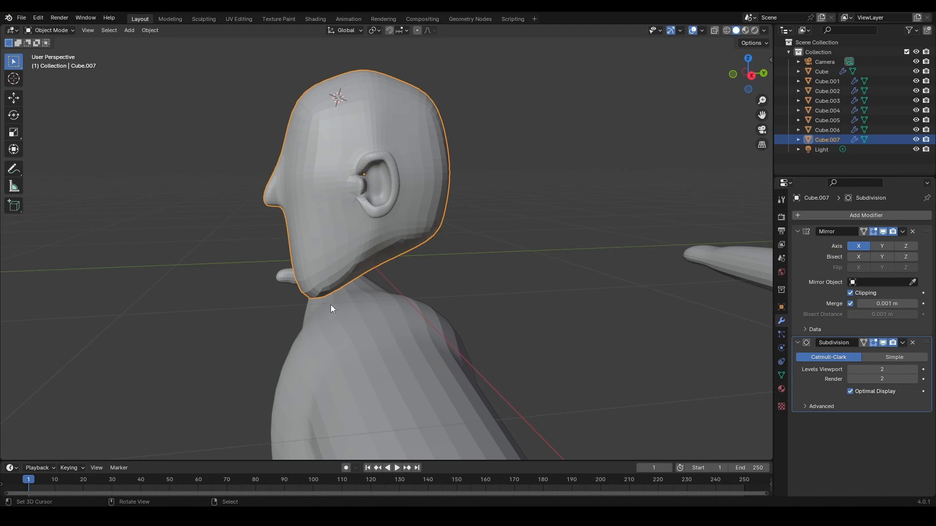
# Place the 3D cursor in the empty space beside the head, above the outstretched arm
pyautogui.moveTo(331, 304); pyautogui.dragTo(458, 261, button='middle')
pyautogui.scroll(-5, 428, 306)
pyautogui.keyDown('shift'); pyautogui.rightClick(661, 238); pyautogui.keyUp('shift')
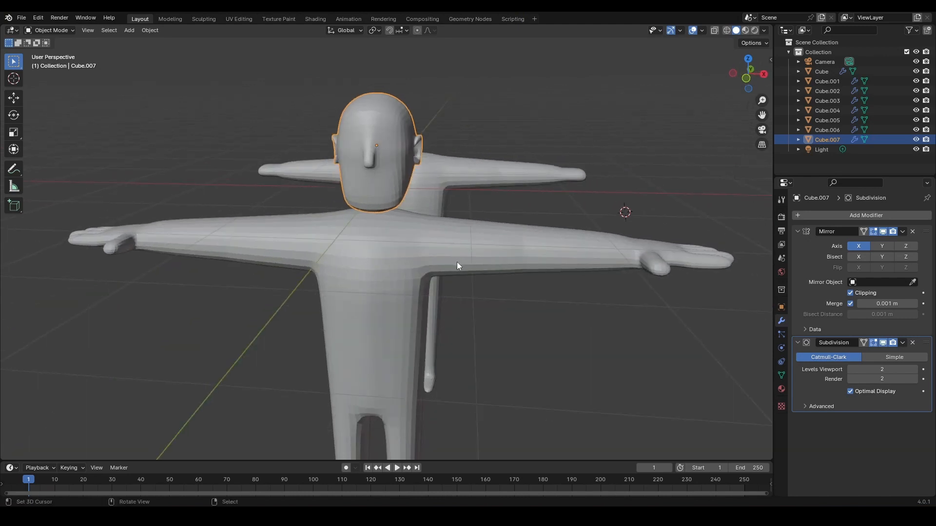